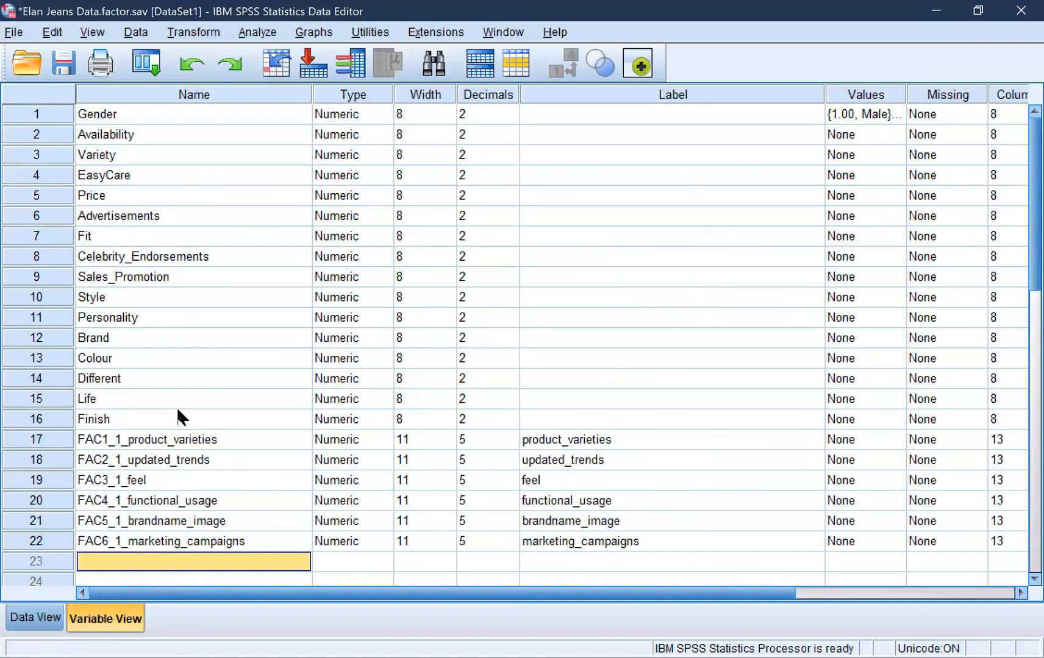
# Examine the variable definitions, comparing the original variables Gender through Finish with the named factor variables that start at FAC1_1_product_varieties
pyautogui.click(179, 418)
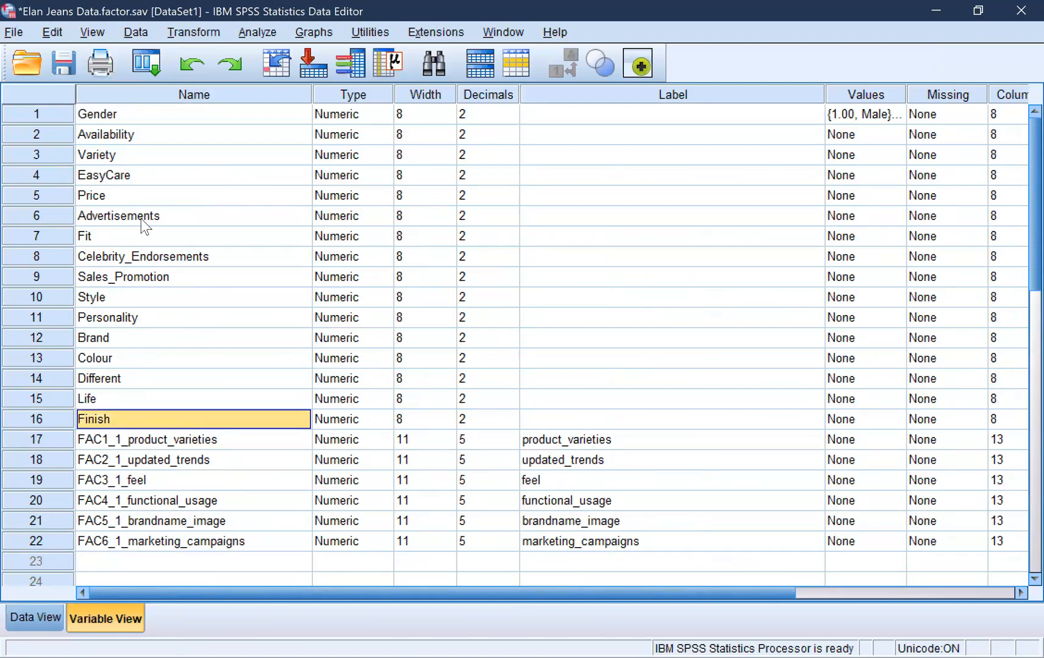
pyautogui.click(129, 115)
pyautogui.moveTo(128, 115); pyautogui.dragTo(138, 423)
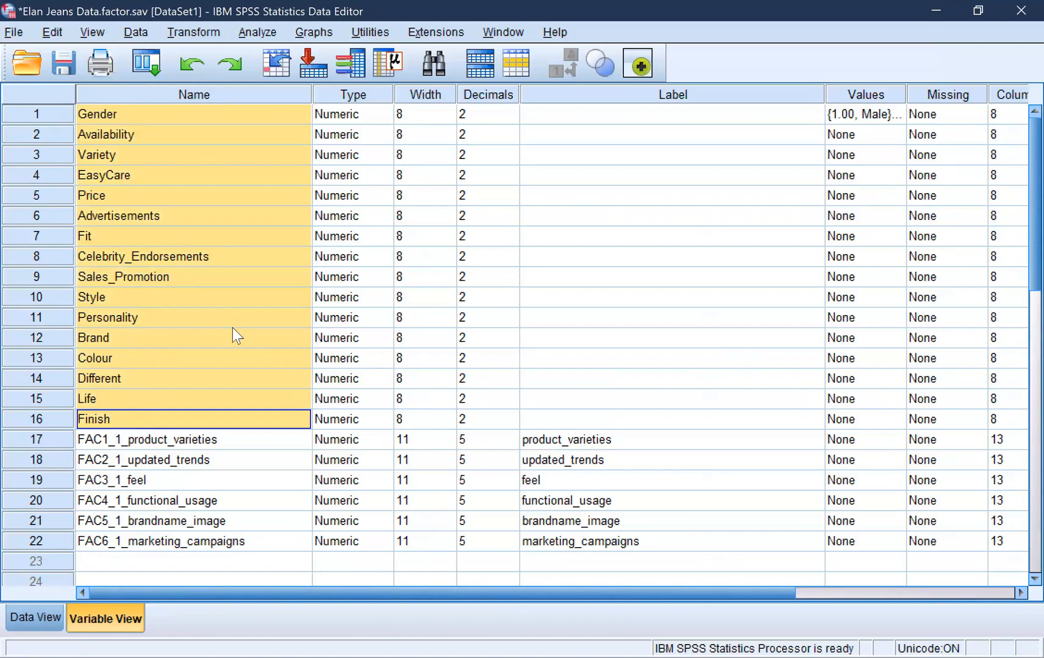
pyautogui.click(166, 442)
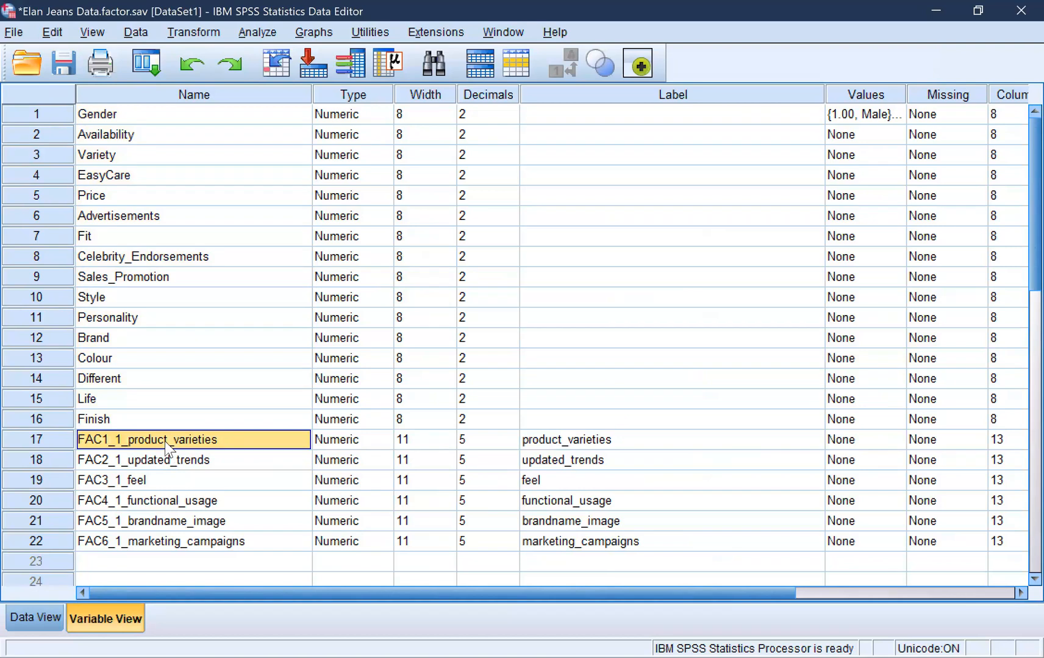
pyautogui.click(164, 461)
pyautogui.click(160, 440)
pyautogui.moveTo(118, 114); pyautogui.dragTo(158, 411)
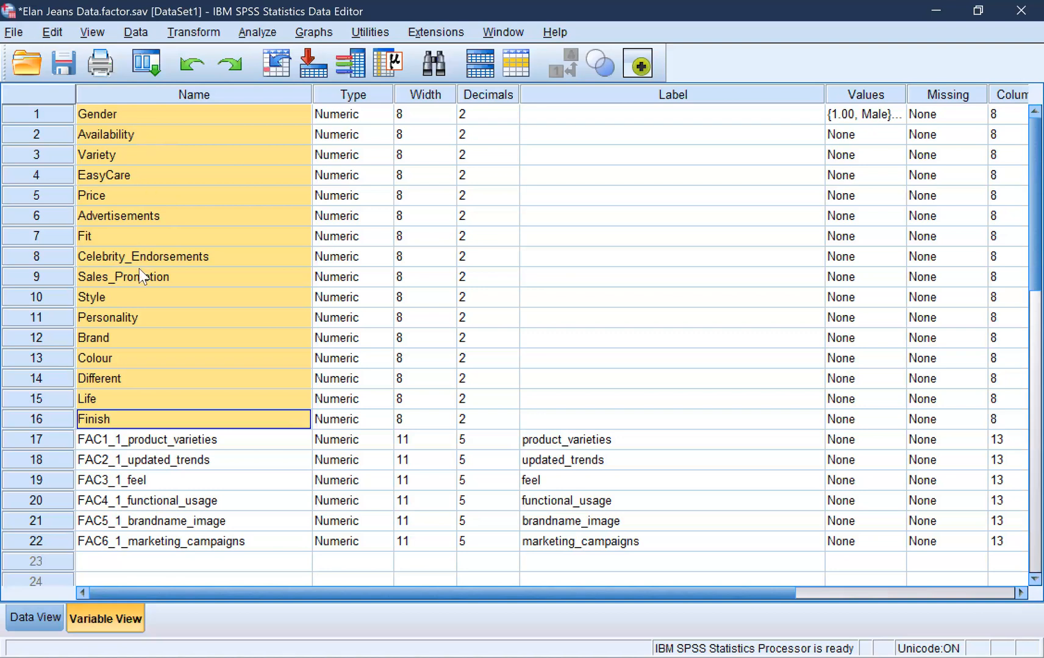
pyautogui.click(125, 136)
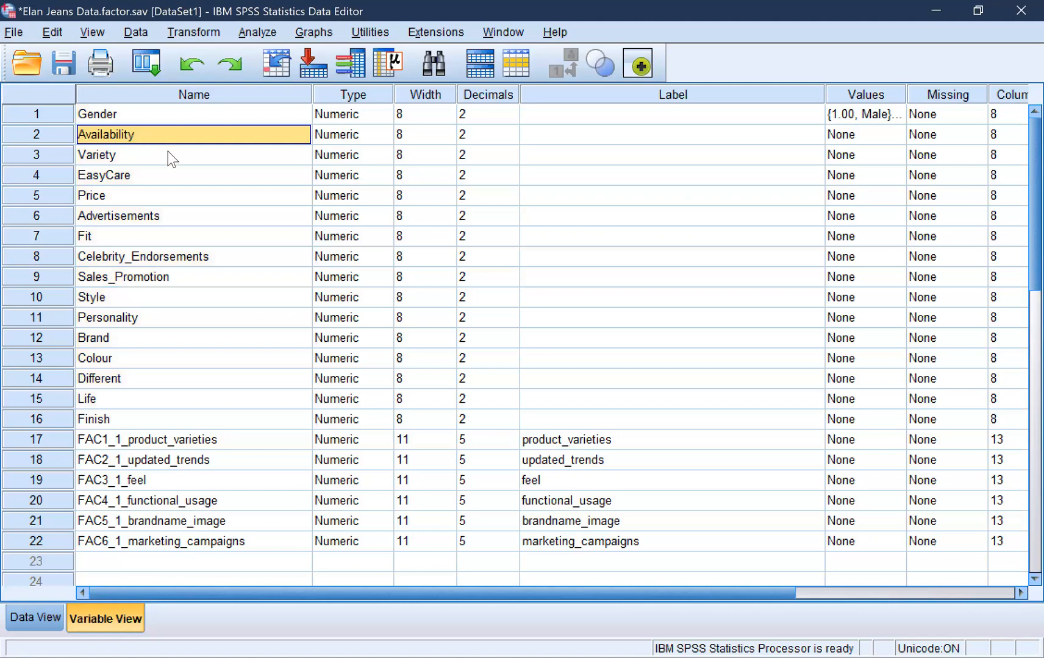
pyautogui.click(149, 159)
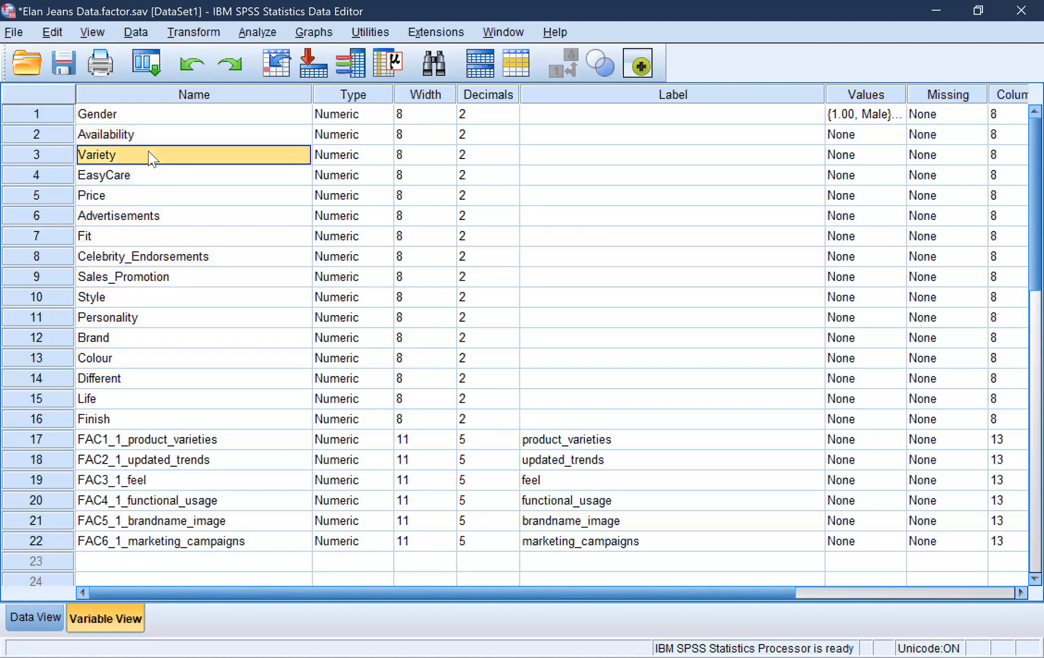
pyautogui.click(132, 132)
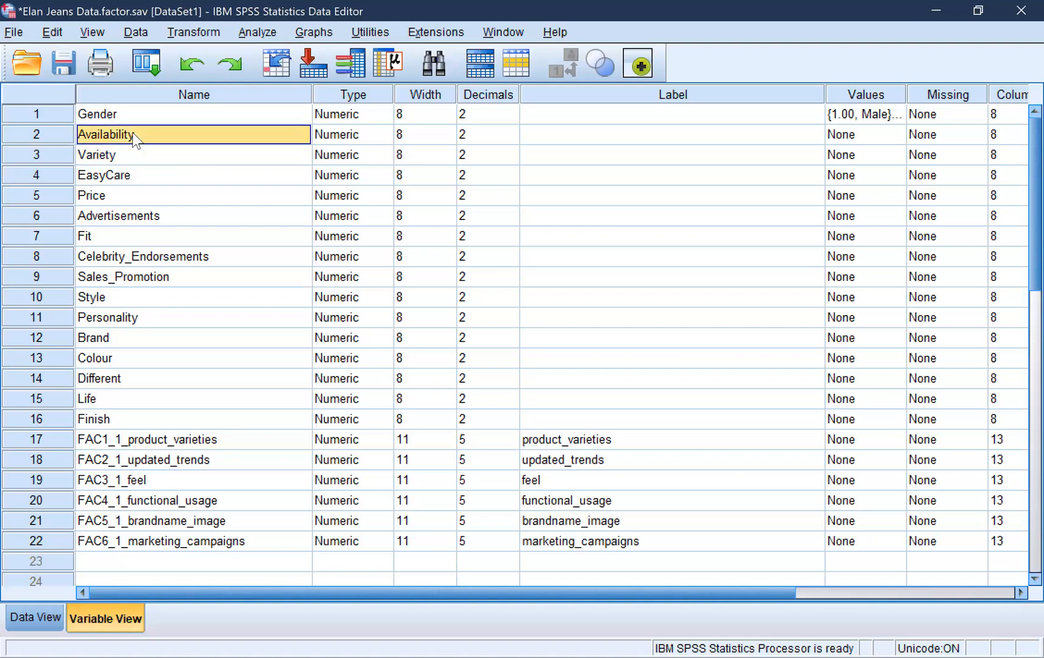
pyautogui.click(110, 417)
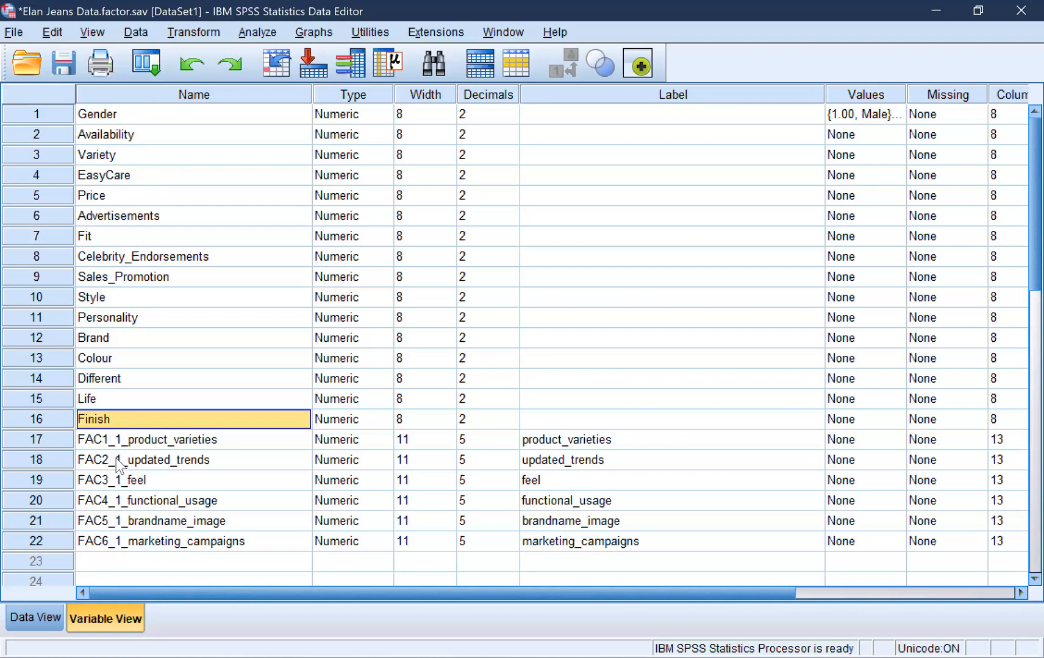
# Switch to the data values, open the Factor Analysis setup in a smaller window and review its list of analysis variables
pyautogui.click(27, 612)
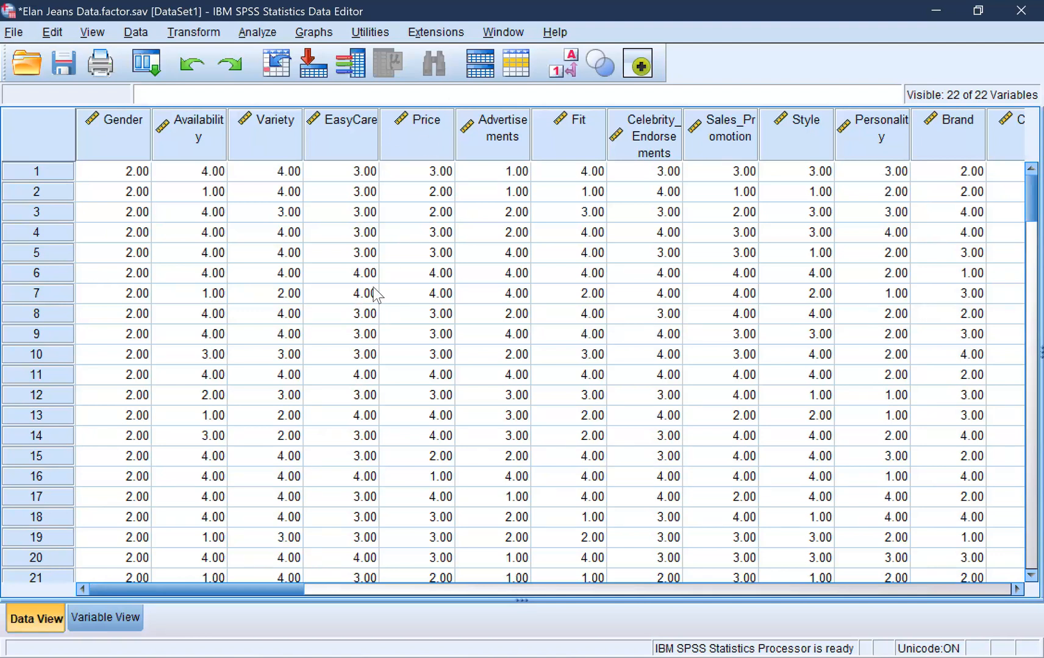
pyautogui.click(978, 10)
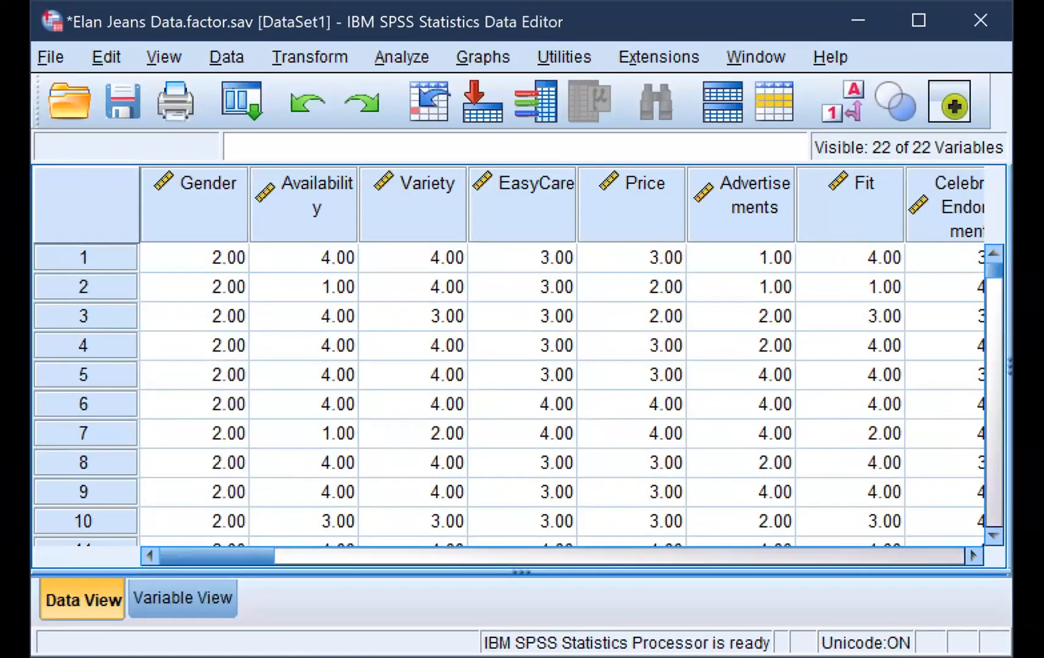
pyautogui.click(397, 58)
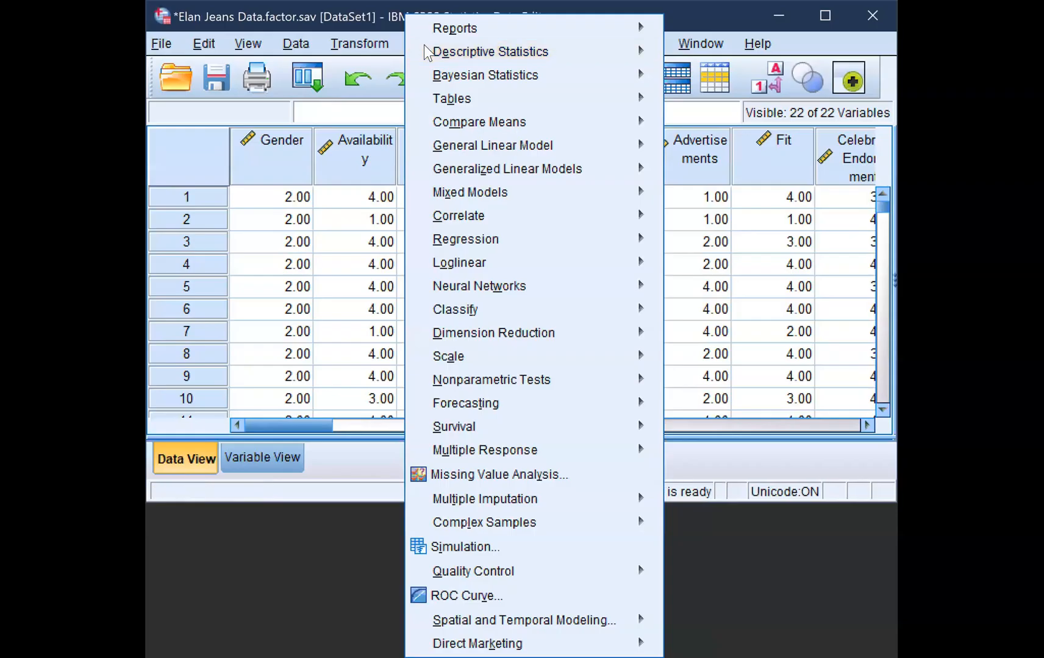
pyautogui.moveTo(491, 287)
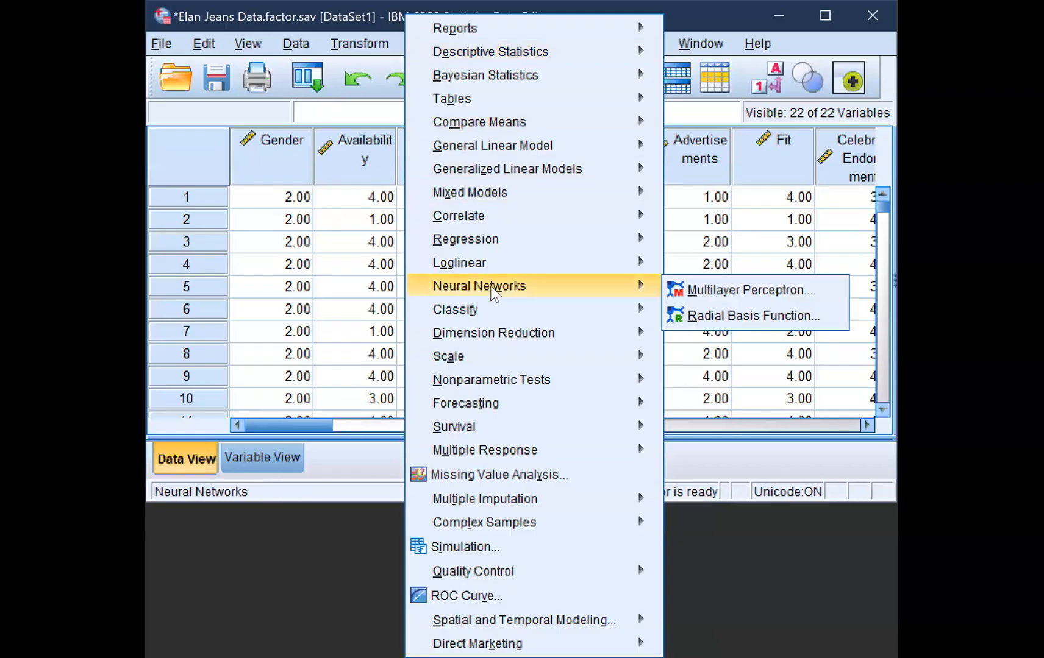
pyautogui.moveTo(491, 337)
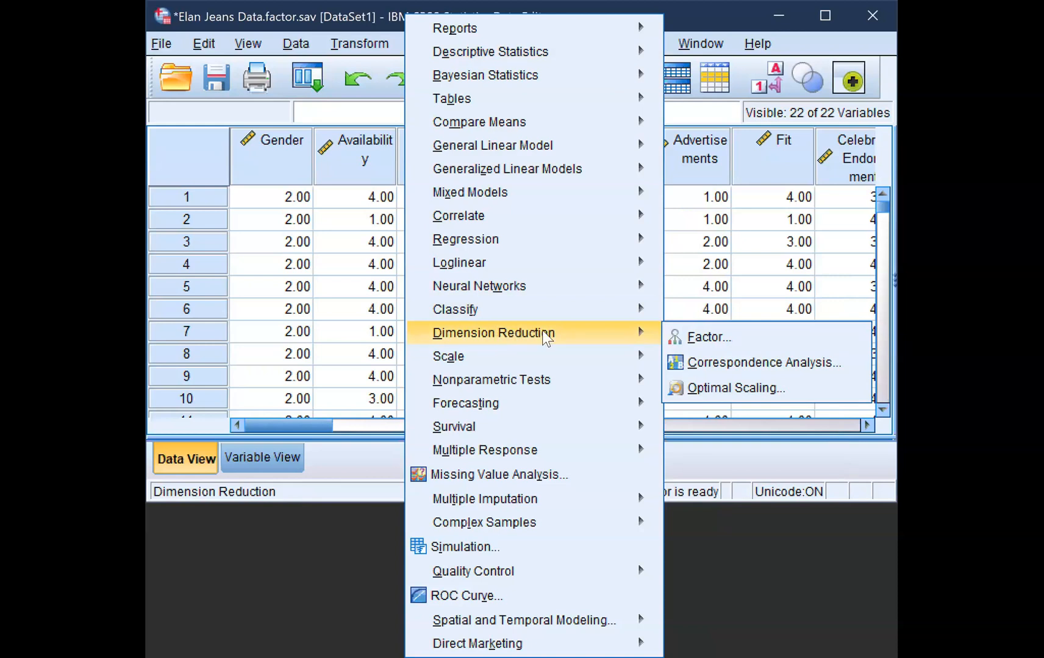
pyautogui.click(697, 336)
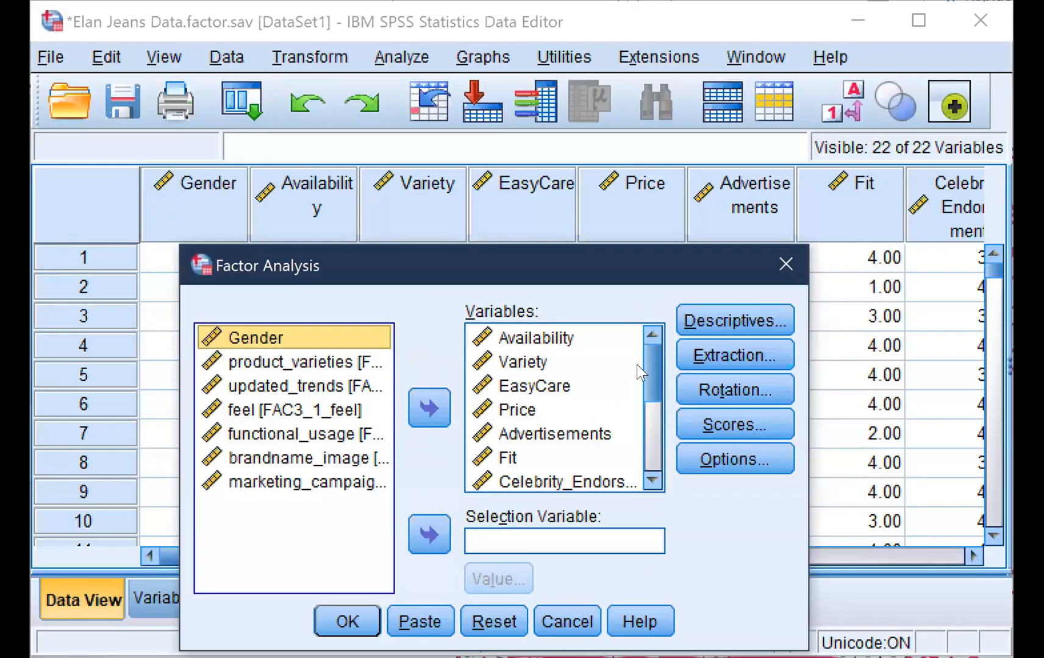
pyautogui.moveTo(650, 373)
pyautogui.mouseDown()
pyautogui.moveTo(640, 462)
pyautogui.moveTo(638, 362)
pyautogui.mouseUp()
pyautogui.moveTo(642, 389)
pyautogui.mouseDown()
pyautogui.moveTo(651, 480)
pyautogui.moveTo(638, 385)
pyautogui.mouseUp()
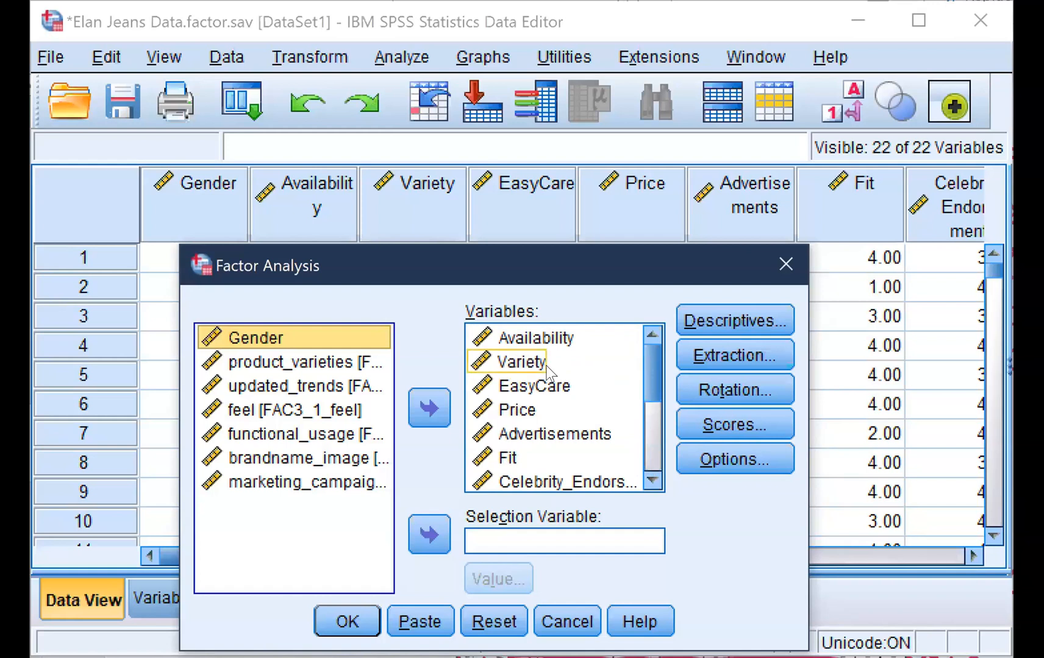
# Accept the descriptives with KMO and Bartlett's test, and keep Principal components extraction on the correlation matrix with eigenvalues greater than 1
pyautogui.click(696, 322)
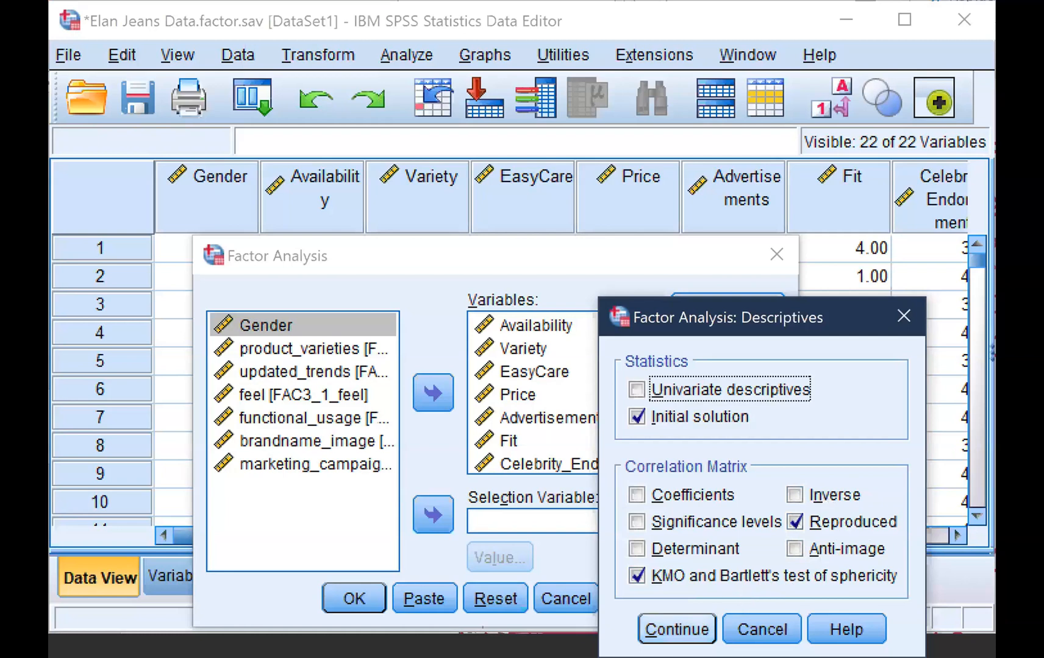
pyautogui.click(676, 629)
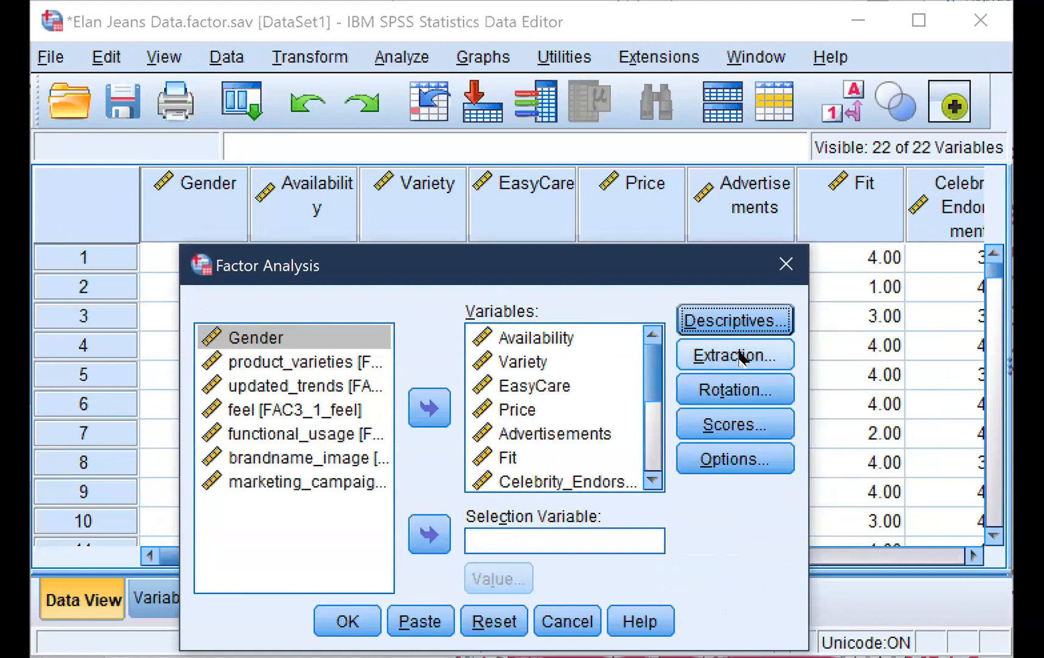
pyautogui.click(740, 358)
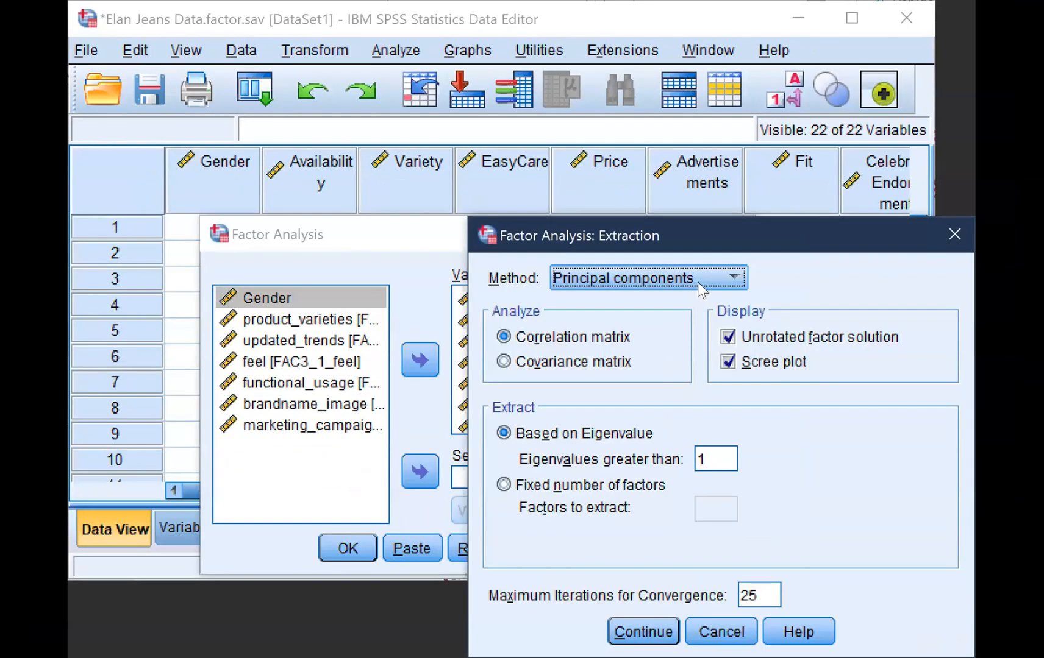
pyautogui.click(698, 278)
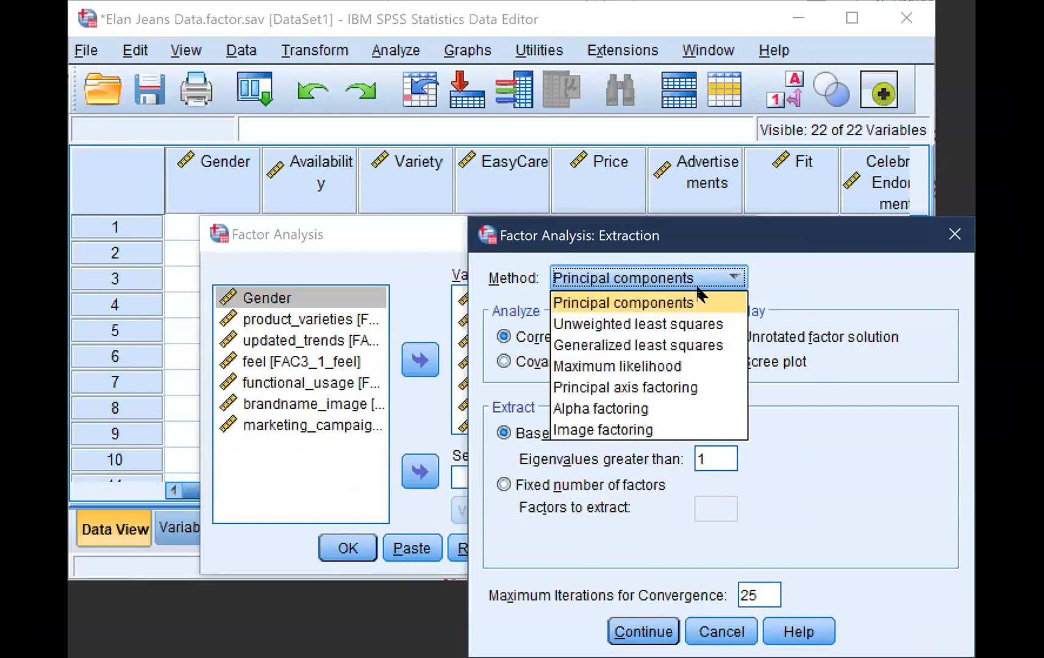
pyautogui.click(693, 303)
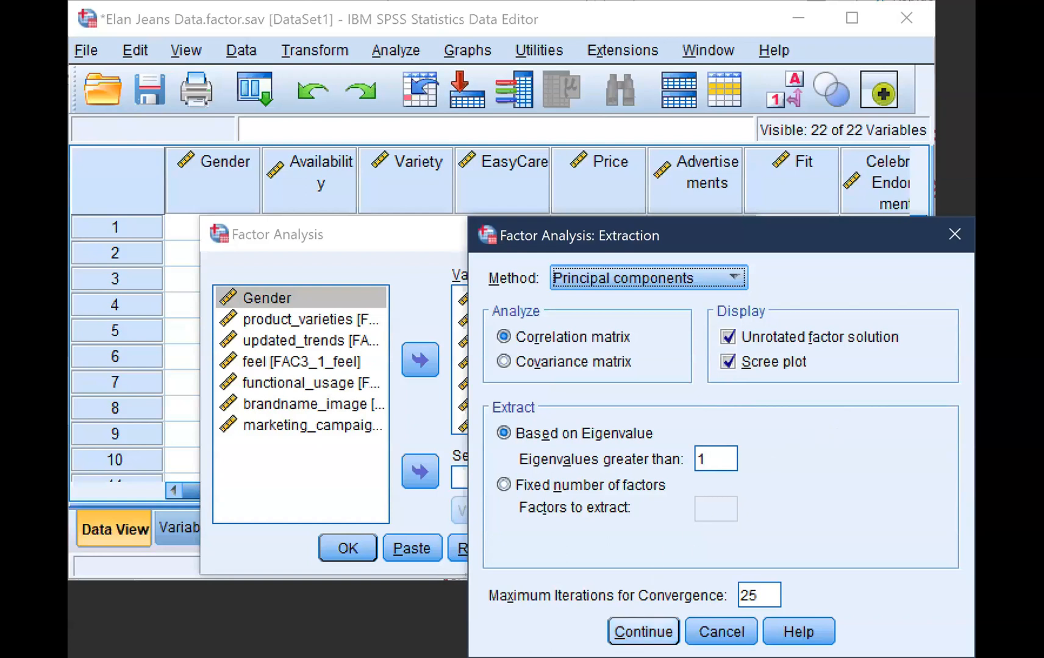
pyautogui.click(644, 633)
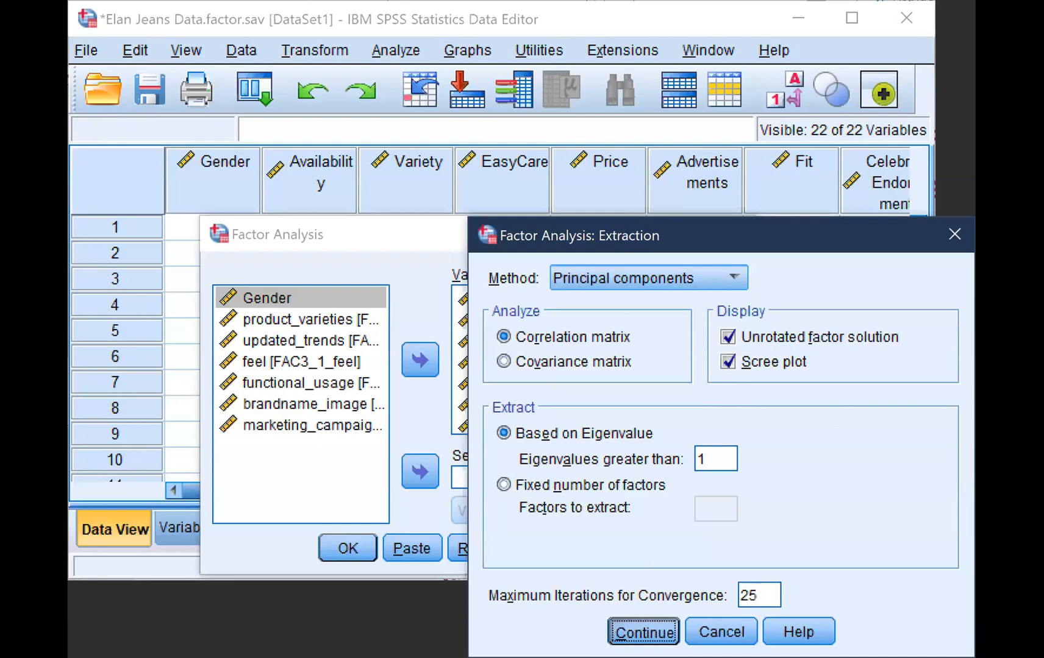
# Set the factor rotation method to Varimax with the rotated solution displayed
pyautogui.click(689, 353)
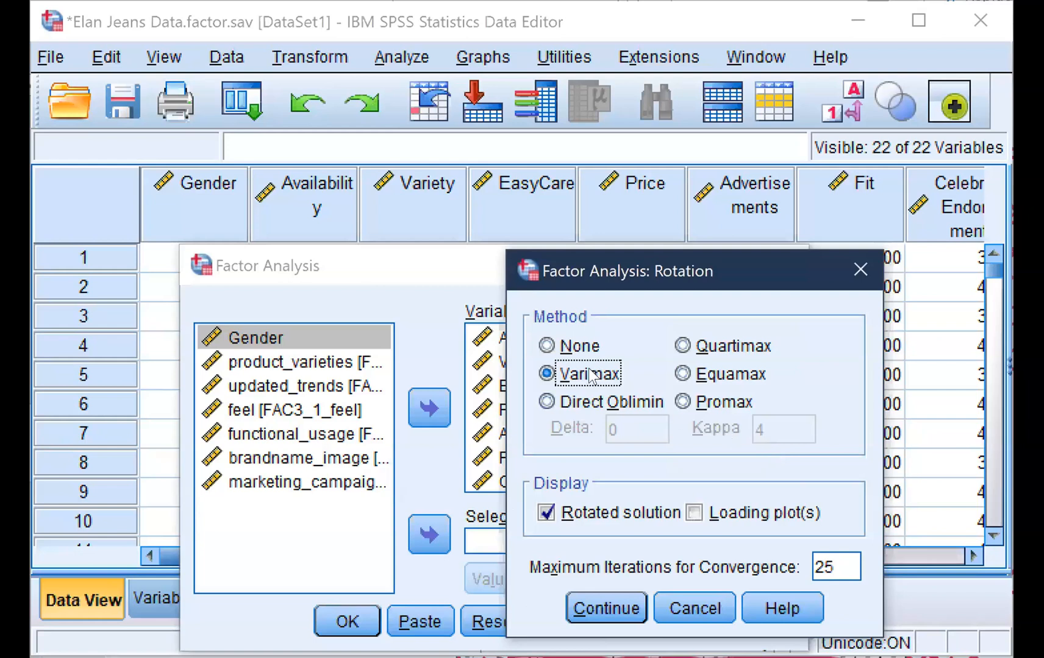
pyautogui.click(547, 374)
pyautogui.click(587, 610)
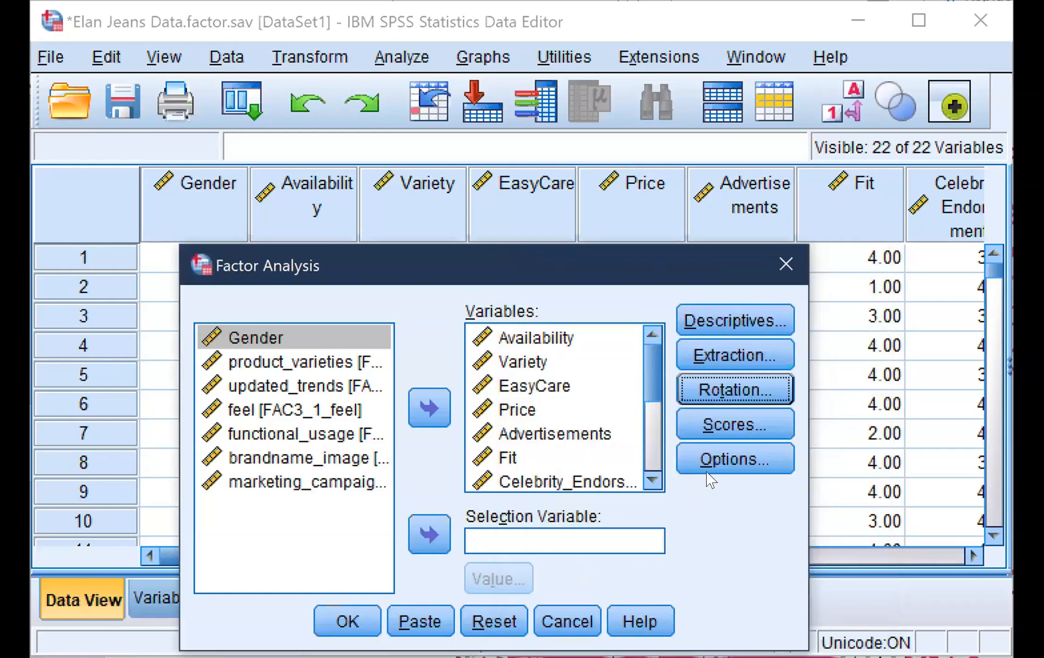
# Keep factor scores saved as variables by the Regression method with the coefficient matrix displayed, and run the factor analysis
pyautogui.click(695, 426)
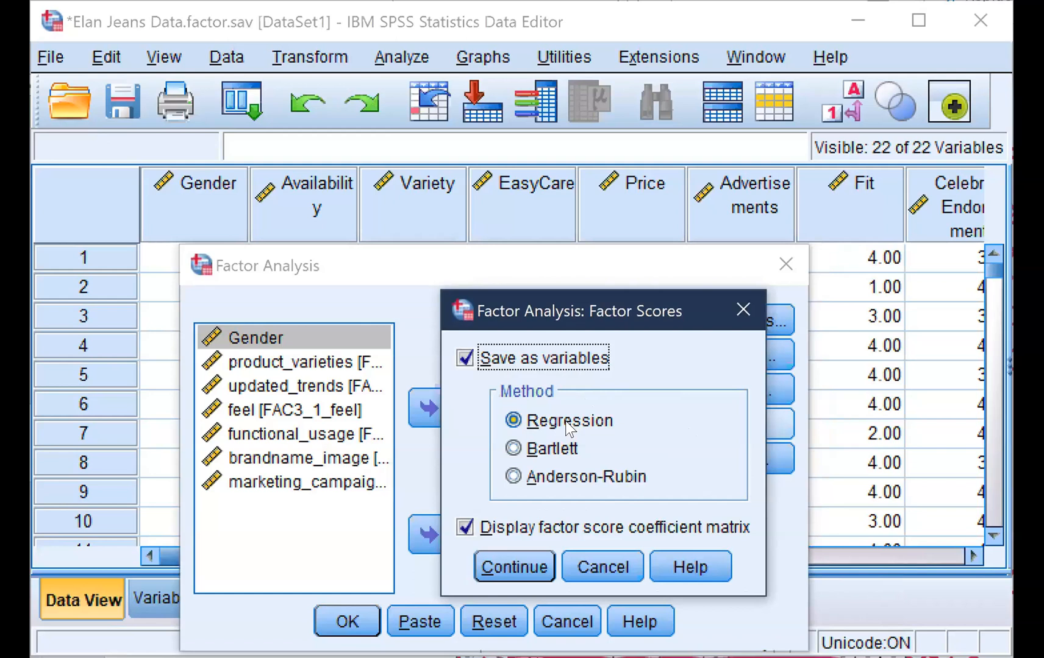
pyautogui.click(519, 568)
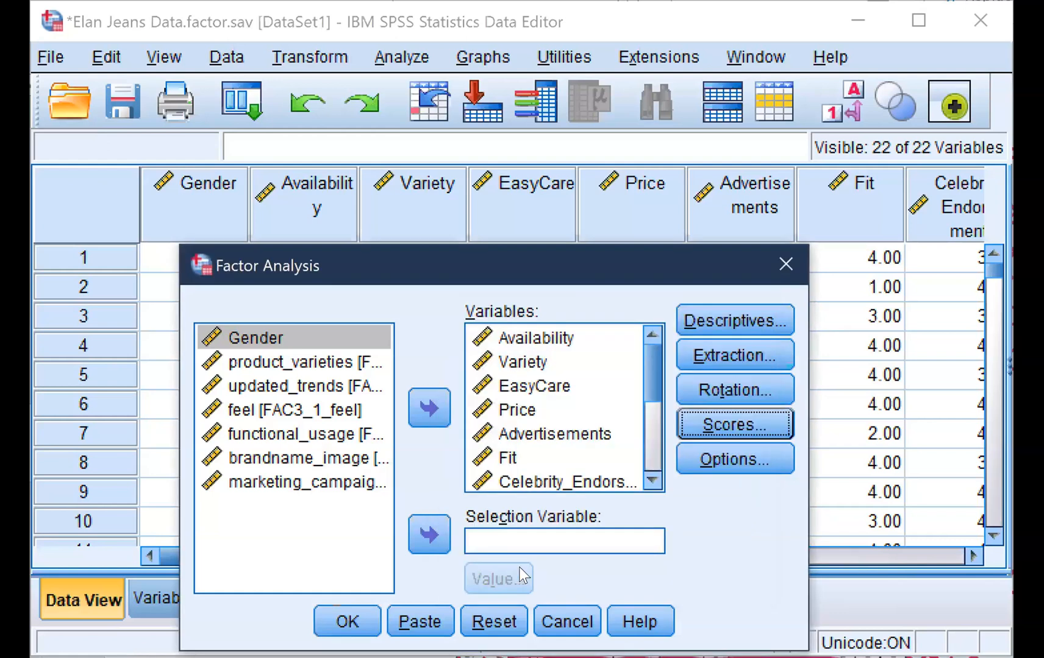
pyautogui.click(349, 622)
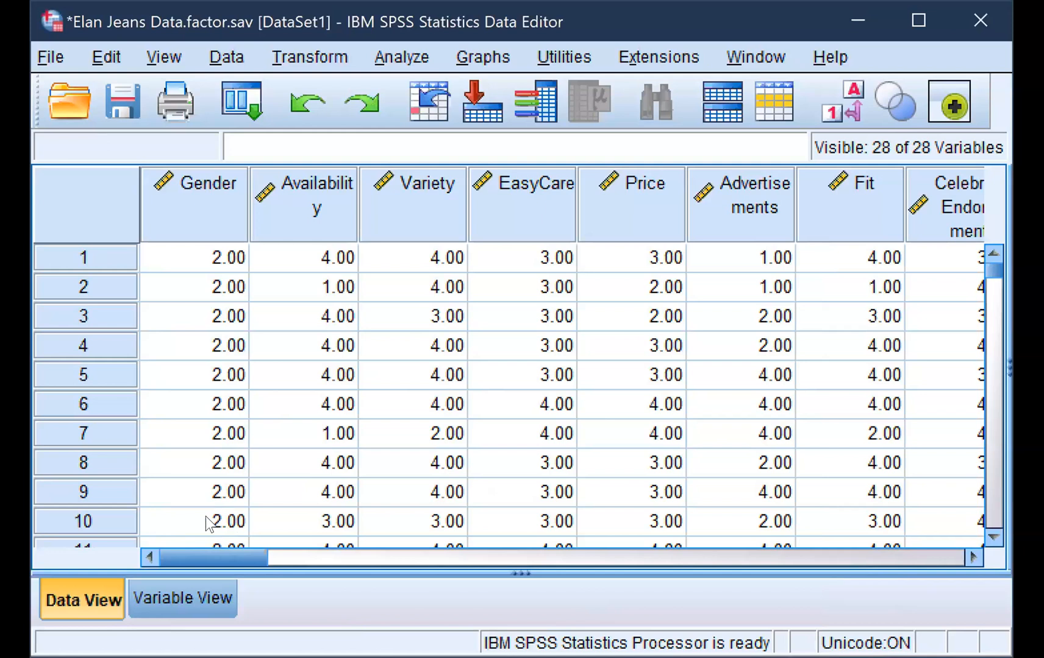
# Examine the newly saved factor score variables in the variable definitions and compare them with the original variables and the earlier named factors
pyautogui.click(185, 597)
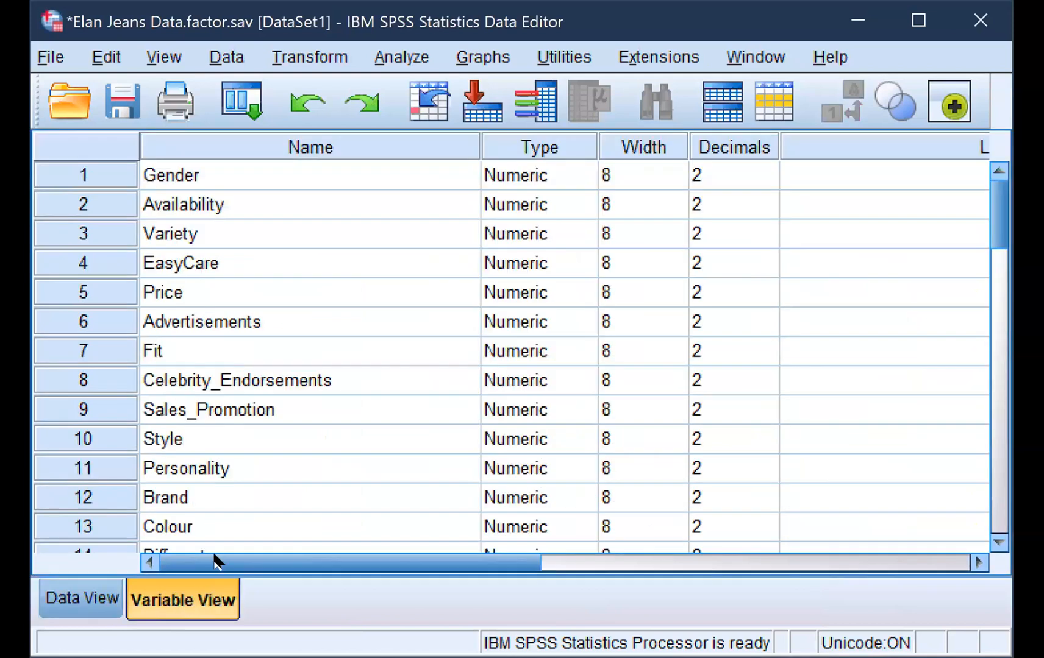
pyautogui.scroll(-4, 300, 366)
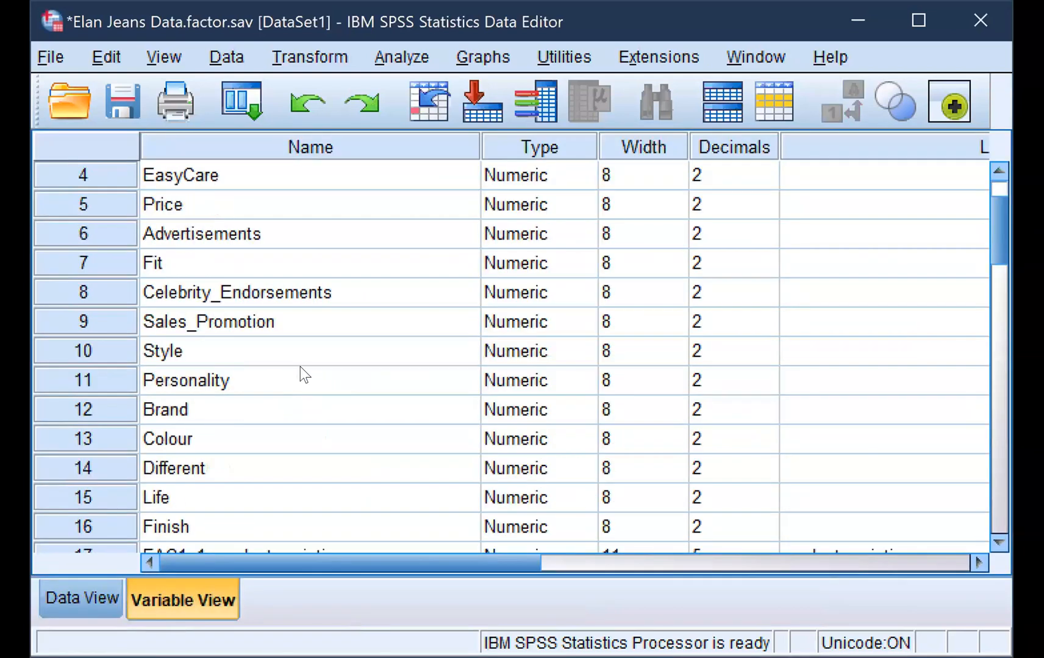
pyautogui.scroll(-1, 302, 373)
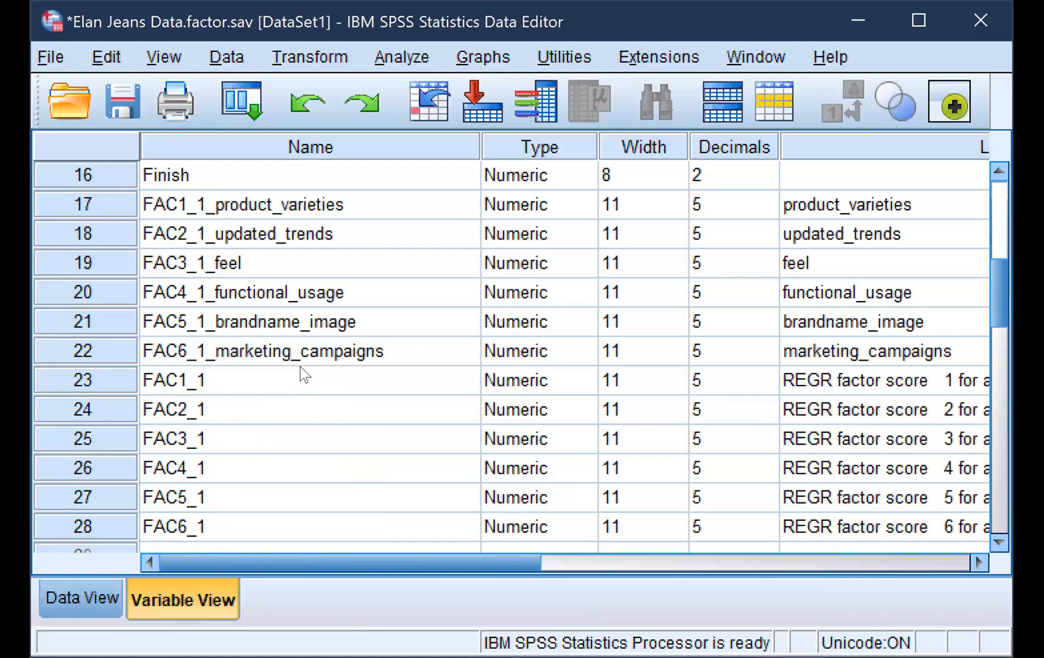
pyautogui.scroll(-1, 300, 366)
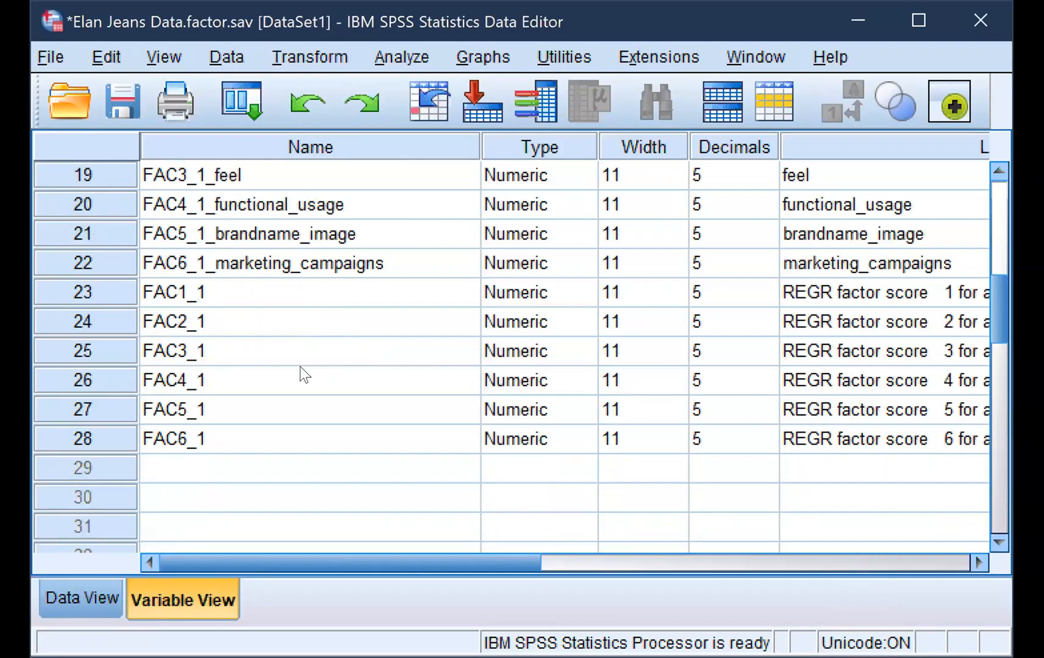
pyautogui.click(205, 293)
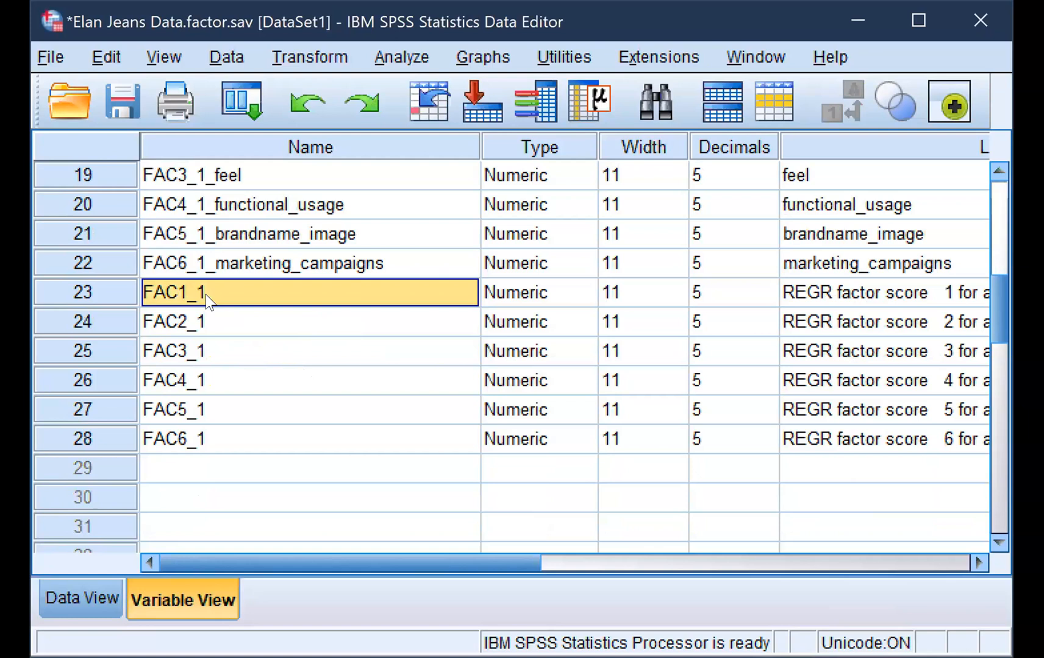
pyautogui.click(205, 320)
pyautogui.click(205, 347)
pyautogui.click(209, 378)
pyautogui.scroll(1, 211, 379)
pyautogui.scroll(3, 210, 379)
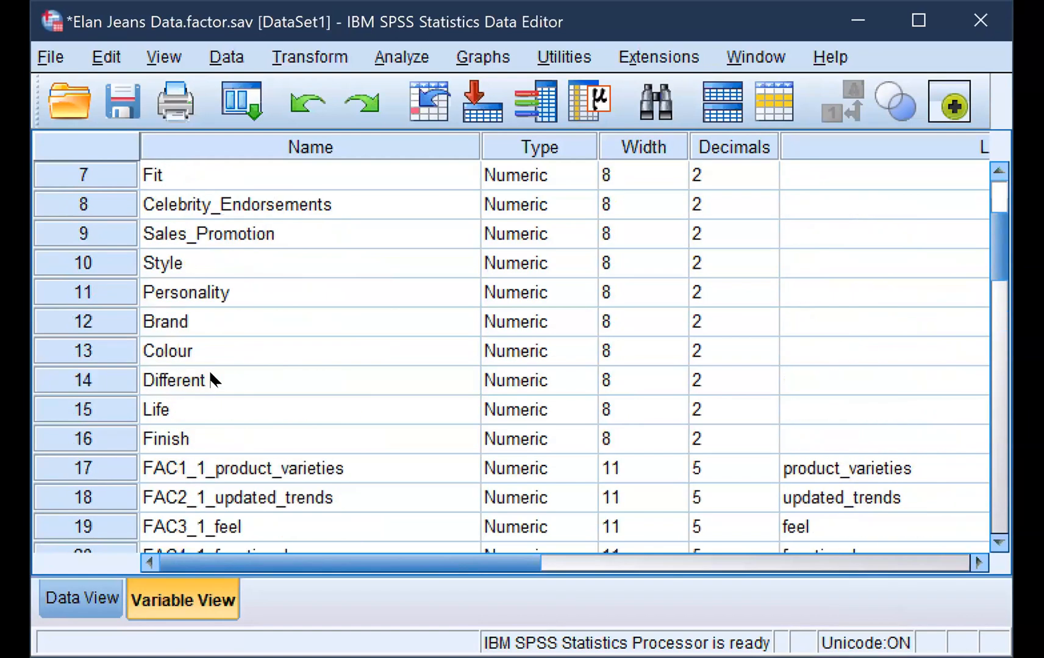
pyautogui.click(201, 441)
pyautogui.click(328, 474)
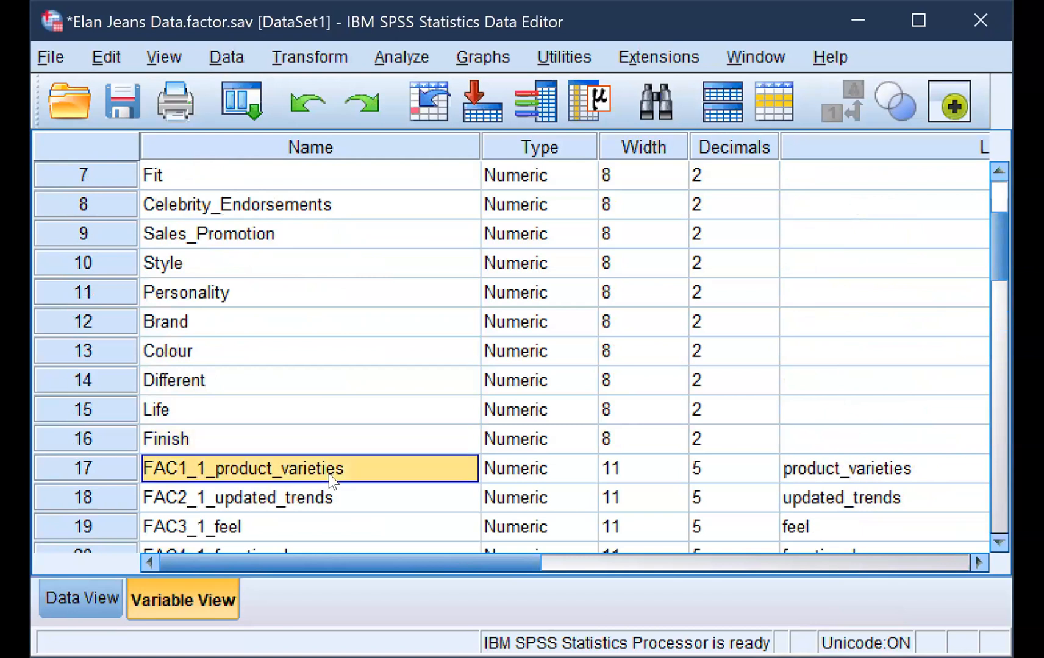
pyautogui.scroll(-2, 328, 474)
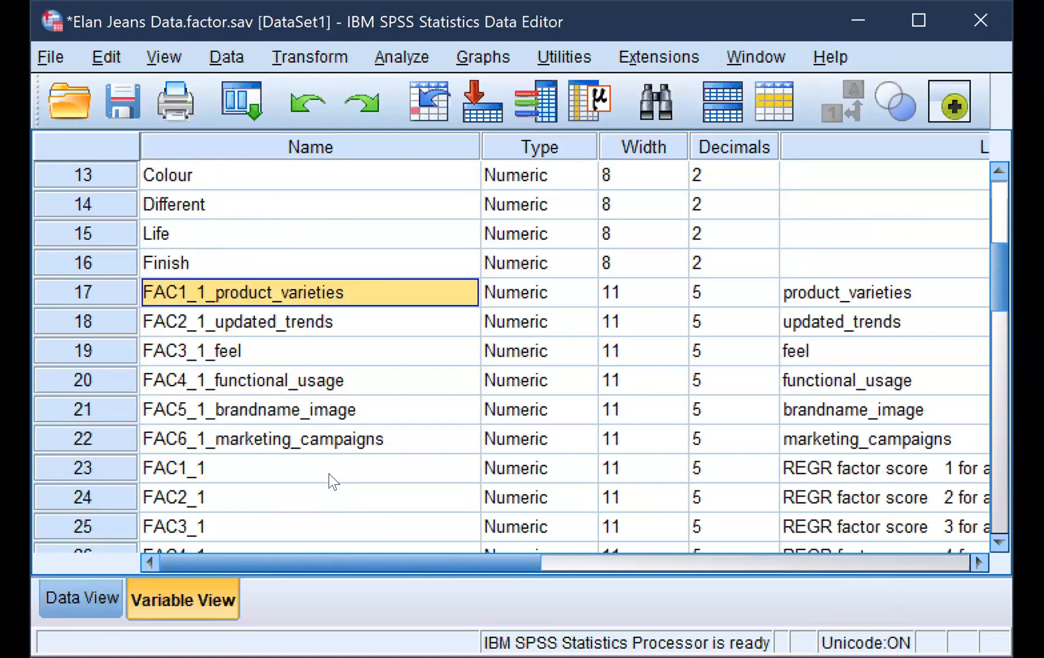
pyautogui.scroll(-1, 329, 474)
pyautogui.click(228, 380)
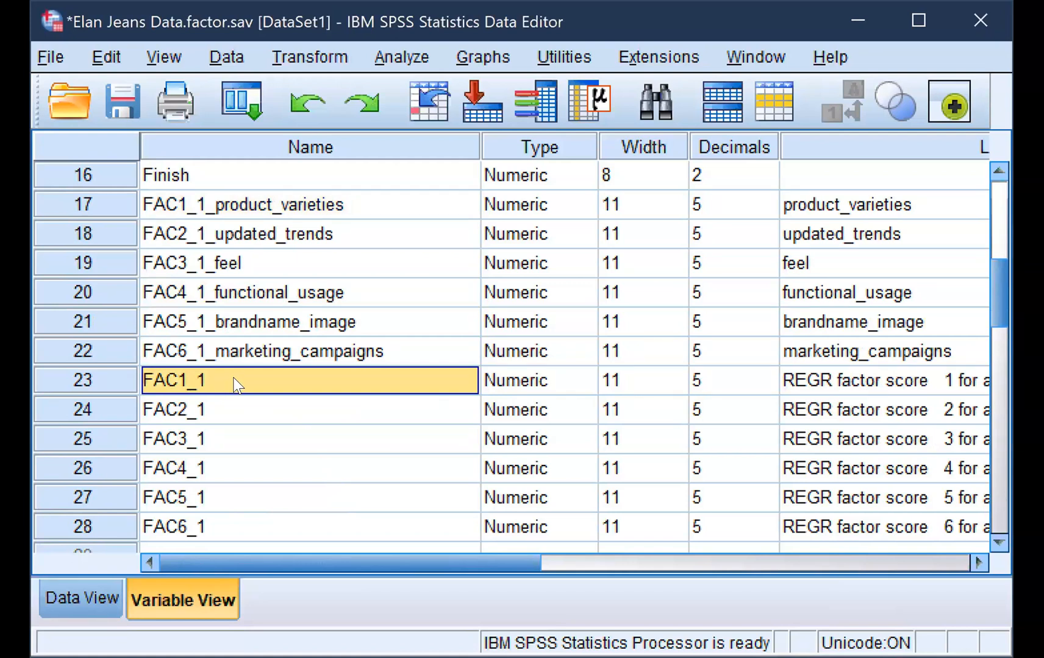
# Try to rename the new factor score variable FAC1_1 in row 23 as FAC1_1_product_varieties
pyautogui.click(232, 378)
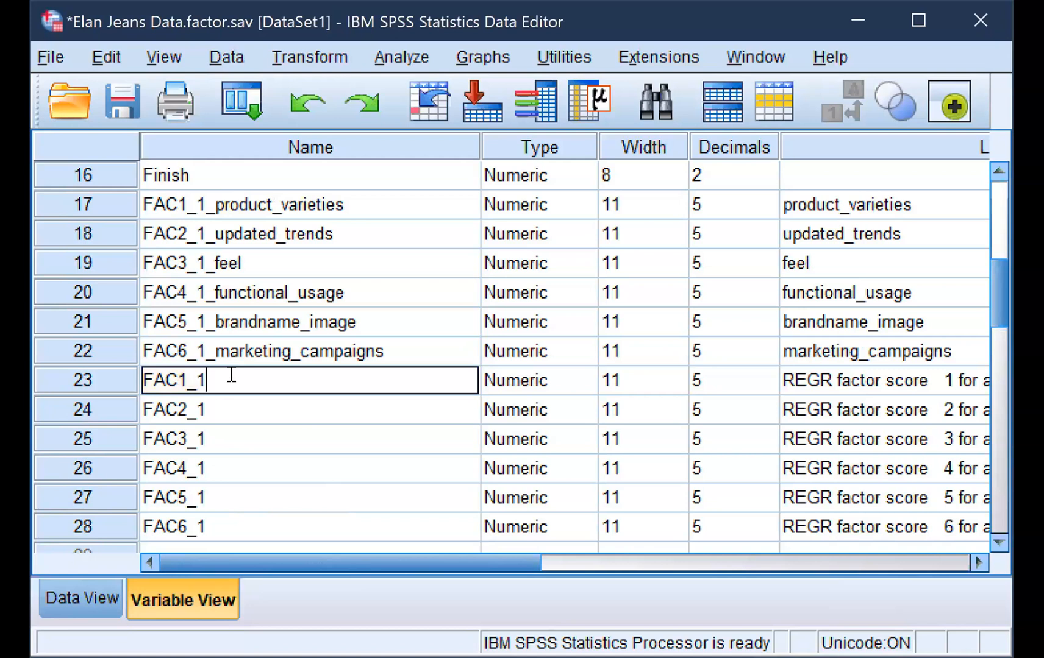
pyautogui.write('_product_varieties')
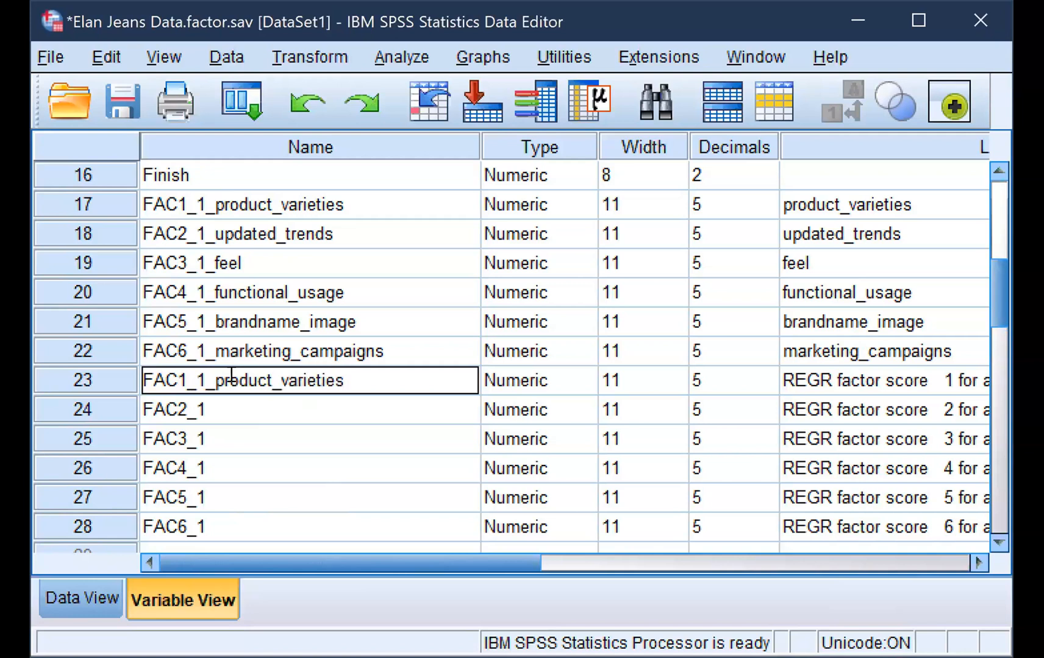
pyautogui.click(248, 416)
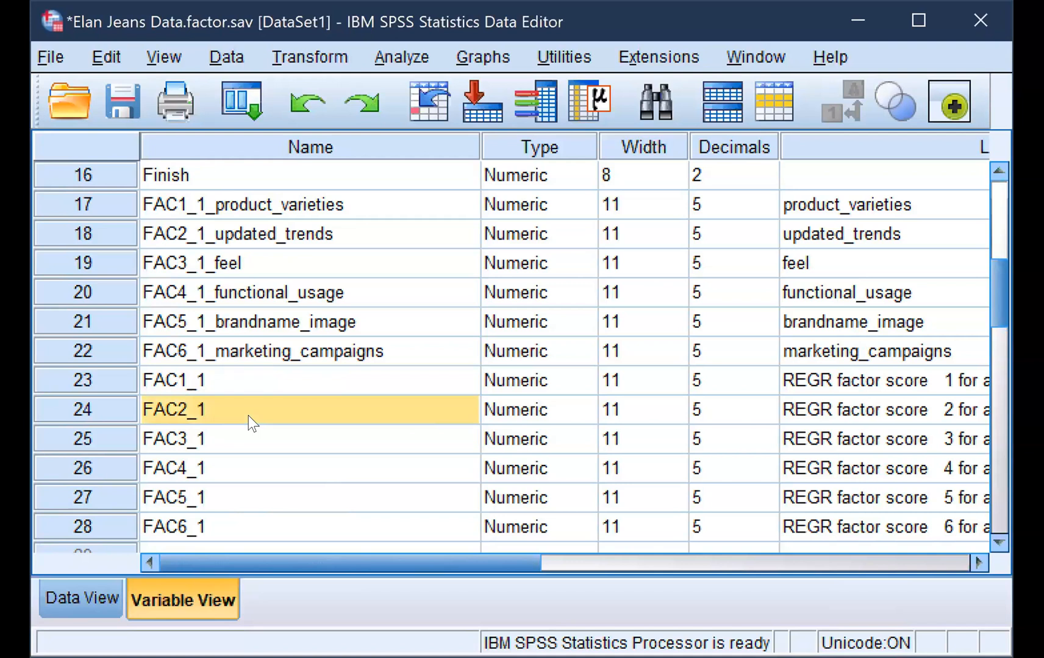
pyautogui.click(528, 383)
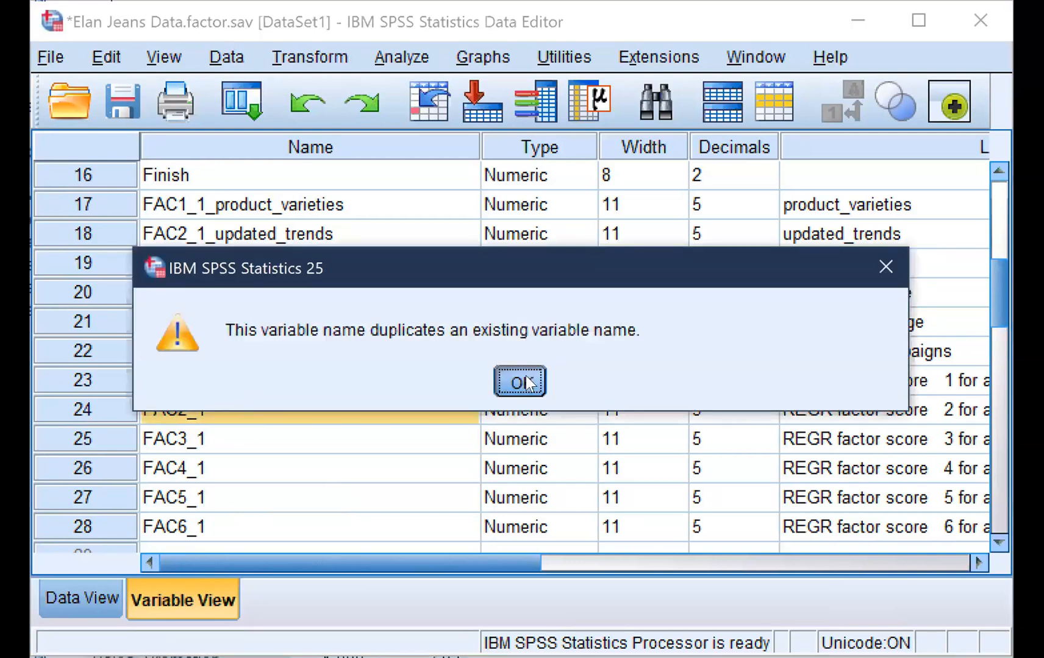
pyautogui.click(256, 461)
# Rename the new factor score variable FAC1_1 in row 23 as FAC1_1_pro_variety
pyautogui.click(221, 384)
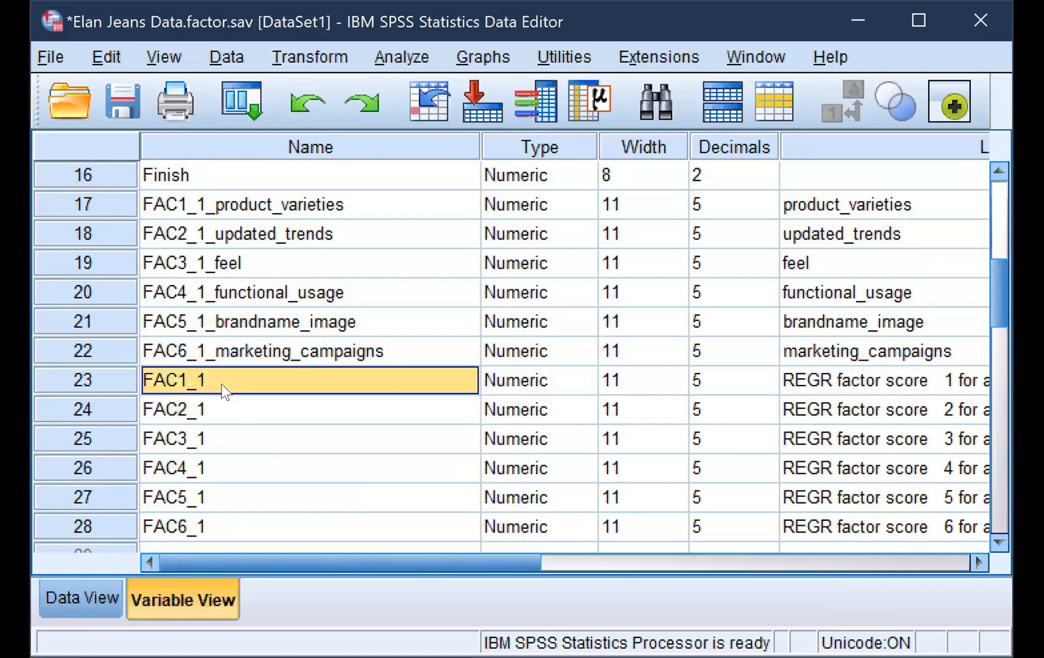
pyautogui.click(215, 378)
pyautogui.write('_')
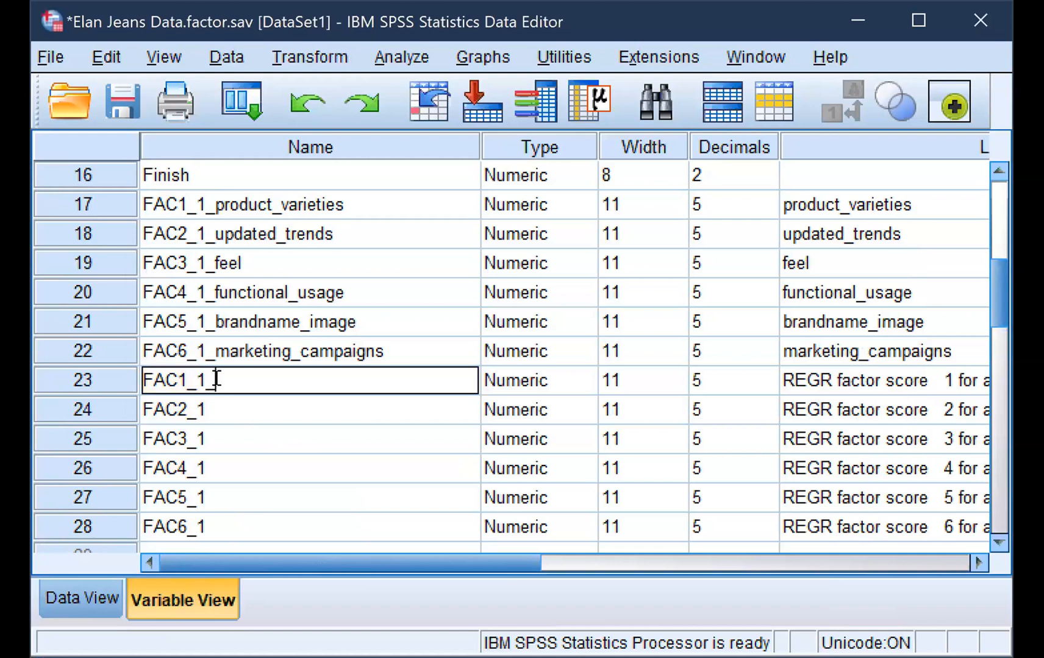
pyautogui.write('pro_variety')
pyautogui.click(246, 416)
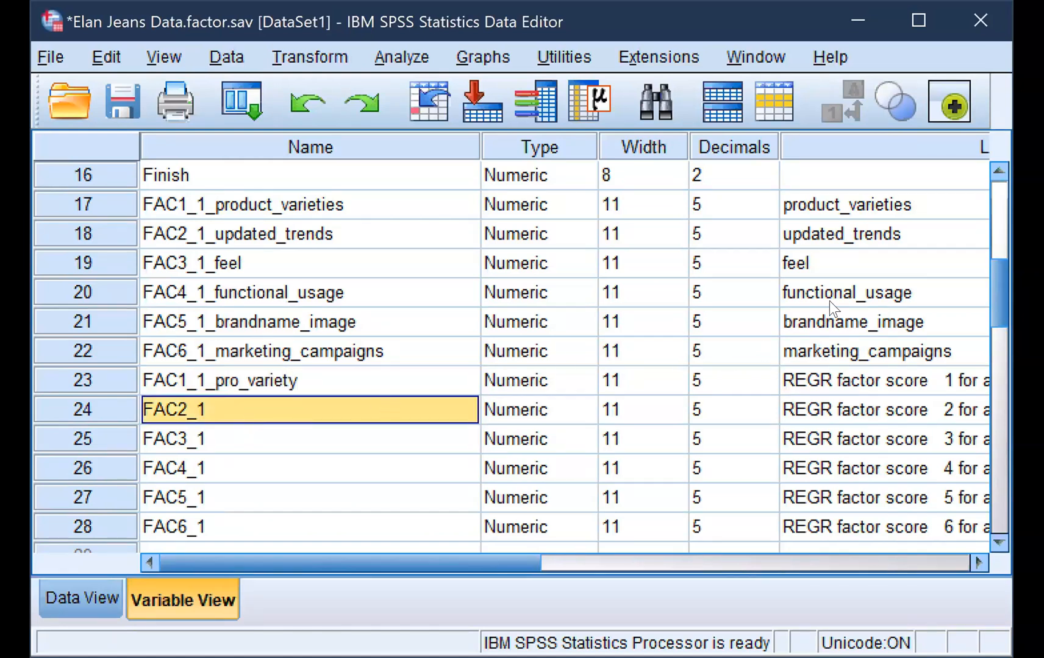
# Replace the label of the variable FAC1_1_pro_variety with prod_variety
pyautogui.click(816, 387)
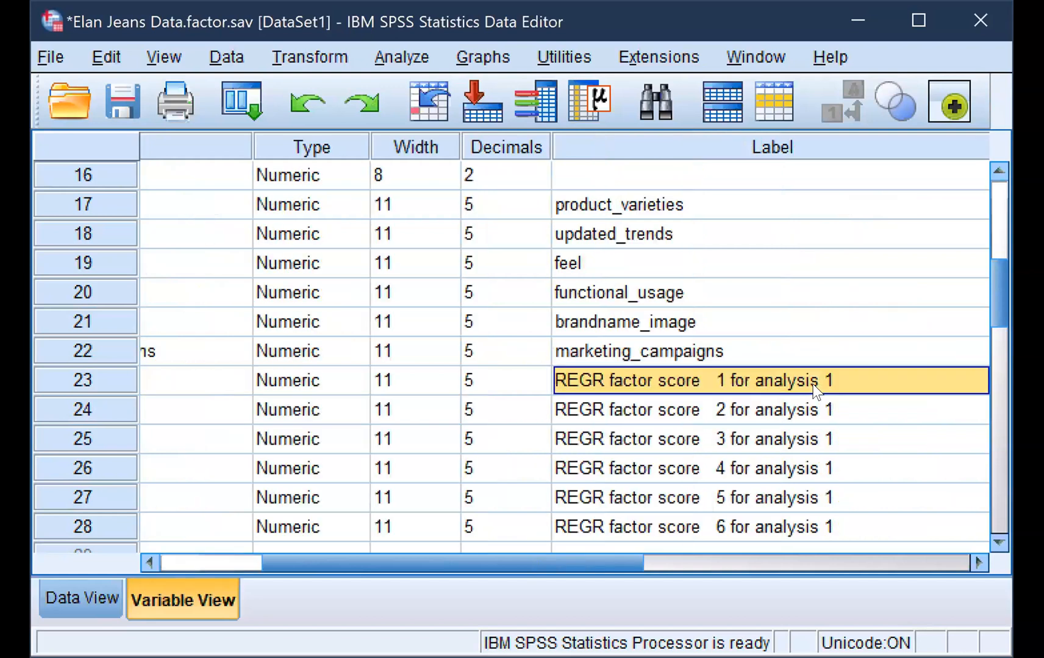
pyautogui.doubleClick(727, 384)
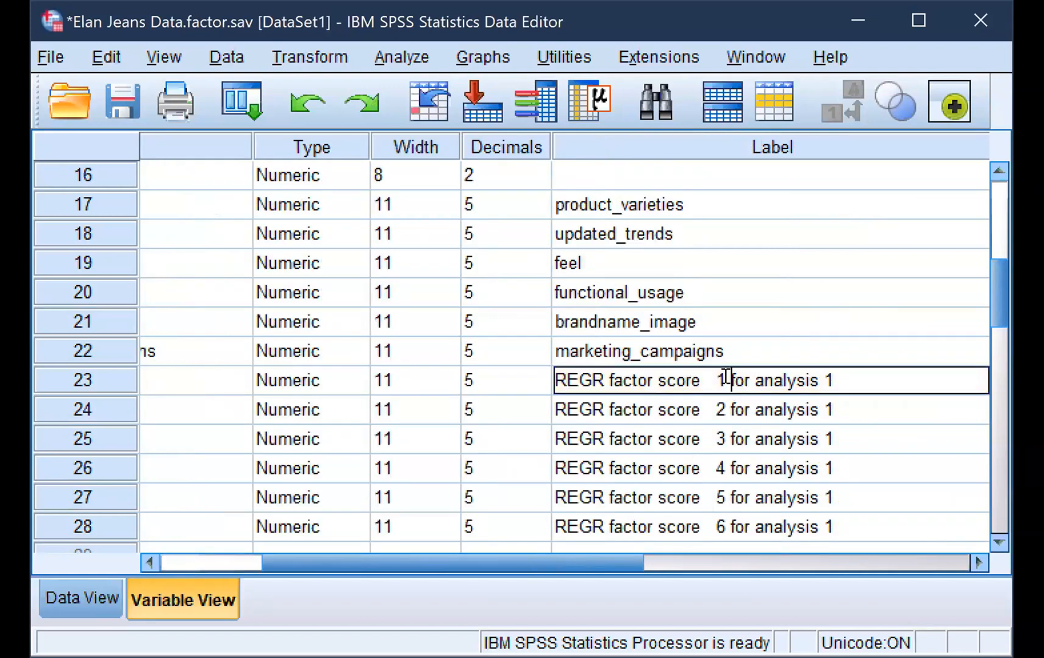
pyautogui.press('BackSpace')
pyautogui.press('BackSpace')
pyautogui.press('BackSpace')
pyautogui.press('BackSpace')
pyautogui.press('BackSpace')
pyautogui.press('BackSpace')
pyautogui.press('BackSpace')
pyautogui.press('BackSpace')
pyautogui.press('BackSpace')
pyautogui.press('BackSpace')
pyautogui.press('BackSpace')
pyautogui.press('BackSpace')
pyautogui.press('BackSpace')
pyautogui.press('BackSpace')
pyautogui.press('BackSpace')
pyautogui.press('BackSpace')
pyautogui.press('BackSpace')
pyautogui.press('BackSpace')
pyautogui.press('BackSpace')
pyautogui.press('BackSpace')
pyautogui.write('p')
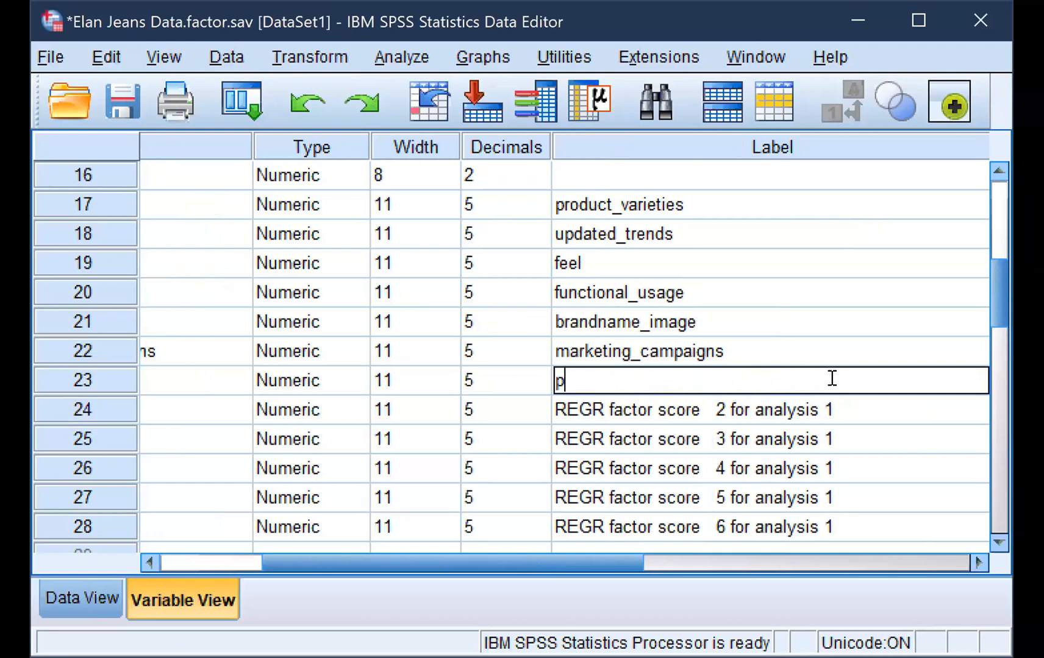
pyautogui.write('rod_variety')
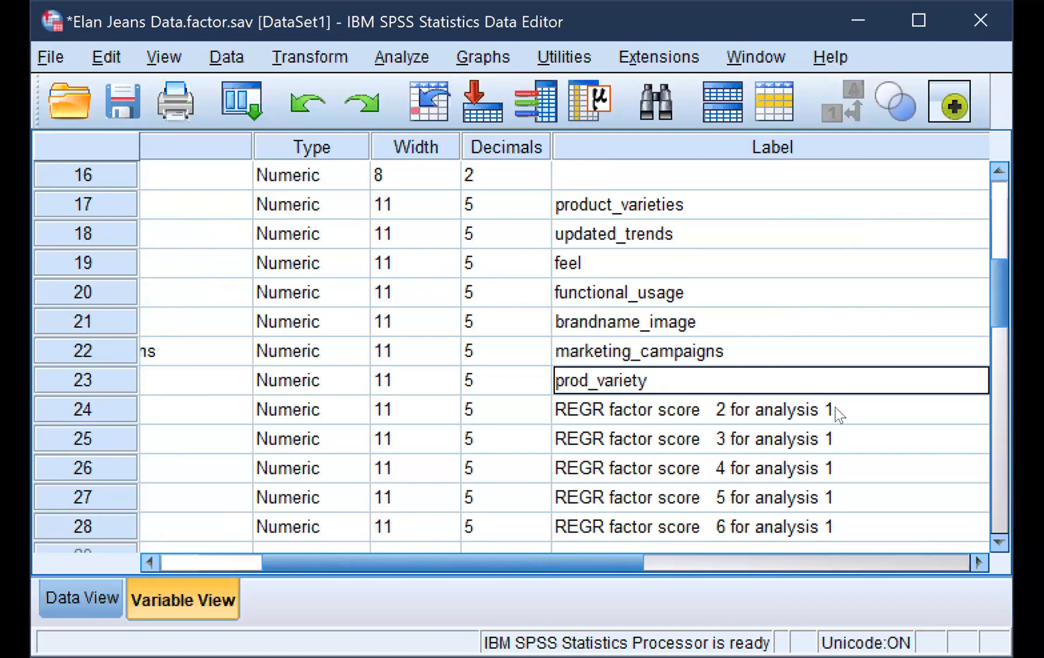
pyautogui.click(772, 439)
pyautogui.moveTo(576, 555); pyautogui.dragTo(403, 581)
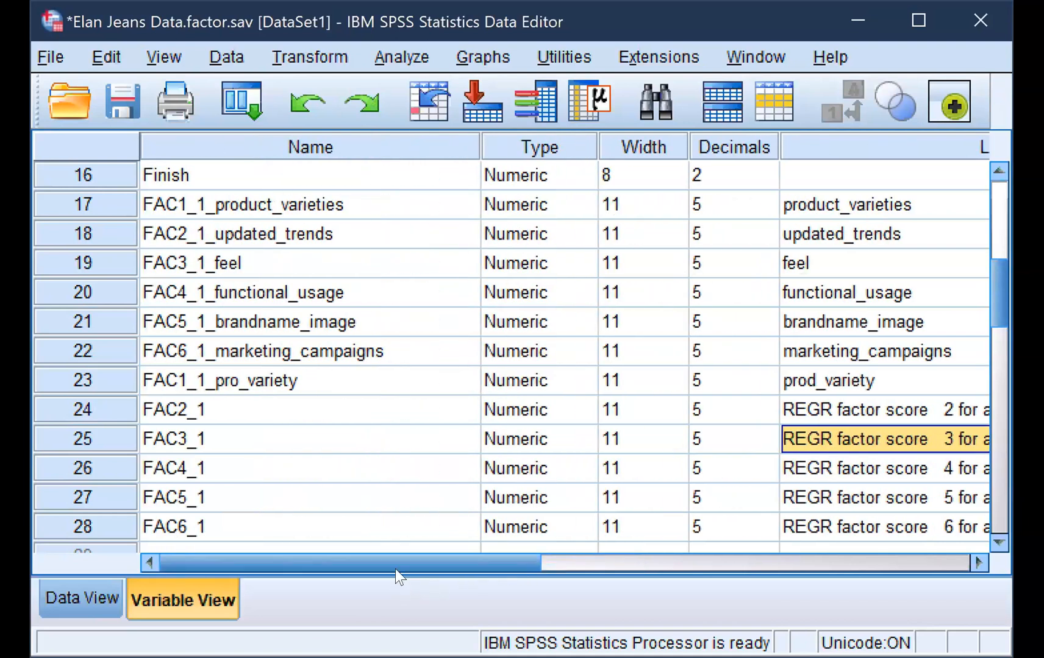
pyautogui.click(356, 374)
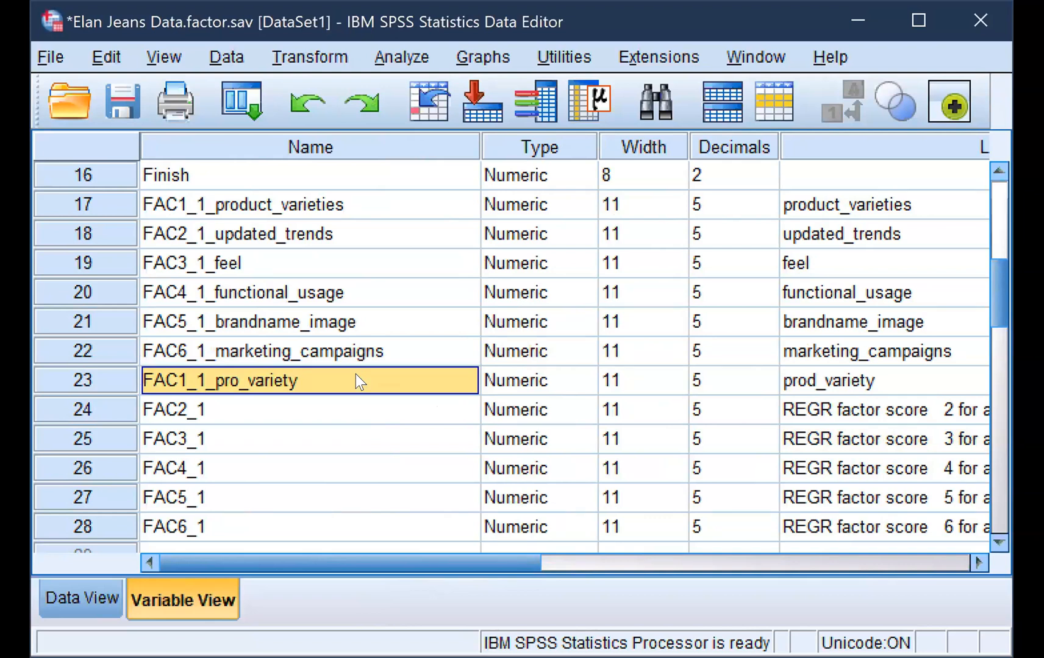
# Examine the score columns of the newly saved factors, from FAC1_1_pro_variety to FAC5_1, in the case data
pyautogui.click(83, 599)
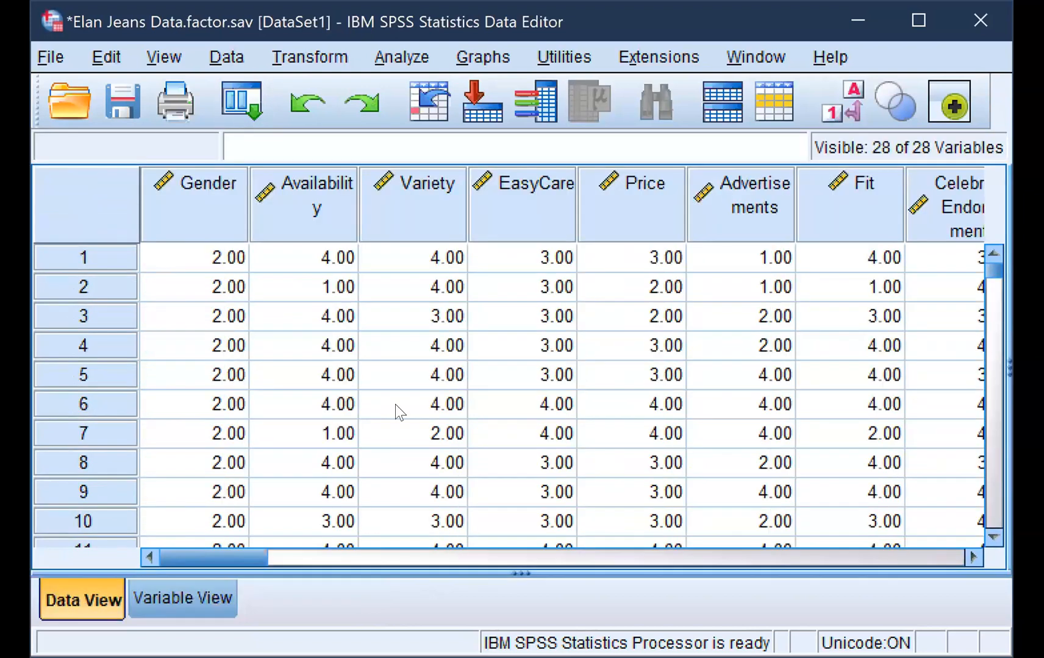
pyautogui.moveTo(247, 557); pyautogui.dragTo(599, 565)
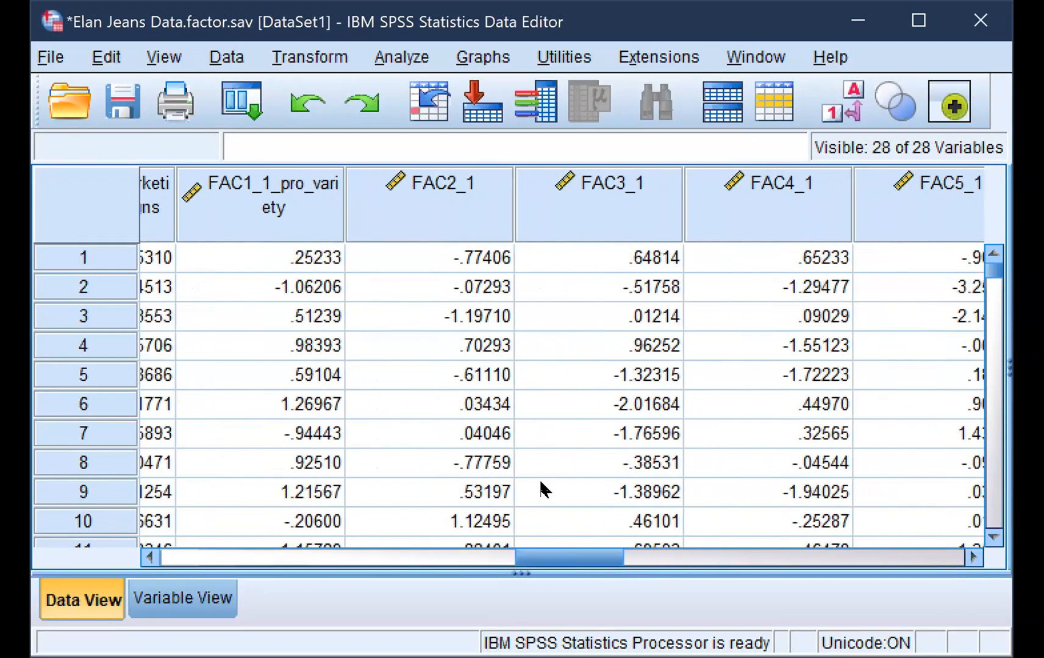
pyautogui.click(321, 205)
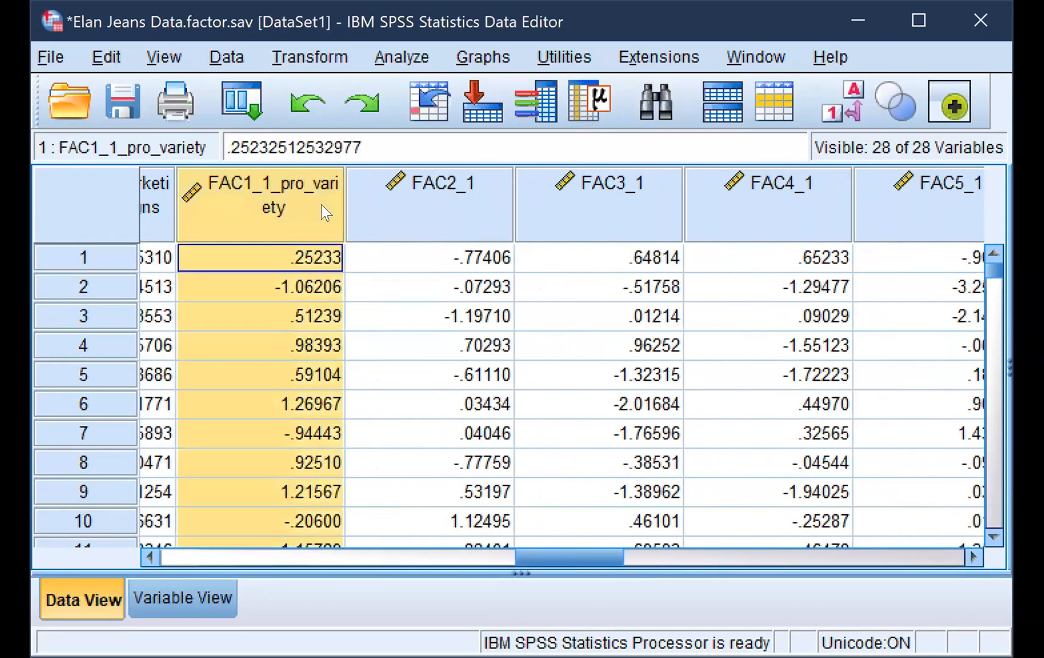
pyautogui.click(402, 235)
pyautogui.click(579, 225)
pyautogui.click(759, 229)
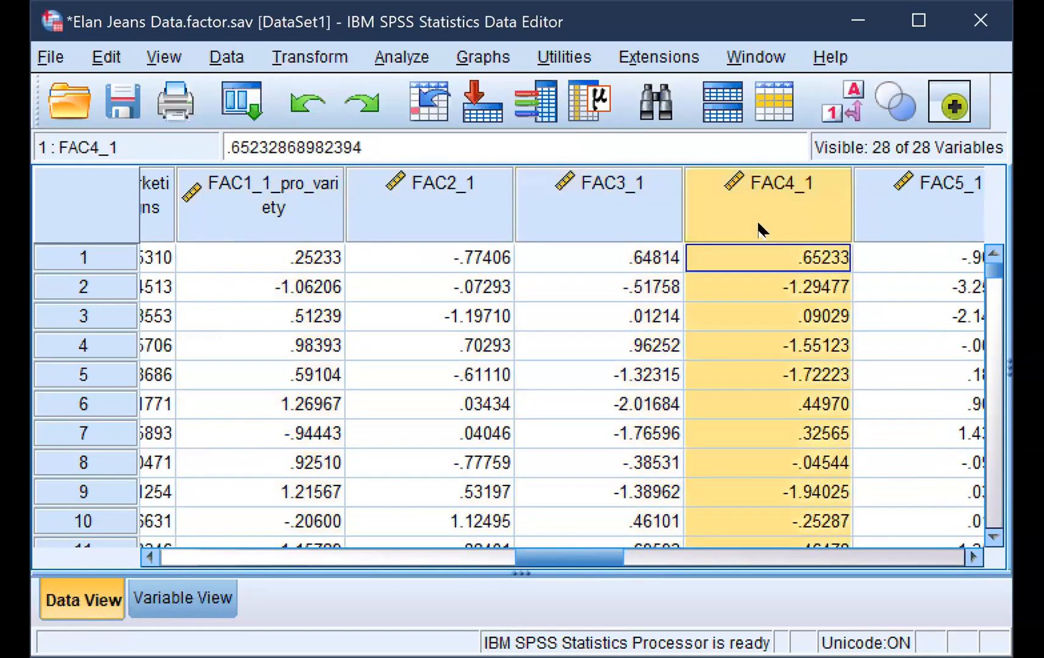
pyautogui.click(876, 221)
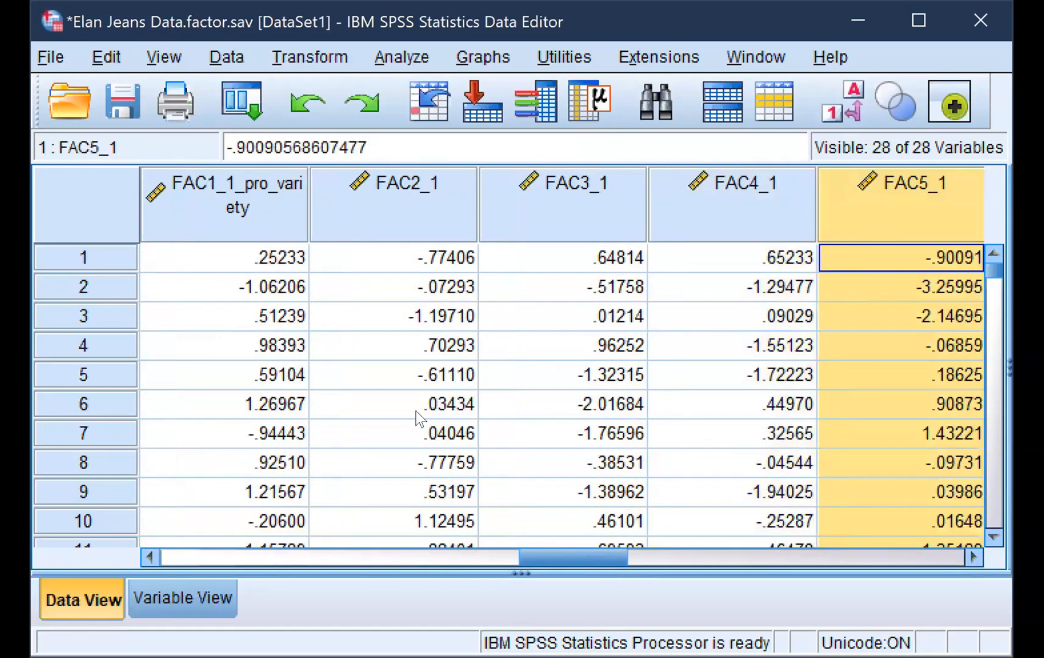
# Delete the six newly saved factor score variables in rows 23 to 28 of the variable definitions
pyautogui.click(152, 597)
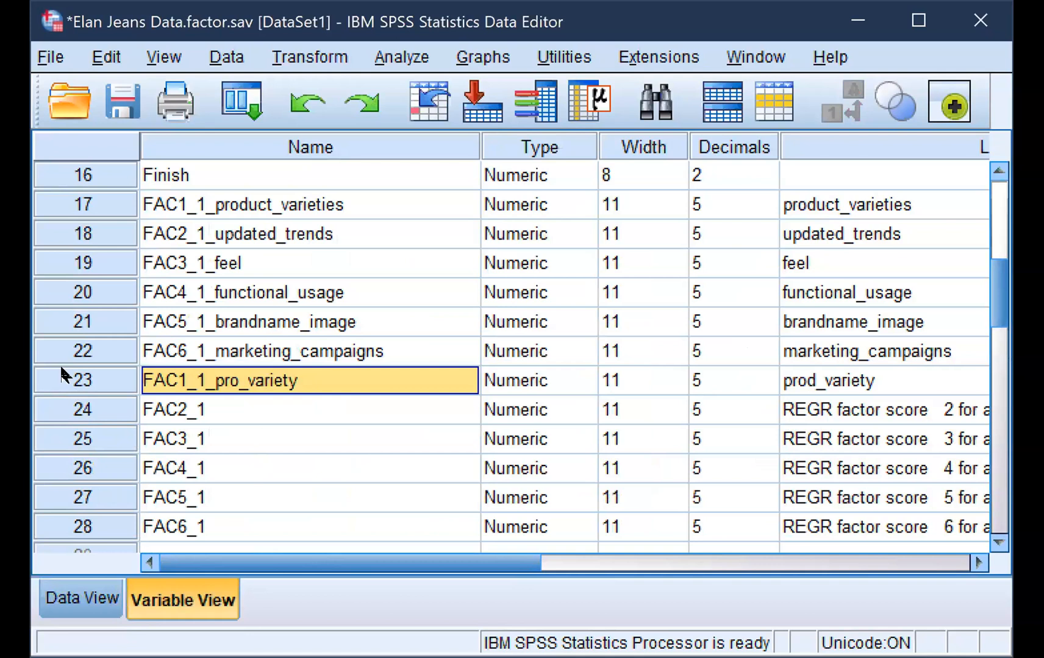
pyautogui.click(55, 380)
pyautogui.moveTo(54, 416); pyautogui.dragTo(60, 519)
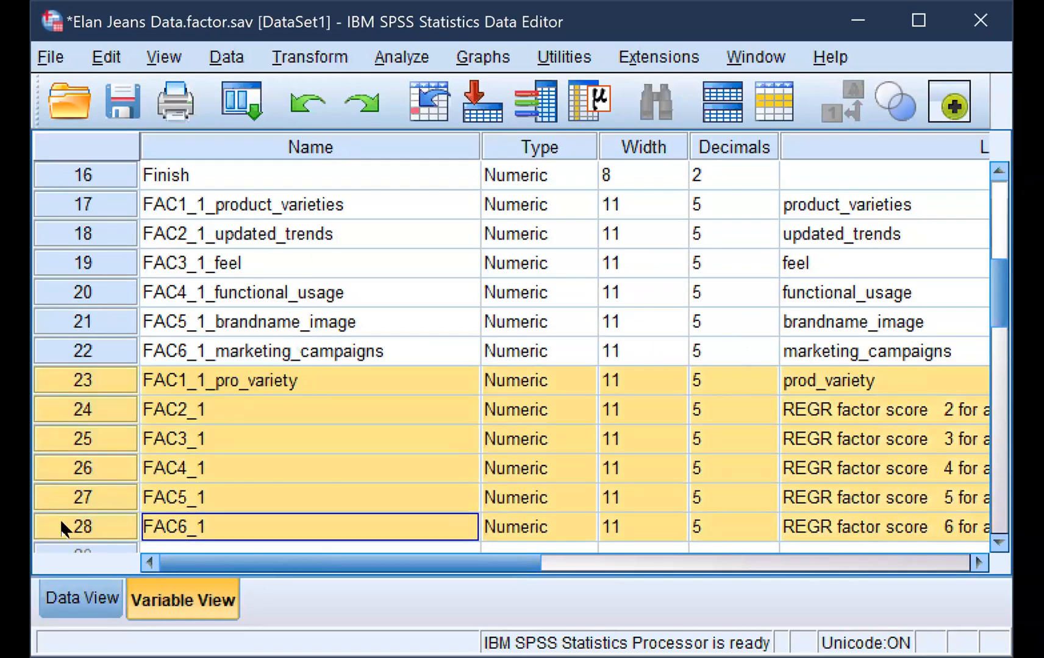
pyautogui.rightClick(60, 519)
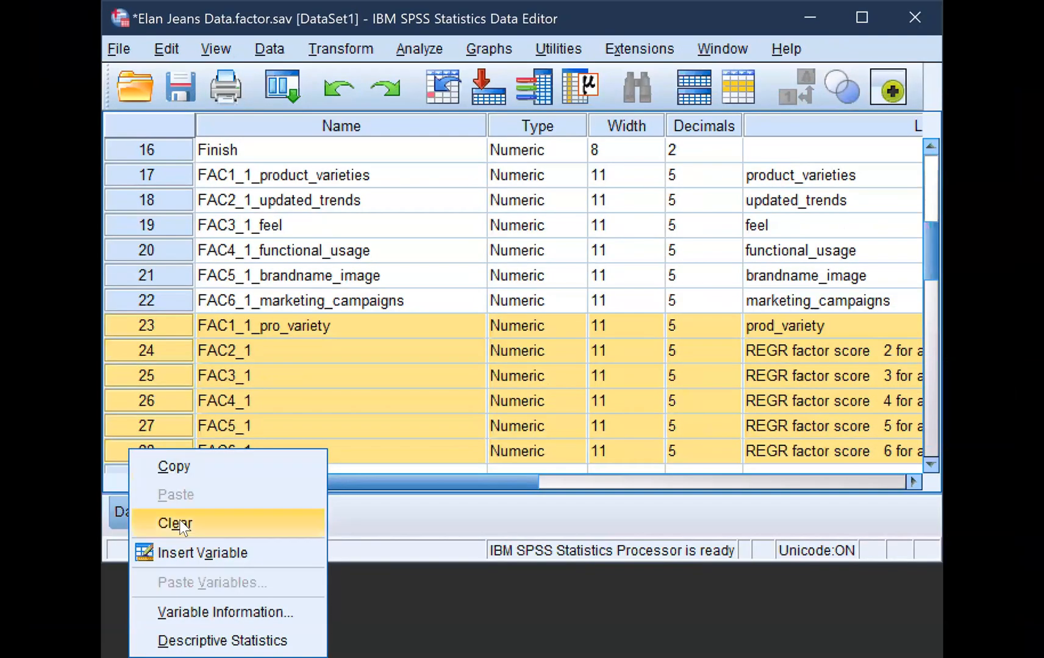
pyautogui.click(177, 525)
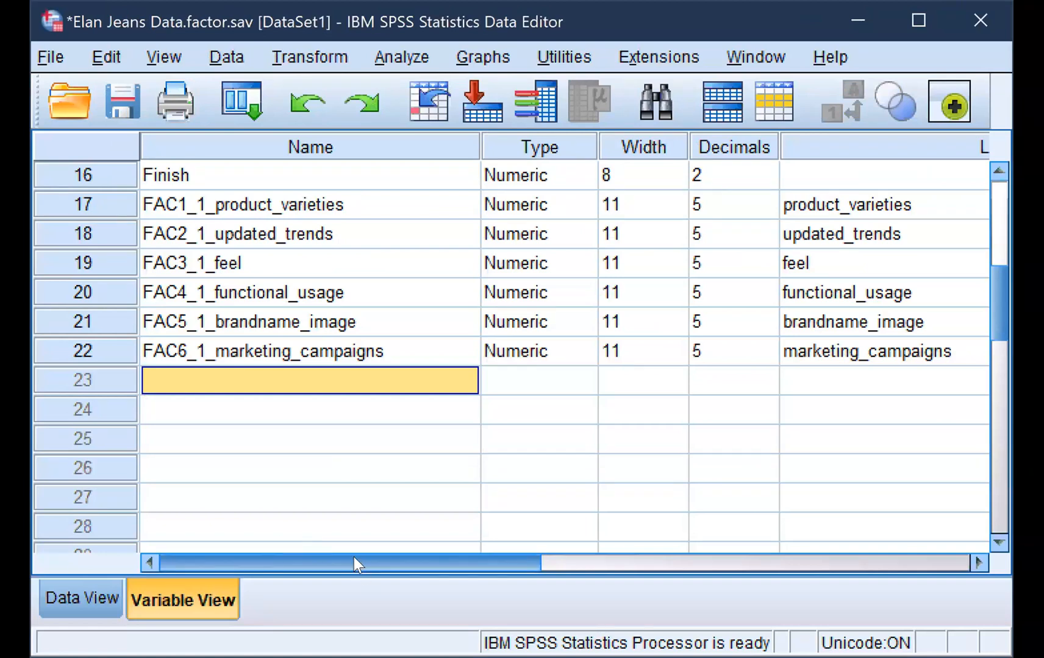
# Review the original variable columns from Availability to Fit in the case data as possible inputs for clustering
pyautogui.click(77, 599)
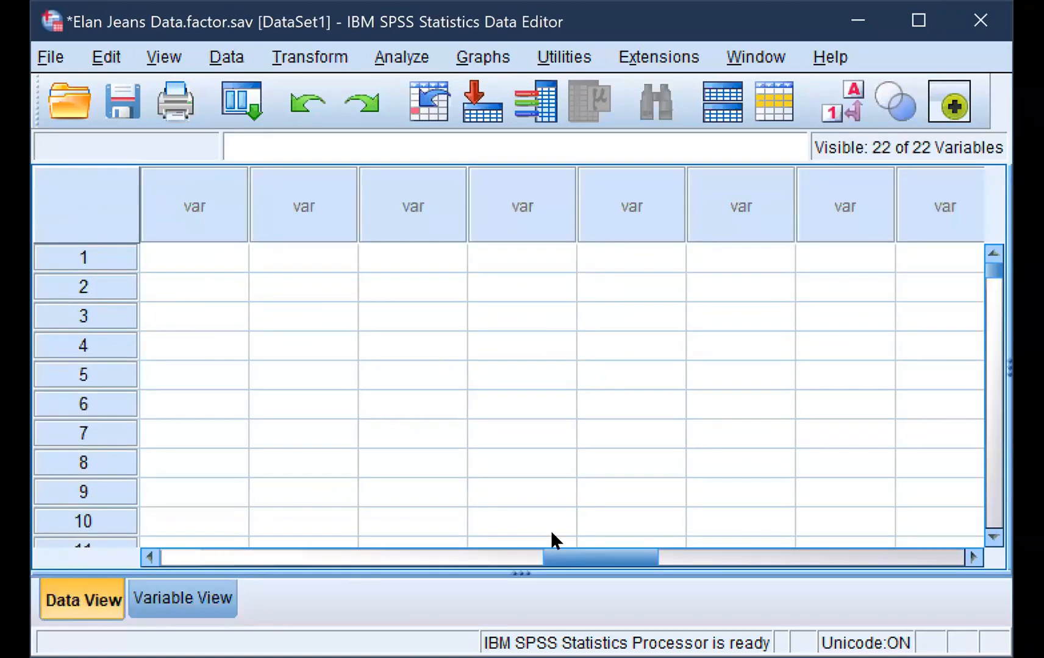
pyautogui.moveTo(578, 555); pyautogui.dragTo(186, 518)
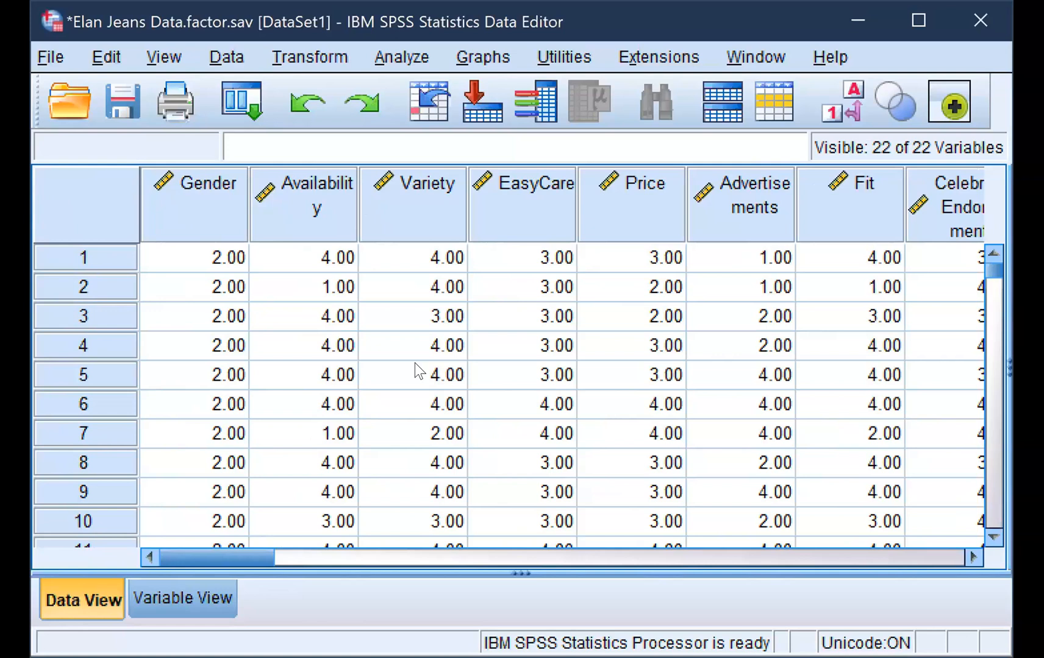
pyautogui.click(303, 217)
pyautogui.click(407, 215)
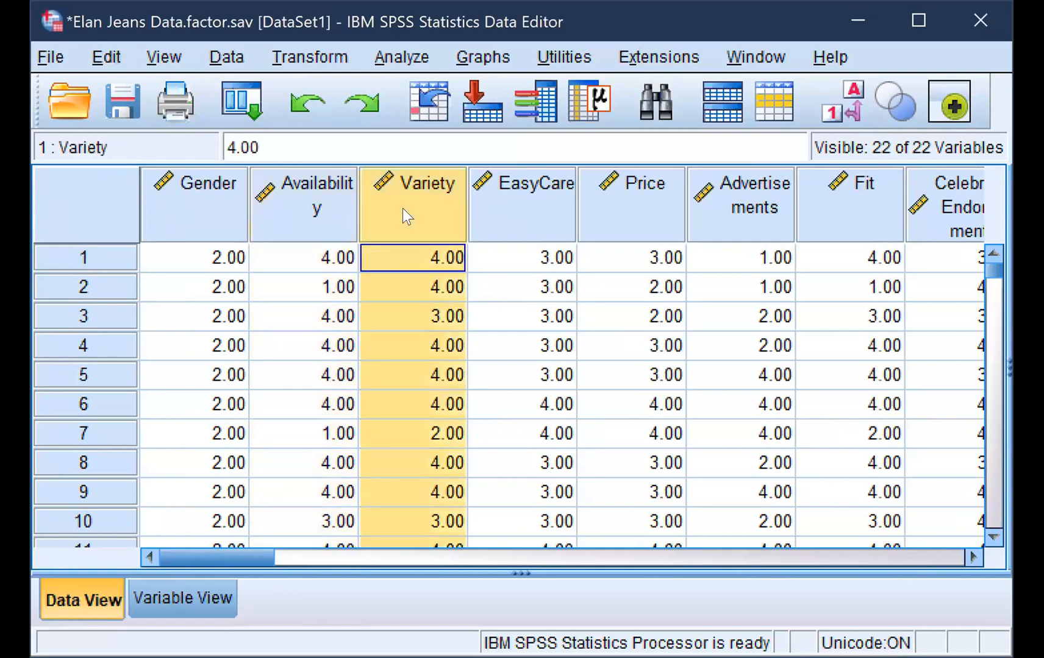
pyautogui.click(524, 209)
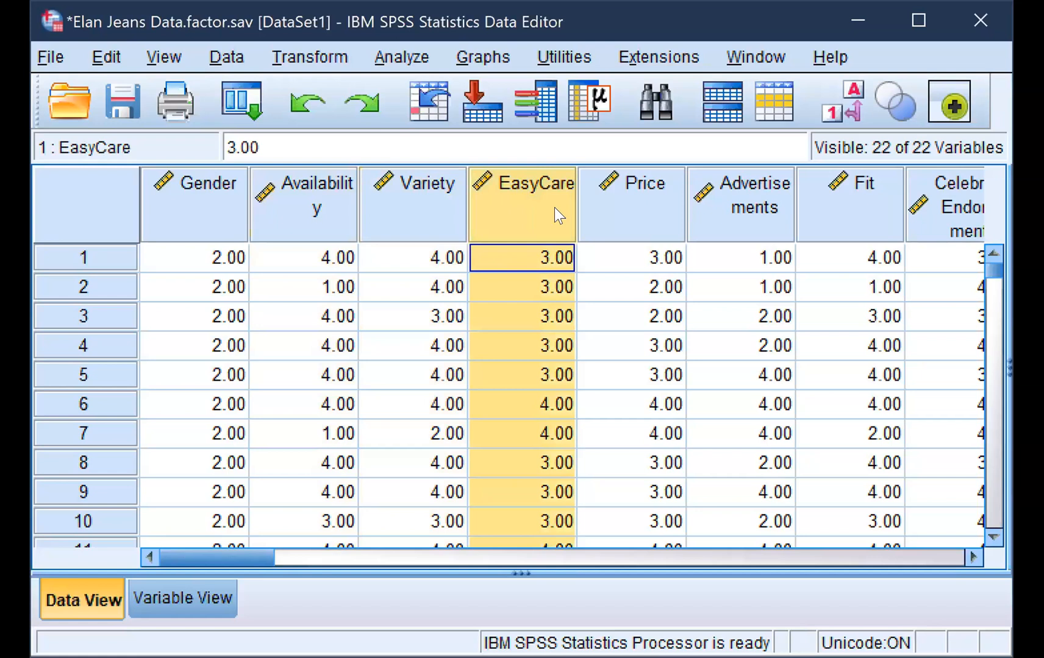
pyautogui.click(617, 214)
pyautogui.click(723, 225)
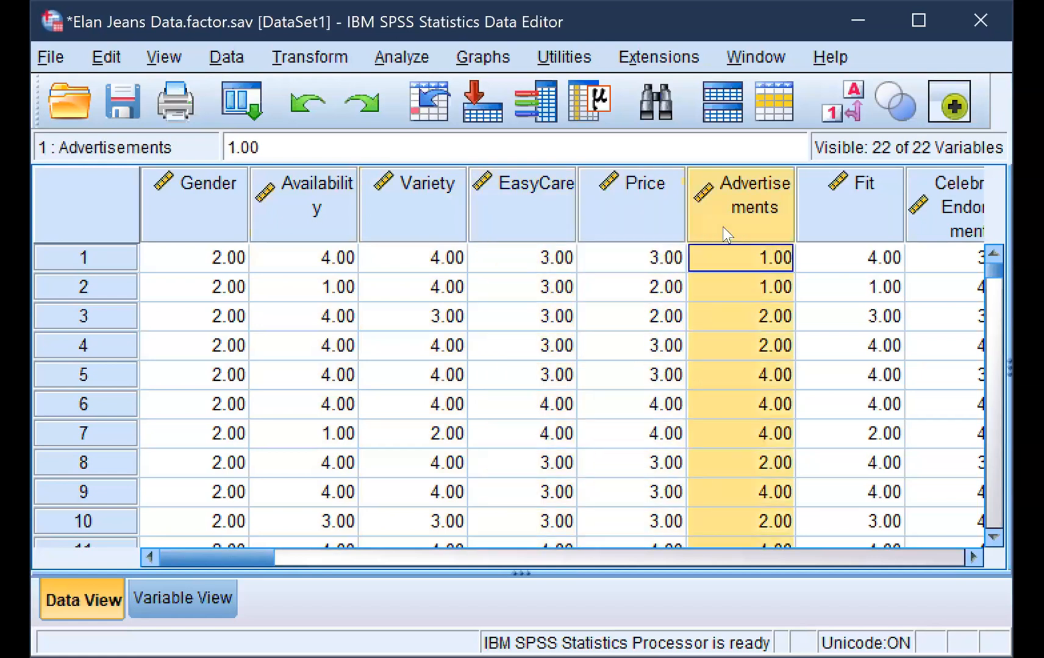
pyautogui.click(832, 223)
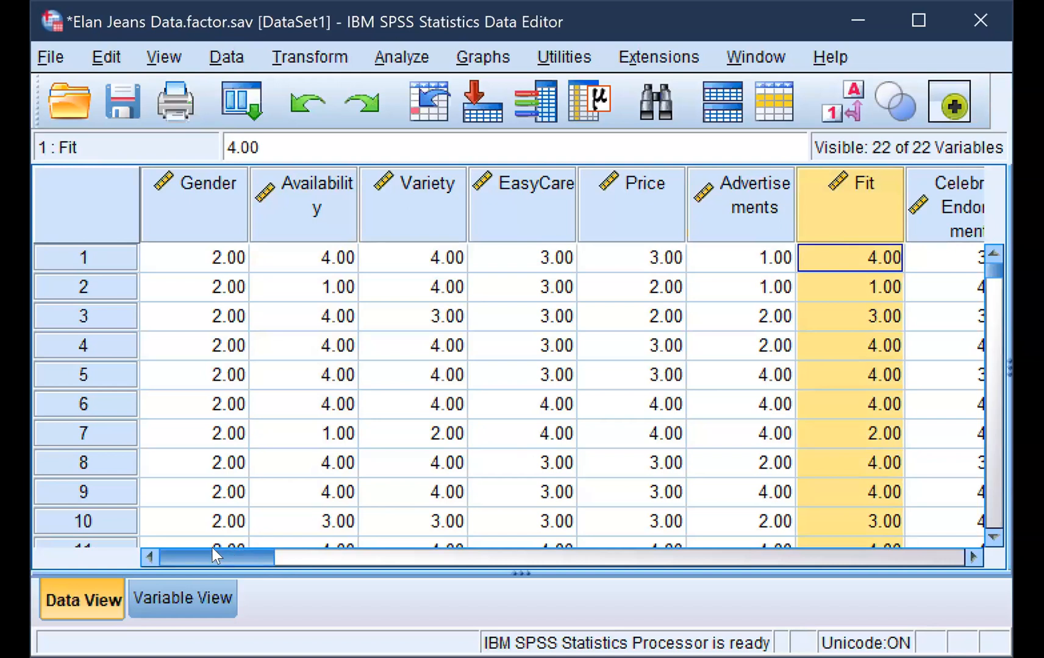
pyautogui.click(314, 206)
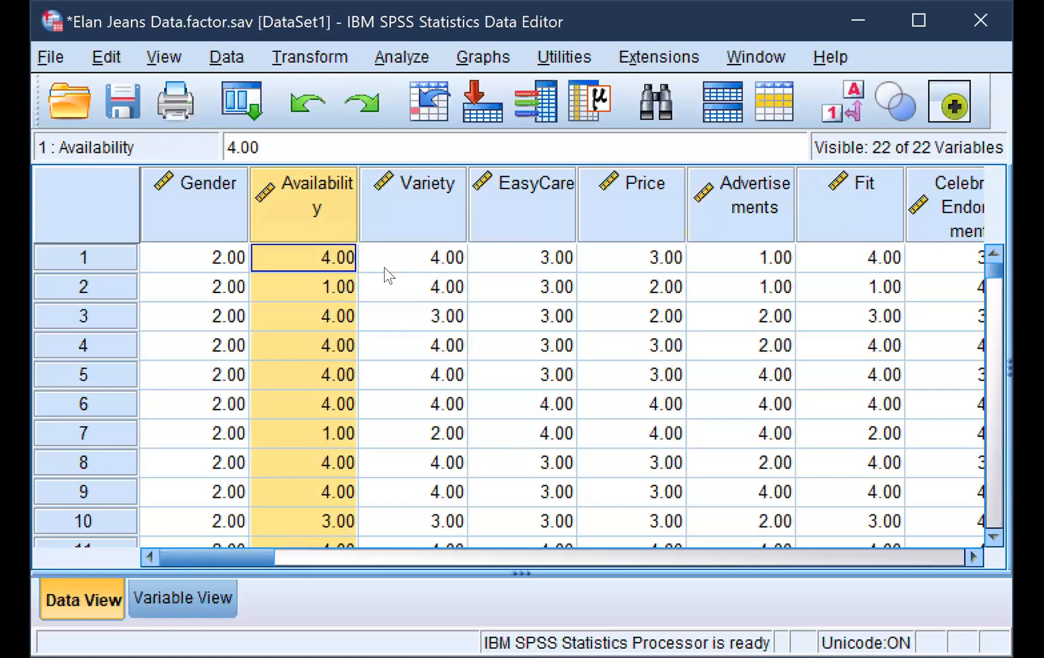
pyautogui.click(435, 207)
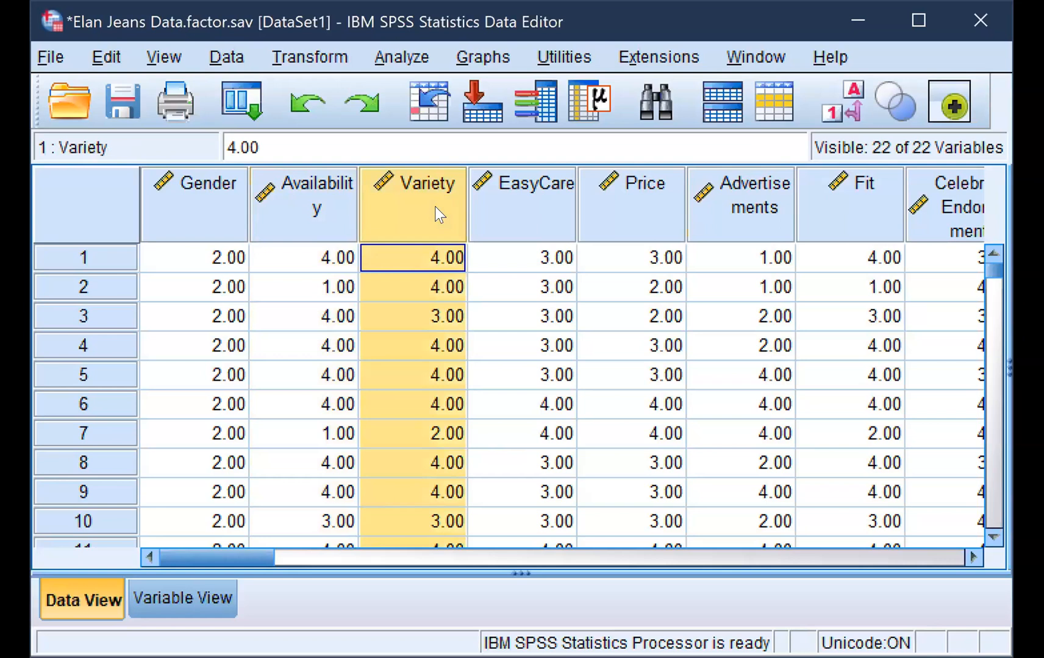
pyautogui.click(512, 208)
pyautogui.click(611, 212)
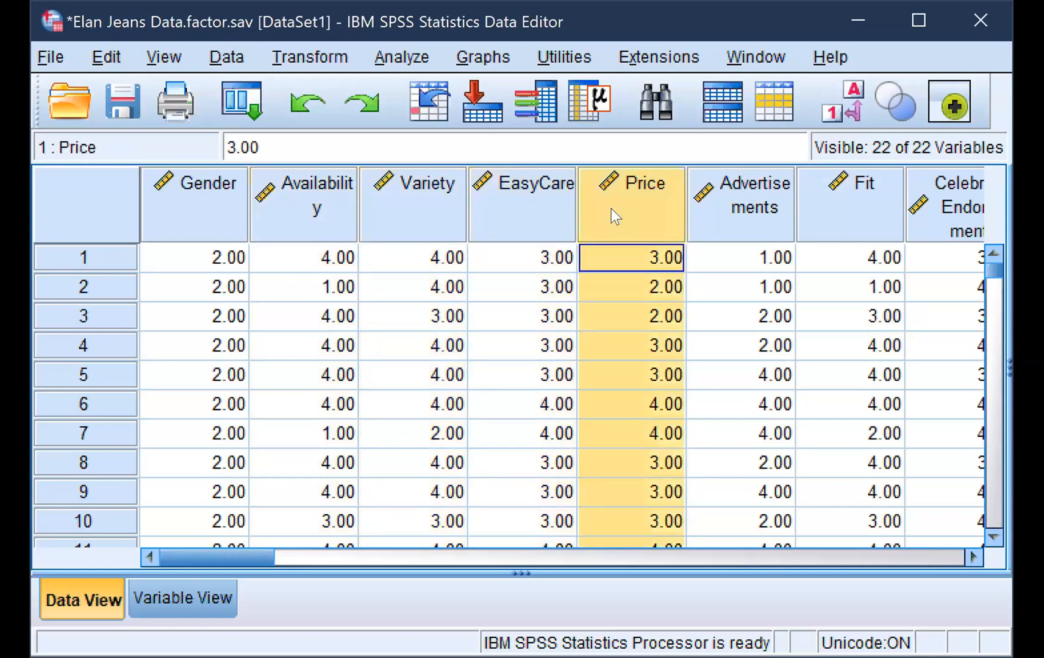
pyautogui.click(737, 212)
pyautogui.click(290, 210)
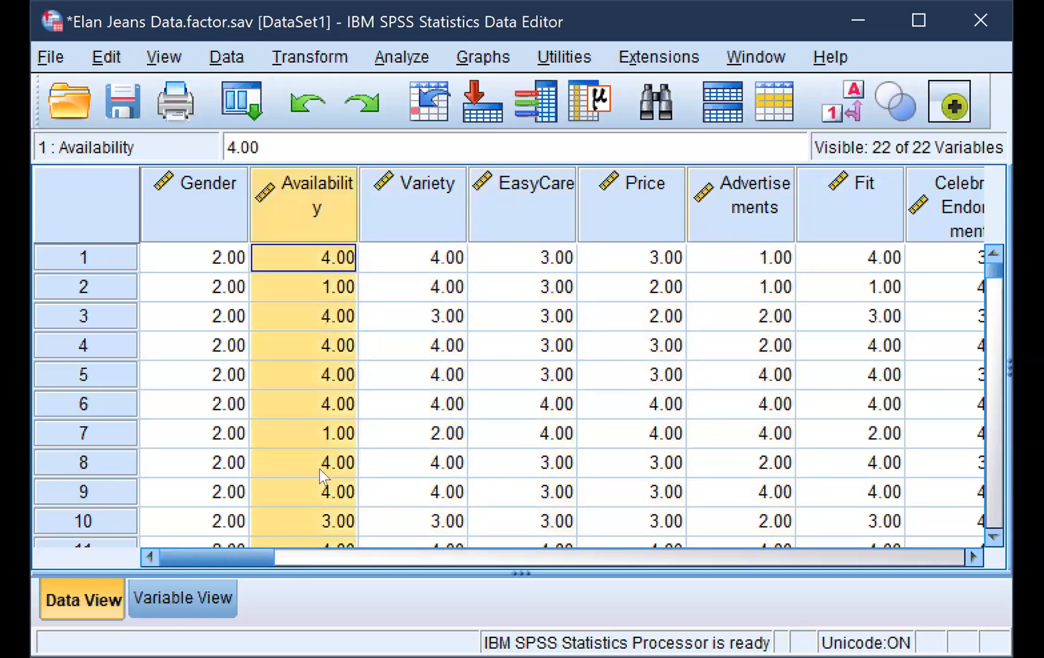
pyautogui.moveTo(227, 549); pyautogui.dragTo(191, 537)
# Open the Hierarchical Cluster Analysis setup for the Elan Jeans data
pyautogui.click(405, 56)
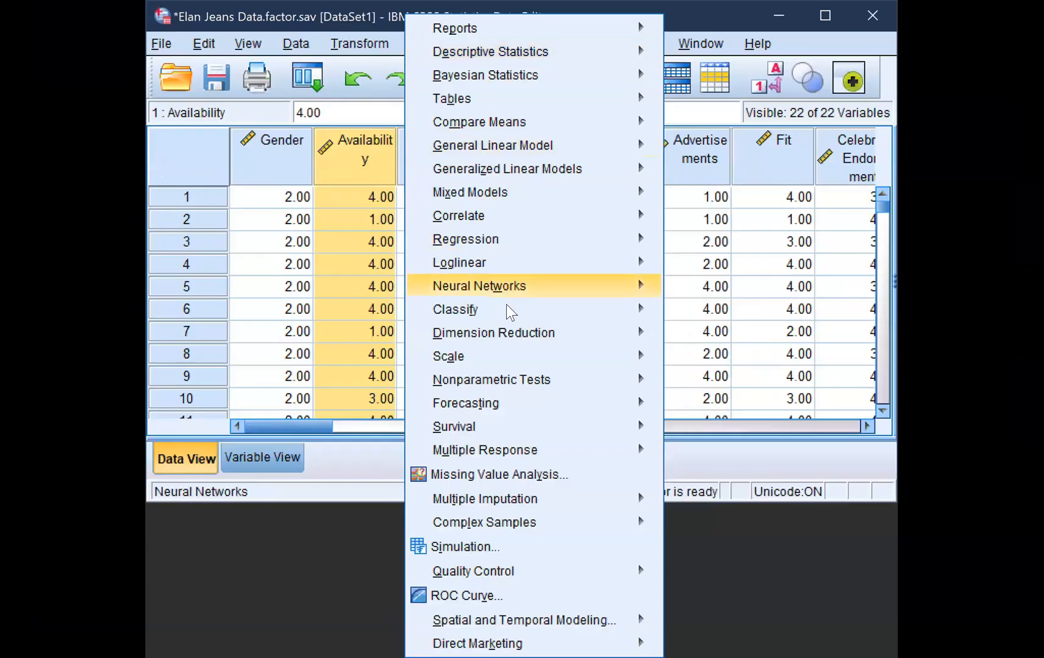
pyautogui.moveTo(507, 309)
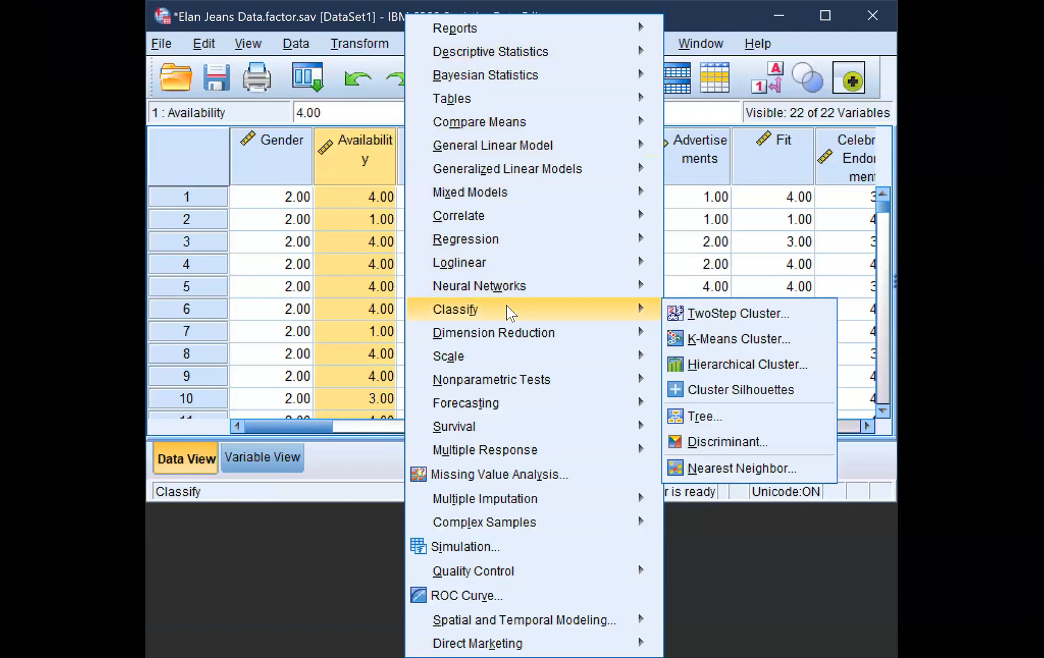
pyautogui.click(715, 364)
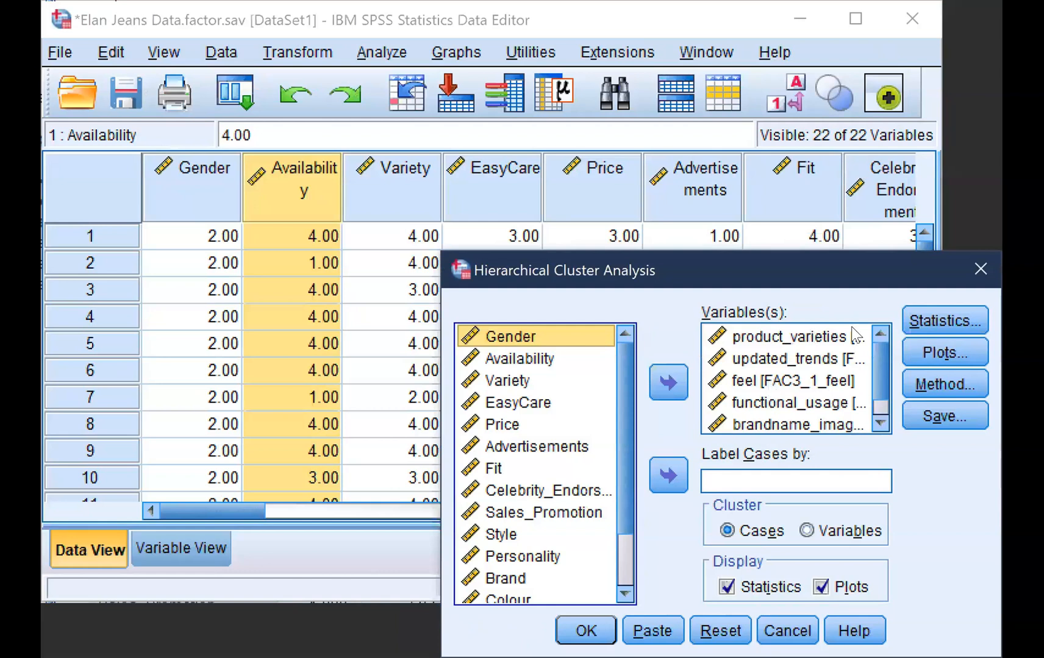
# Check the six factor score variables, from product_varieties to marketing_campaigns, chosen as inputs for the hierarchical clustering
pyautogui.moveTo(877, 362)
pyautogui.mouseDown()
pyautogui.moveTo(875, 392)
pyautogui.moveTo(873, 362)
pyautogui.mouseUp()
pyautogui.moveTo(619, 471); pyautogui.dragTo(621, 386)
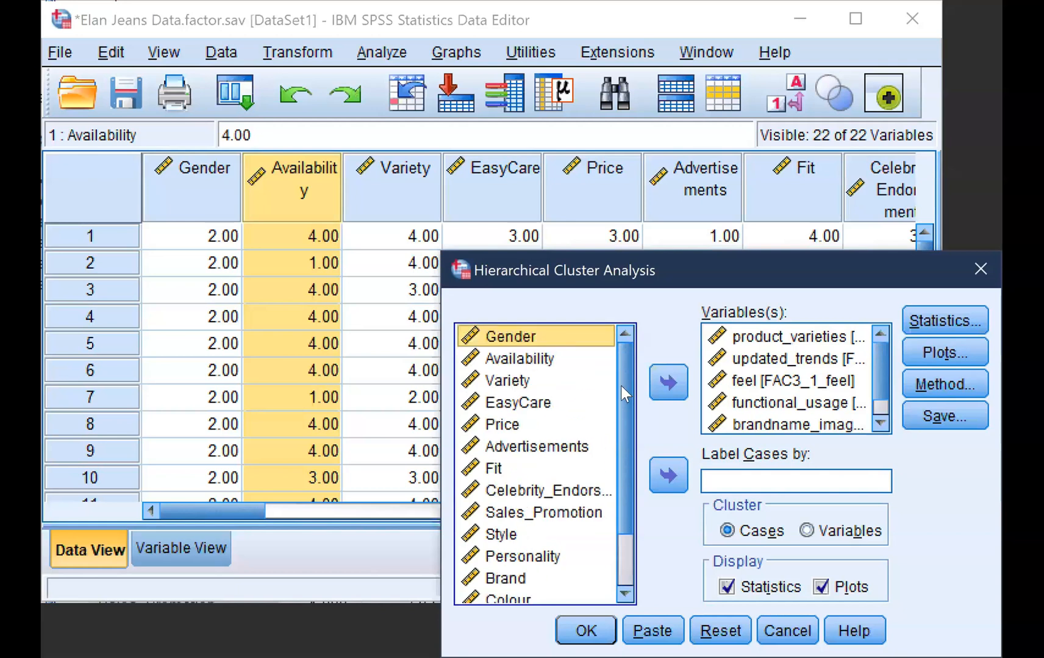
pyautogui.click(760, 339)
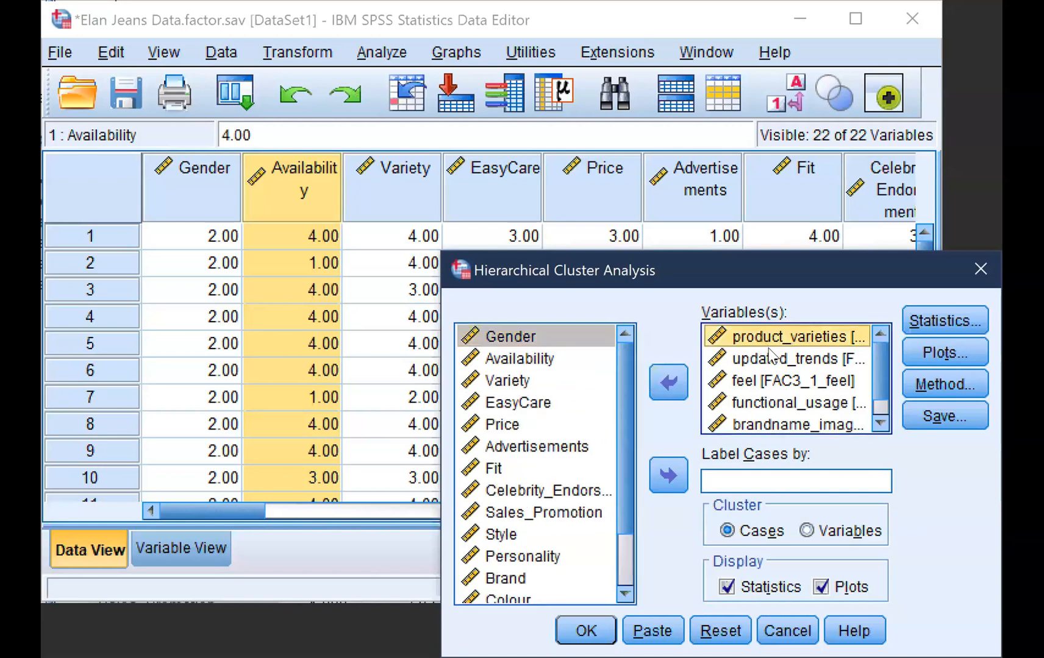
pyautogui.click(772, 356)
pyautogui.click(773, 383)
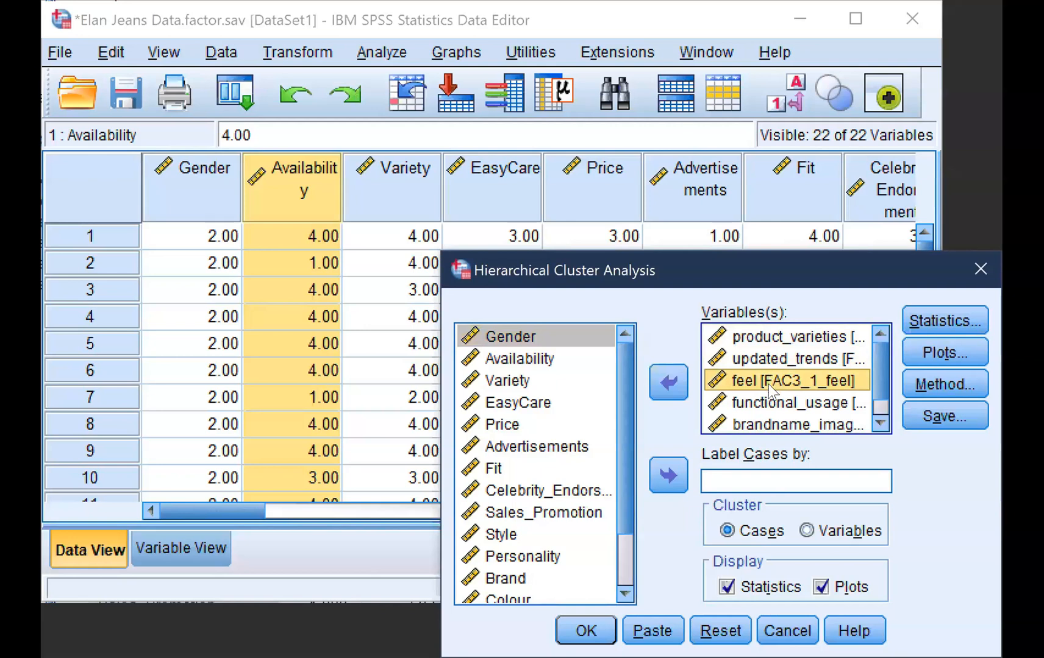
pyautogui.click(772, 403)
pyautogui.click(773, 426)
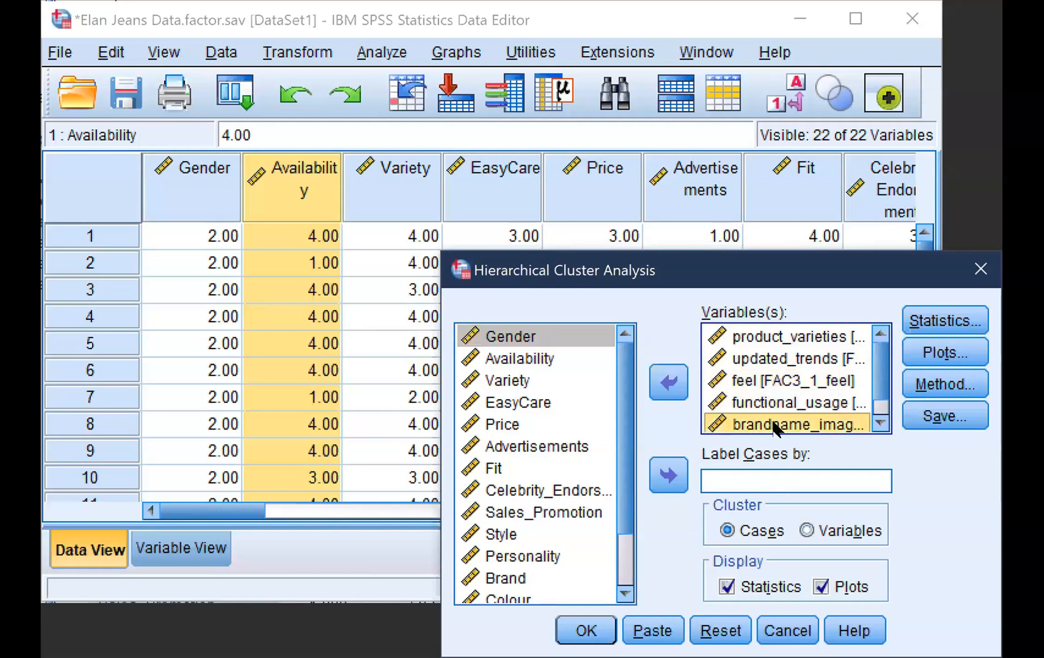
pyautogui.scroll(-1, 873, 376)
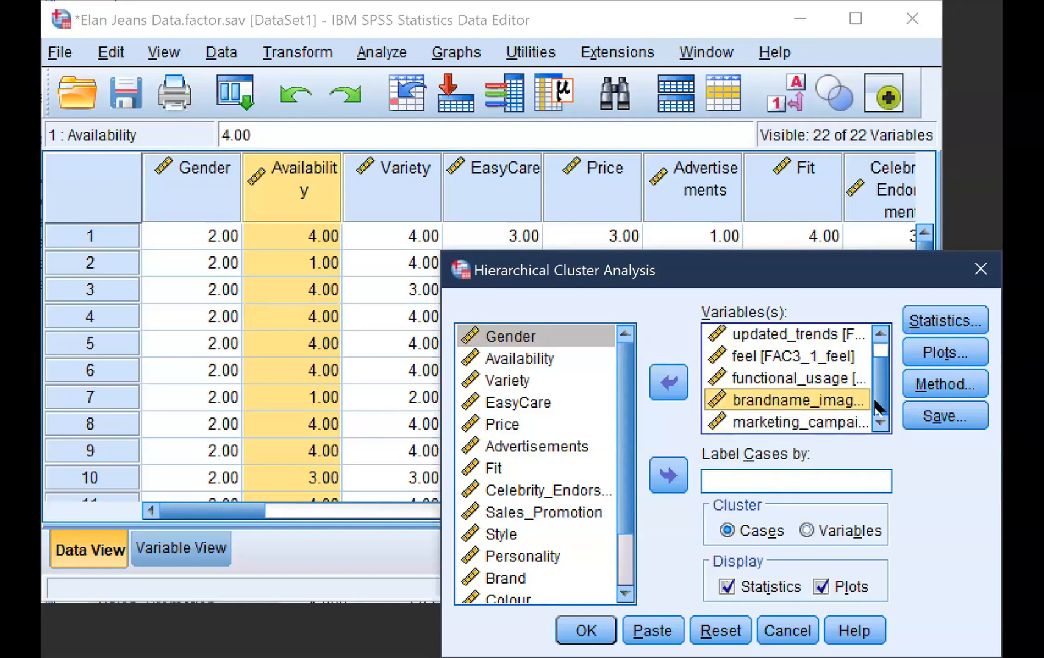
pyautogui.click(788, 423)
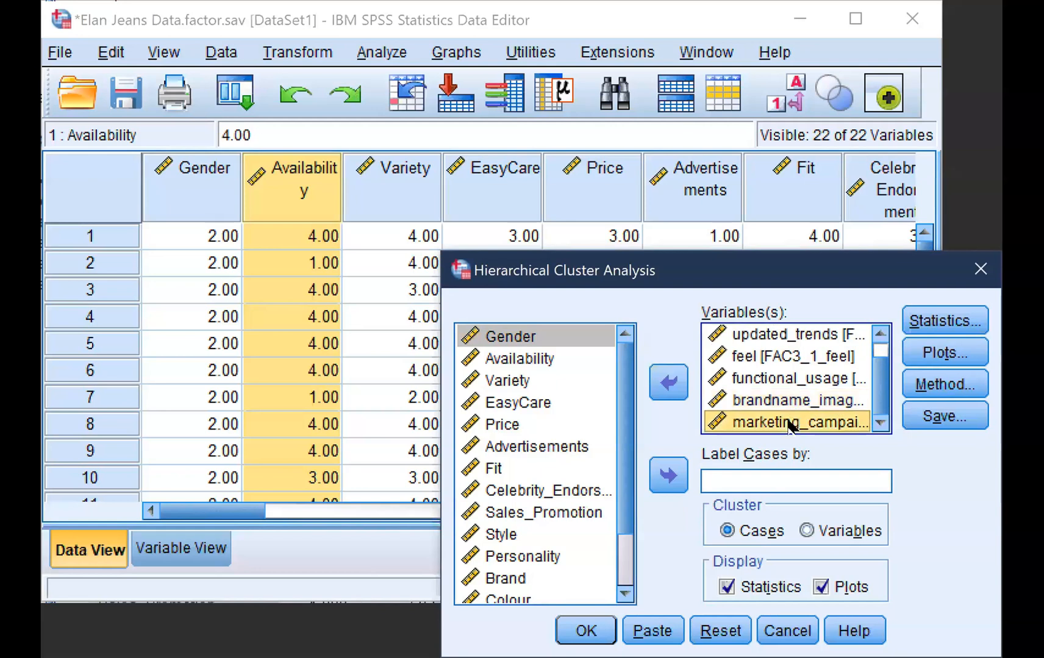
pyautogui.click(773, 400)
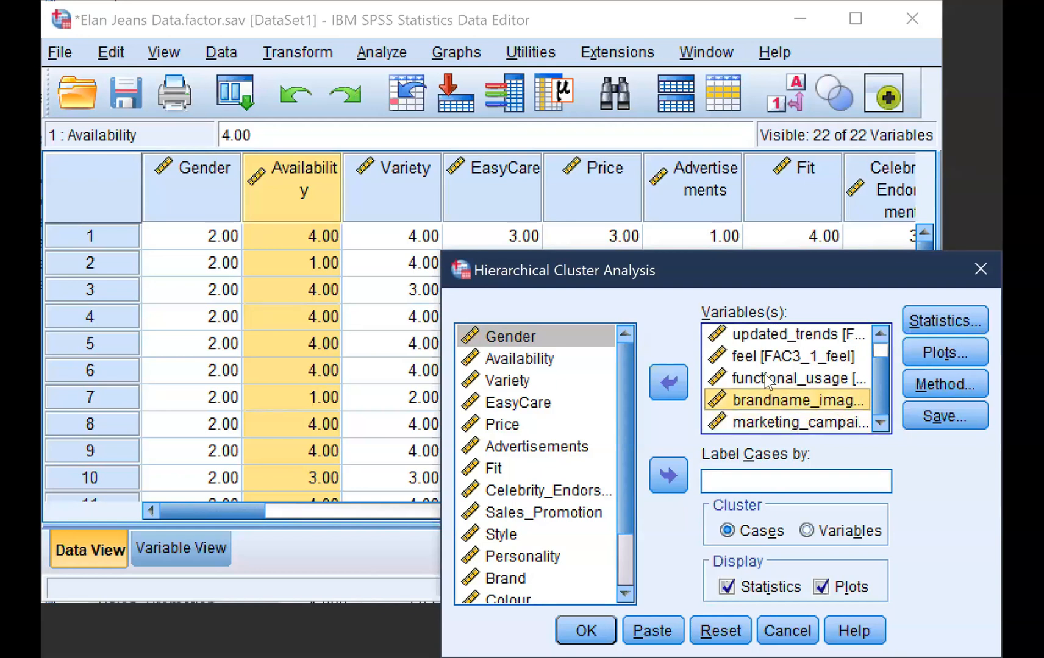
pyautogui.click(767, 381)
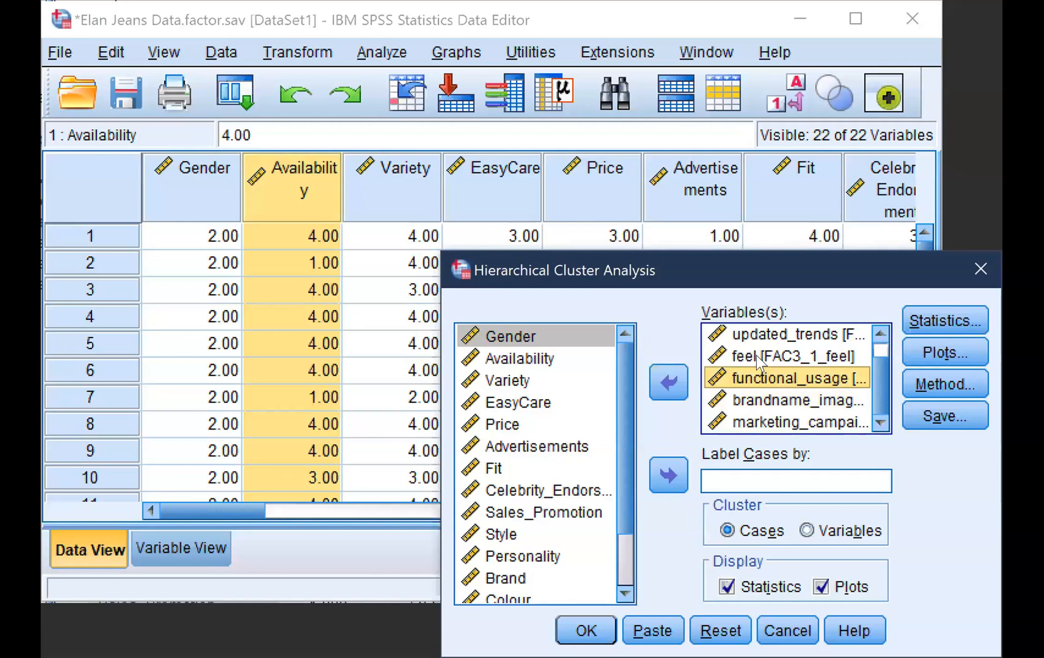
pyautogui.click(756, 356)
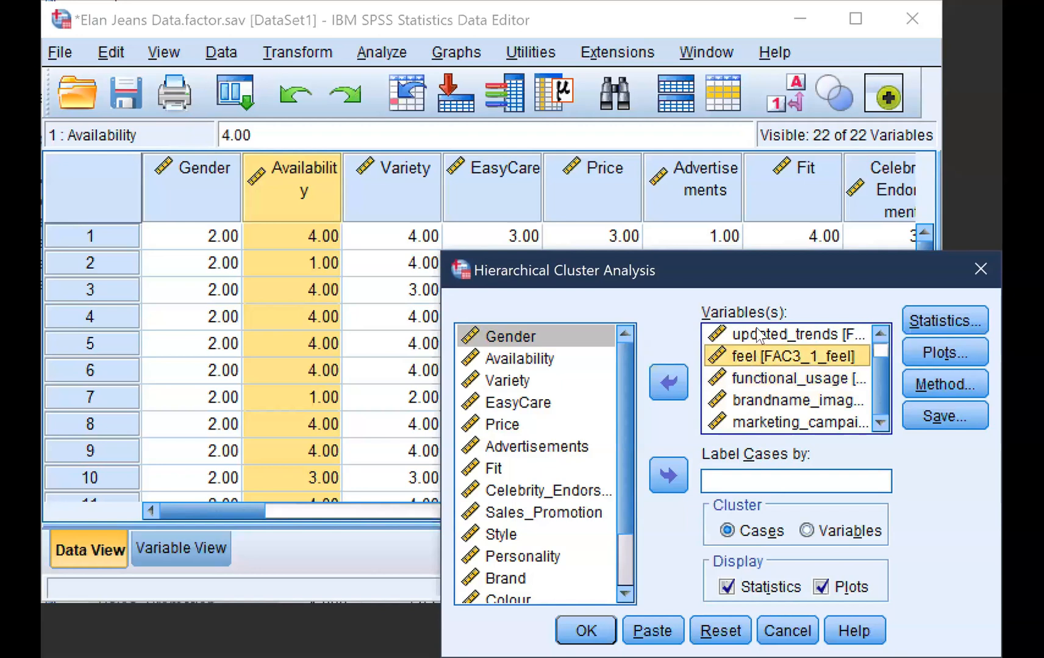
pyautogui.click(758, 335)
pyautogui.moveTo(876, 372); pyautogui.dragTo(873, 355)
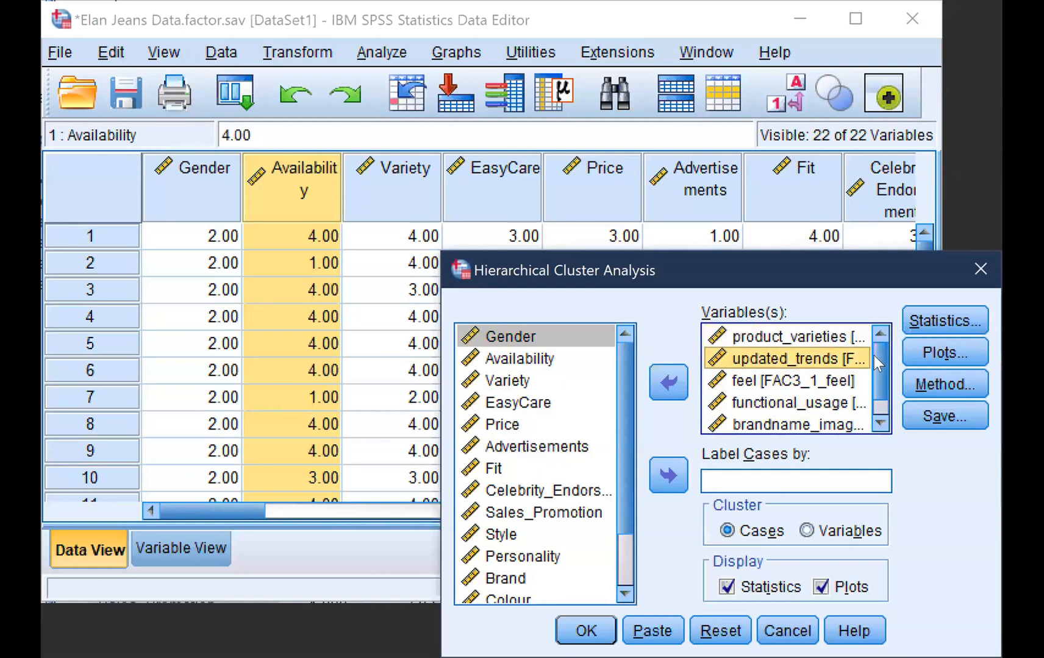
pyautogui.click(812, 335)
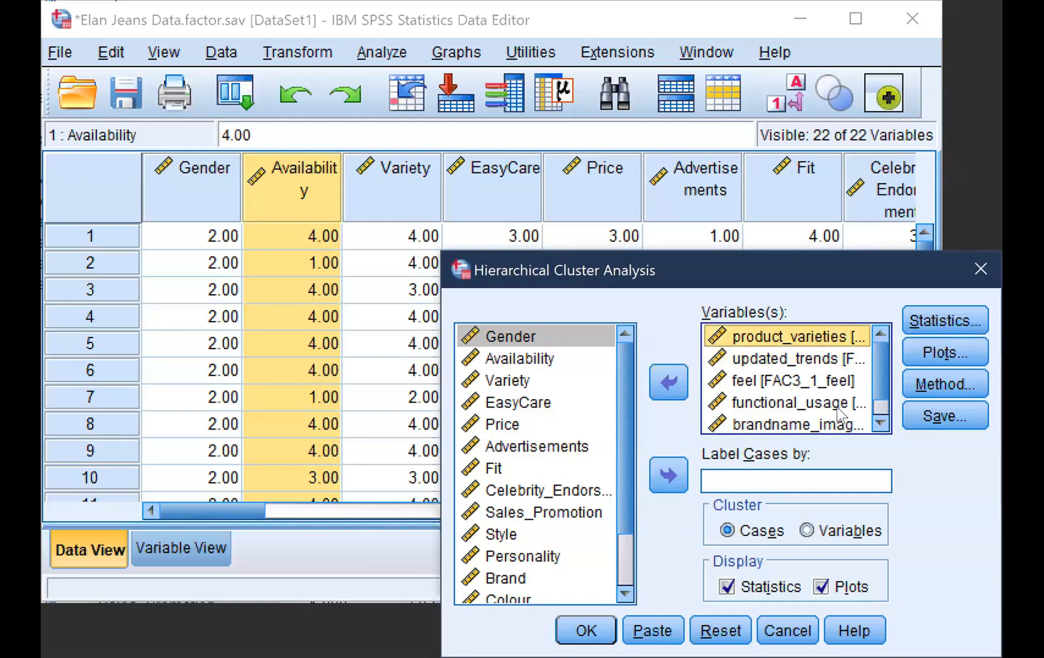
# Turn off plots and request an agglomeration schedule with cluster membership for a range of 2 to 4 clusters
pyautogui.click(822, 587)
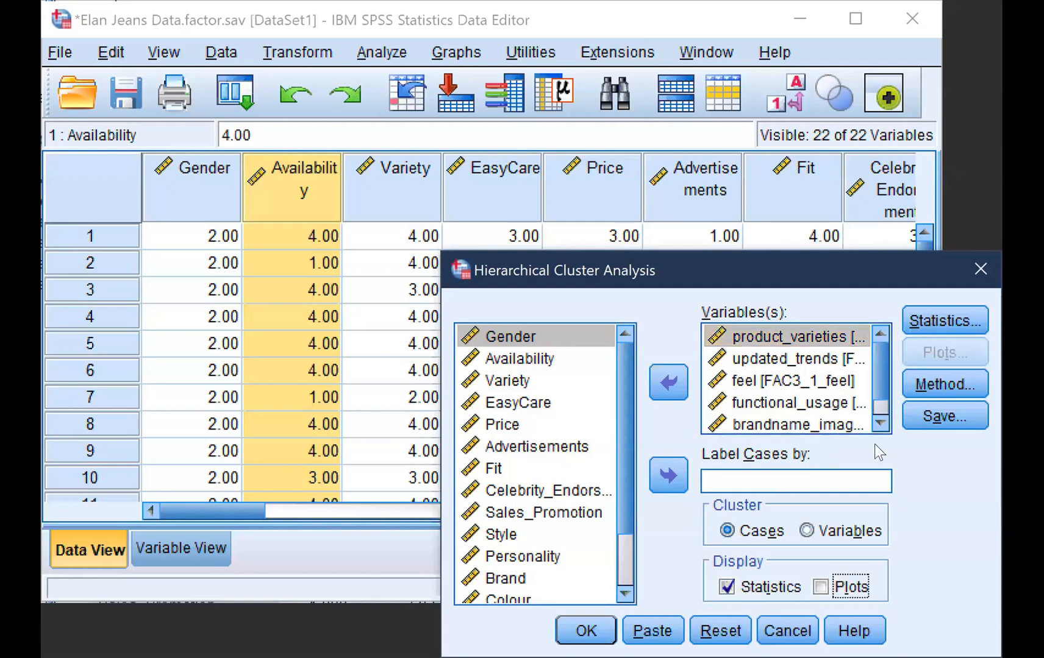
pyautogui.click(921, 324)
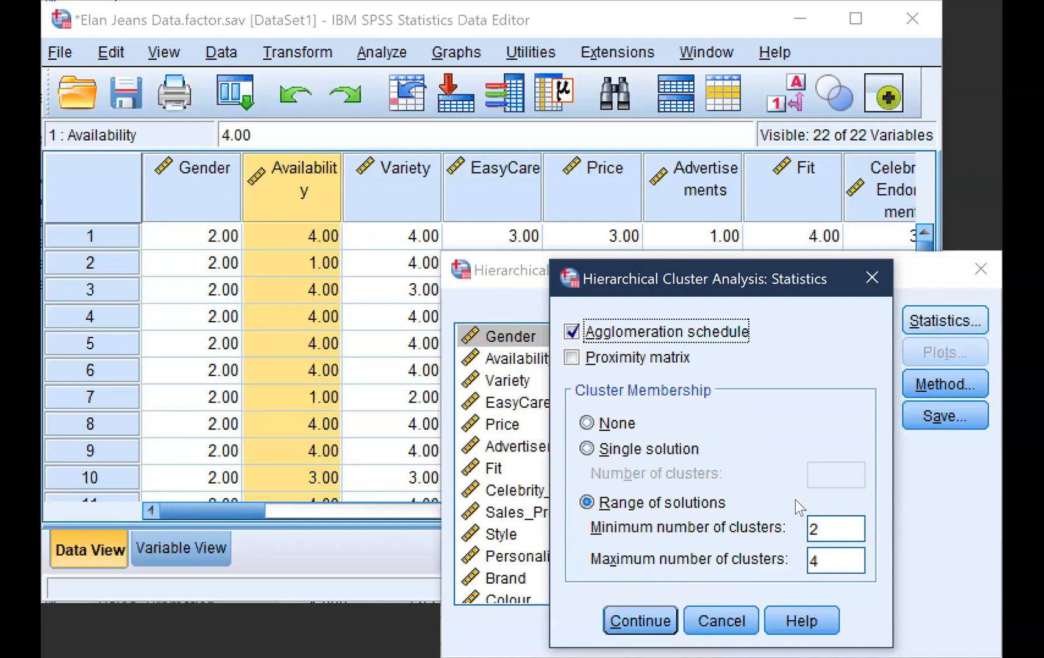
pyautogui.click(636, 623)
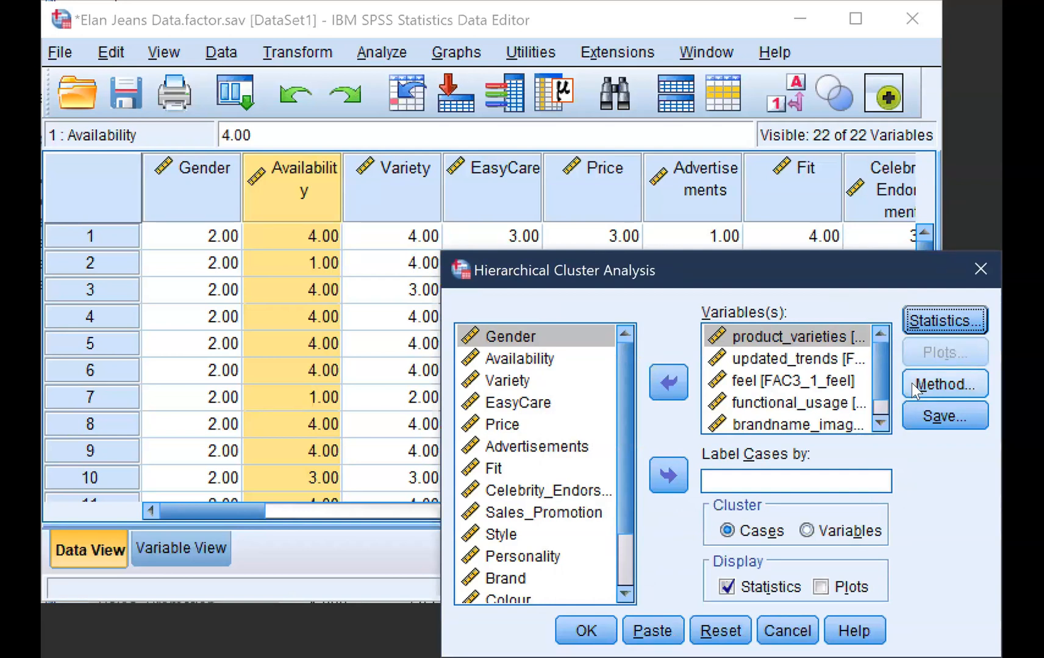
# Choose Ward's method as the cluster method for the hierarchical analysis
pyautogui.click(912, 384)
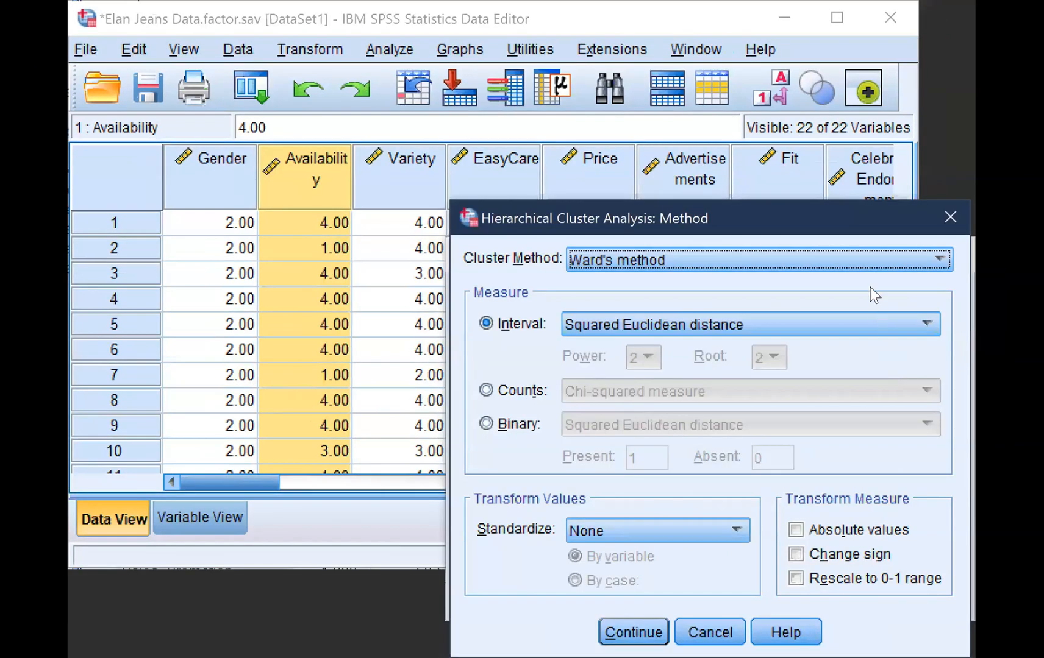
pyautogui.click(853, 264)
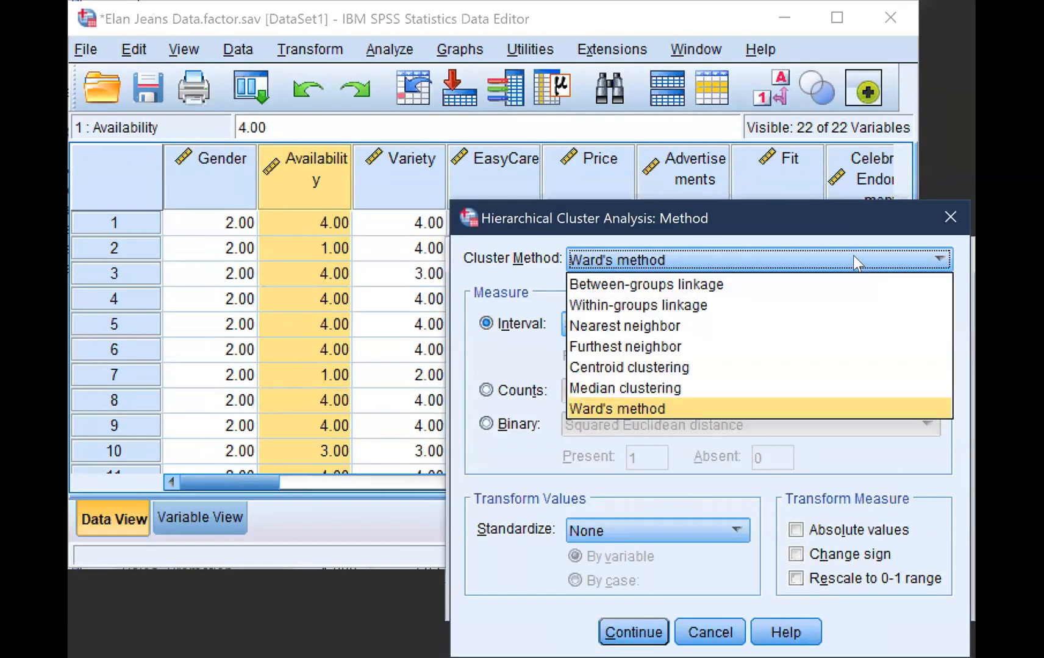
pyautogui.click(800, 408)
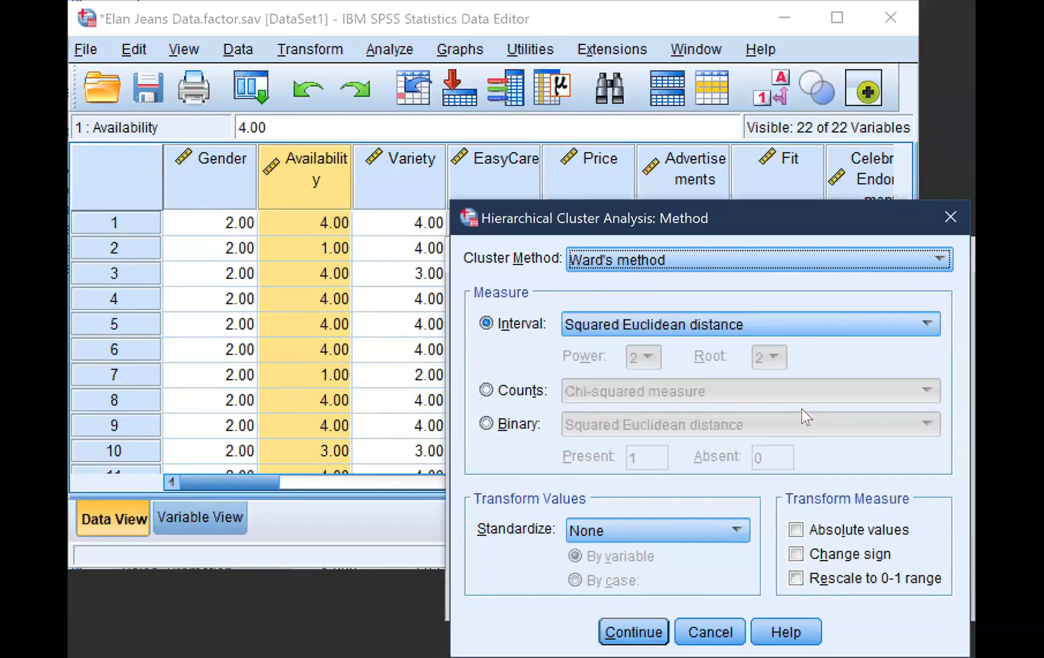
pyautogui.click(790, 253)
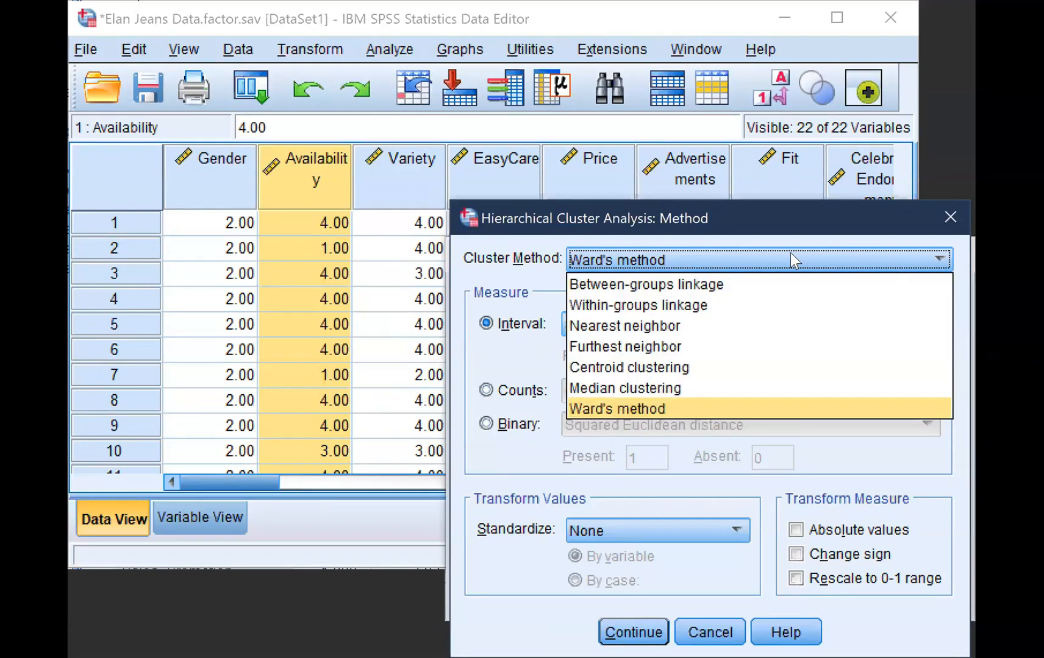
pyautogui.click(751, 408)
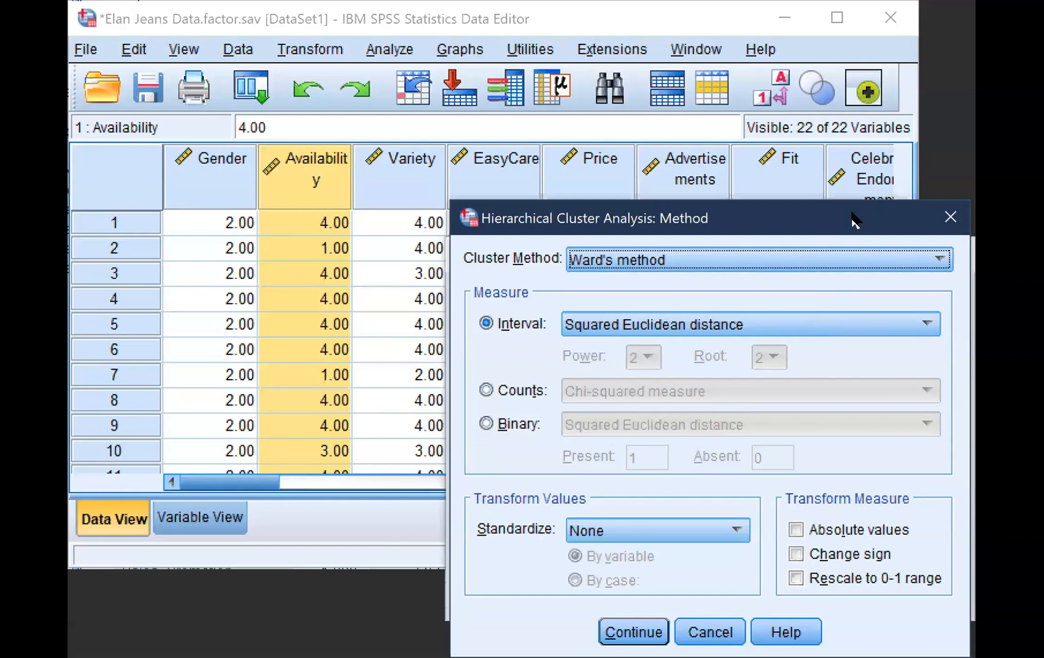
pyautogui.moveTo(854, 220); pyautogui.dragTo(873, 117)
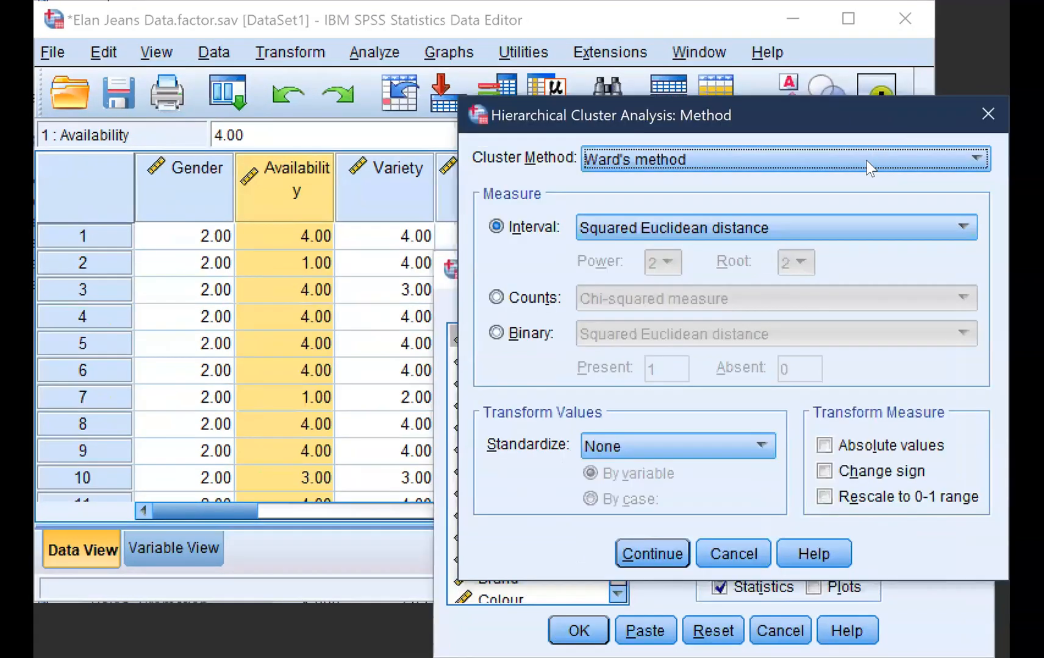
# Set the interval measure to squared Euclidean distance and accept the method settings
pyautogui.click(859, 232)
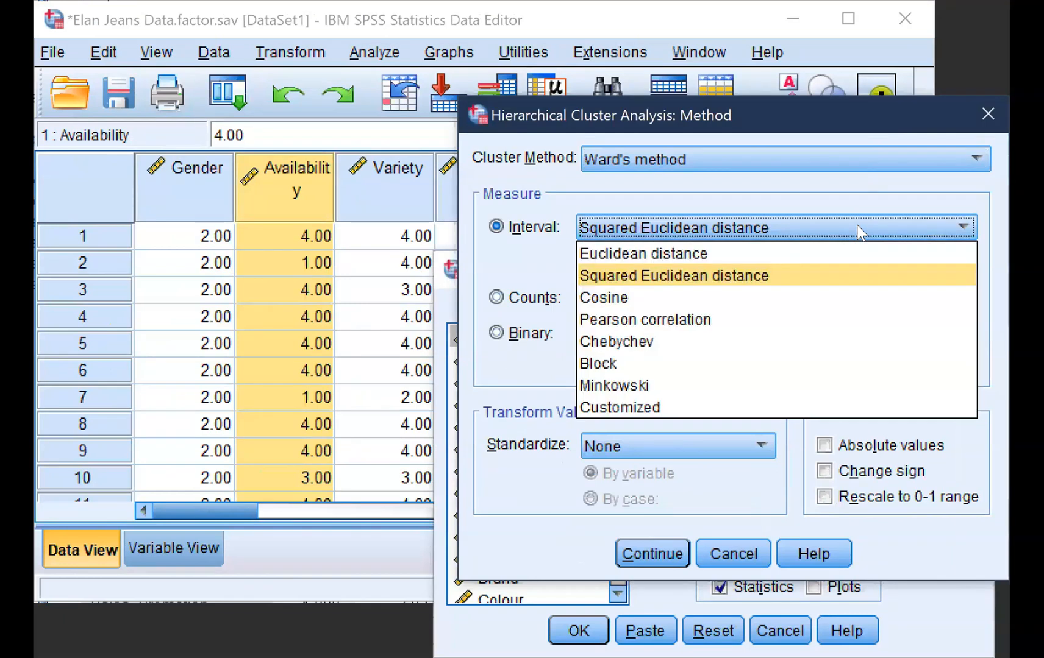
pyautogui.click(857, 276)
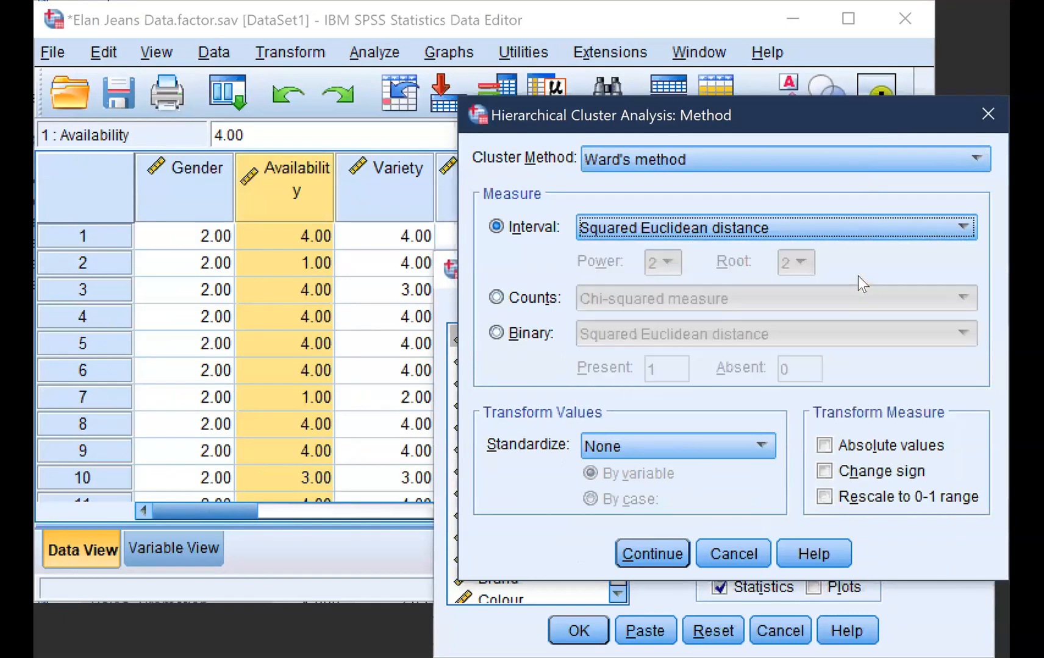
pyautogui.click(895, 227)
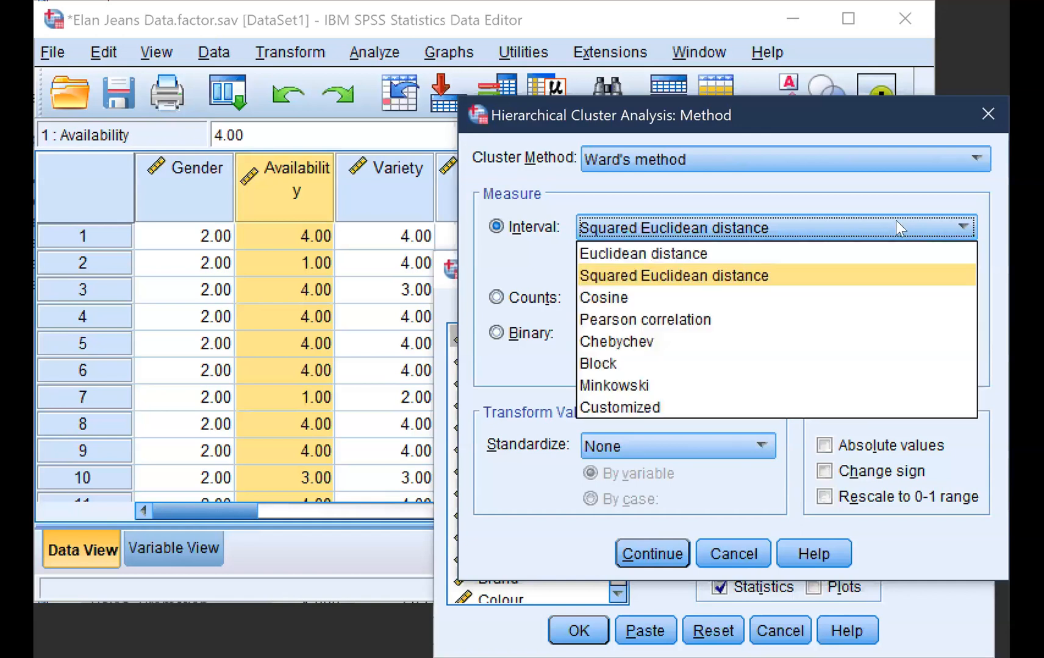
pyautogui.click(883, 278)
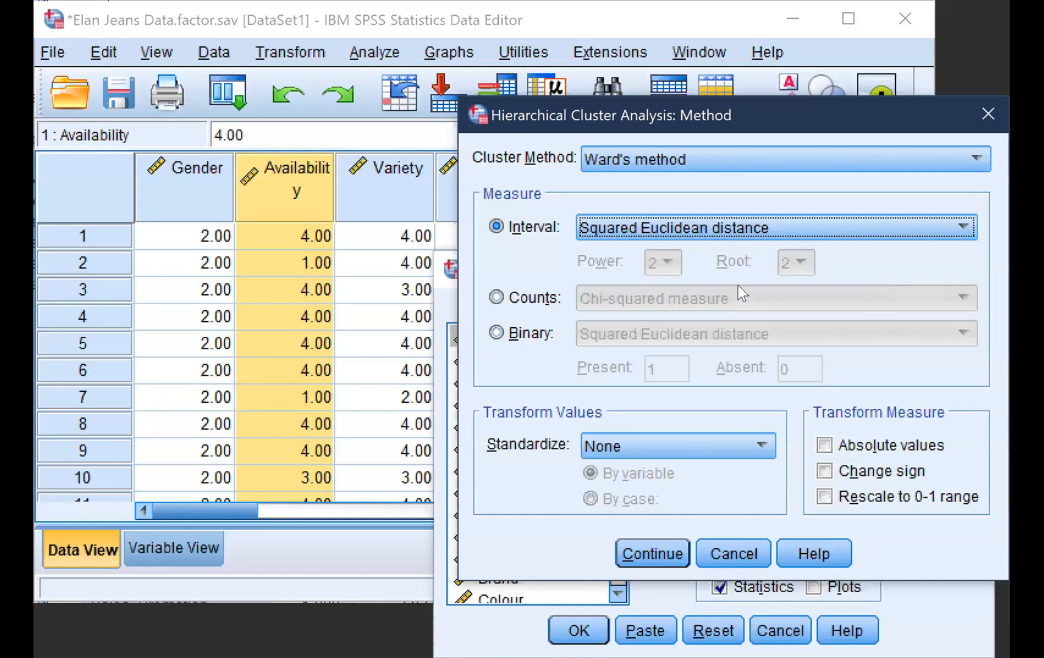
pyautogui.click(652, 555)
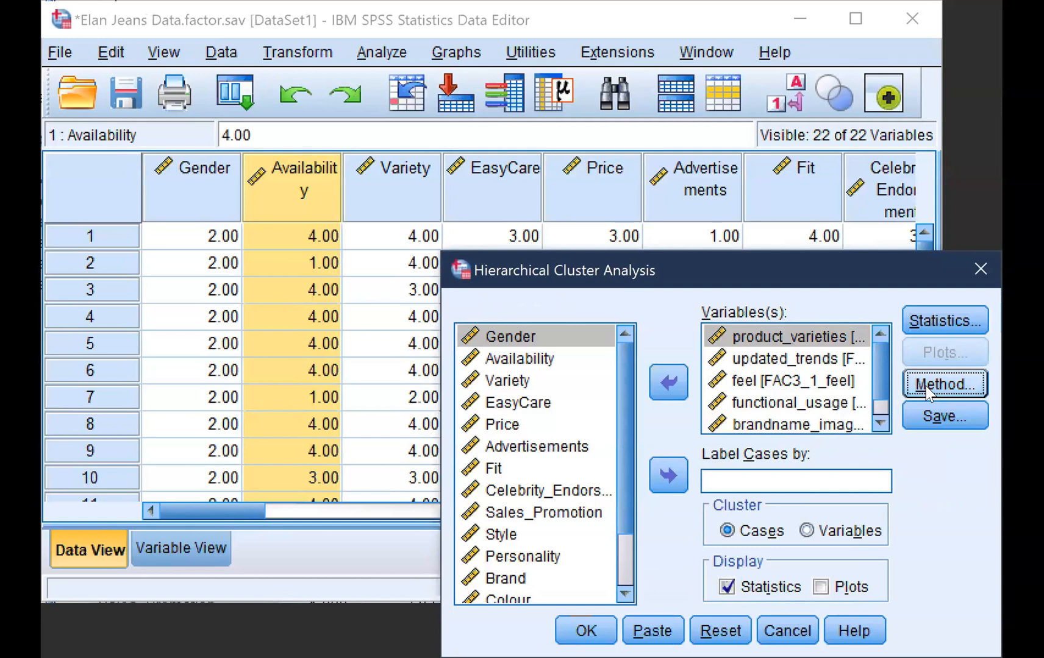
# Save cluster memberships for a range of 2 to 4 clusters and run the hierarchical cluster analysis
pyautogui.click(931, 412)
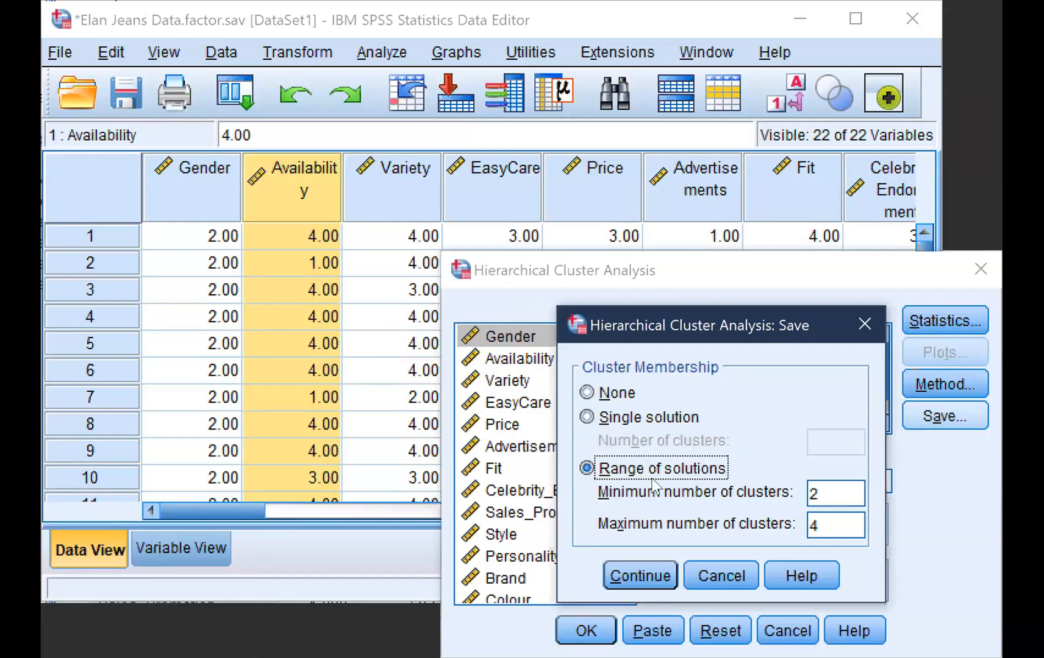
pyautogui.click(628, 578)
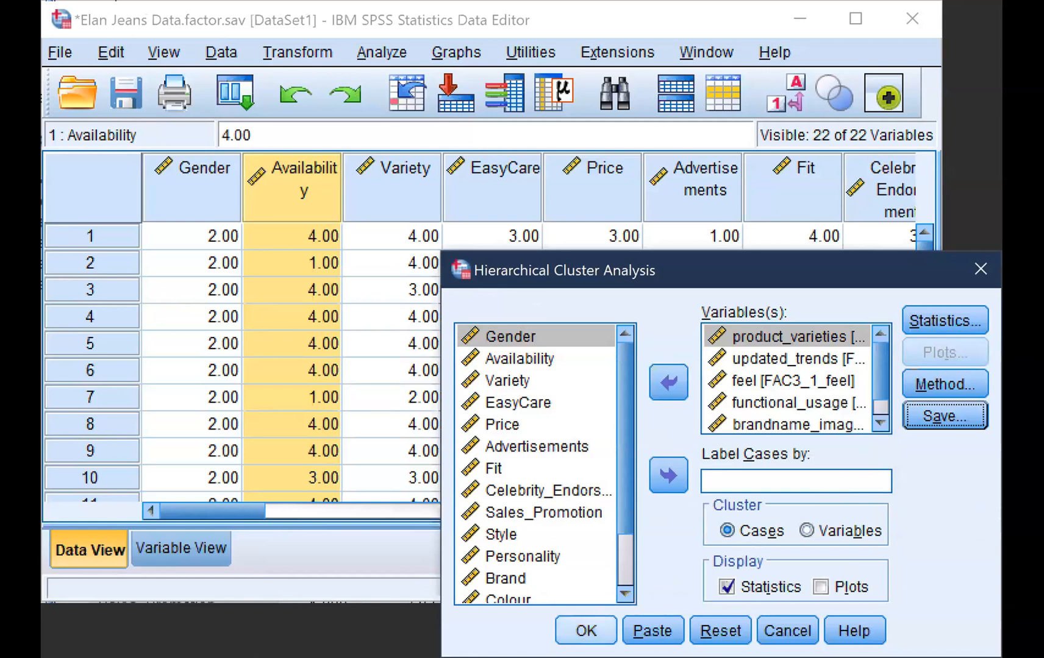
pyautogui.click(586, 631)
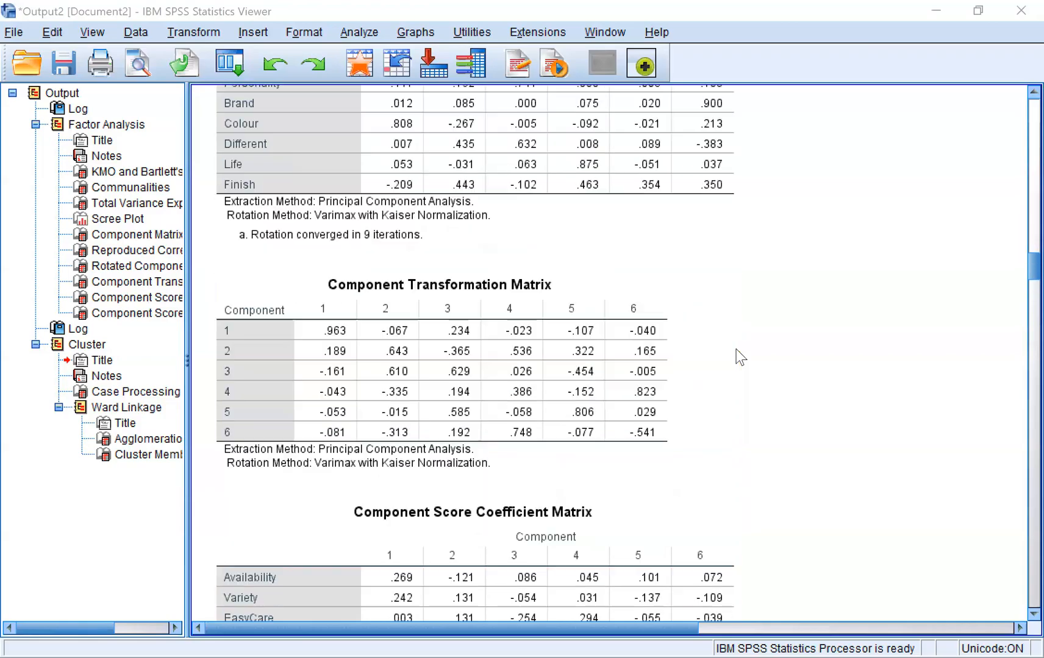
# Review the output from the factor analysis tables through the Ward linkage agglomeration schedule to the cluster membership table
pyautogui.scroll(20, 737, 355)
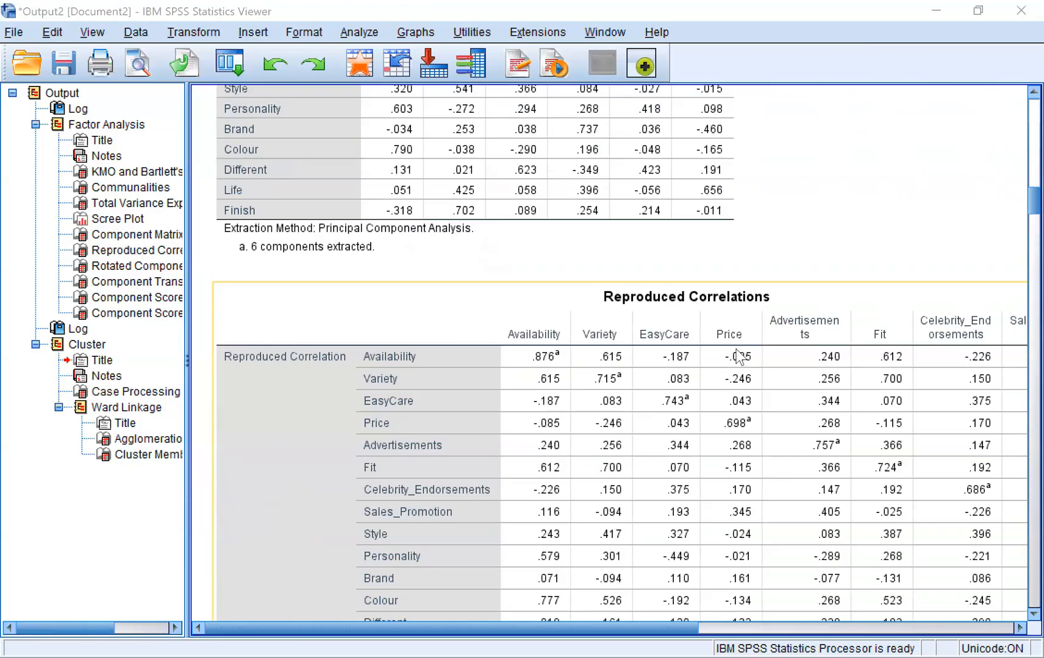
pyautogui.scroll(5, 740, 357)
pyautogui.scroll(-20, 740, 357)
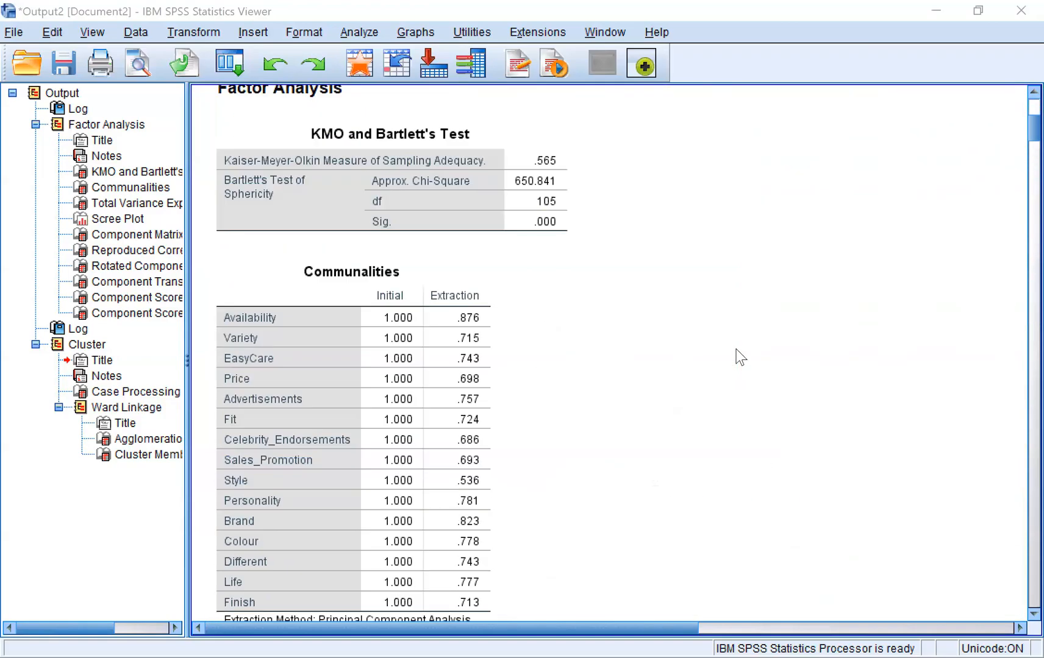
pyautogui.scroll(-20, 740, 356)
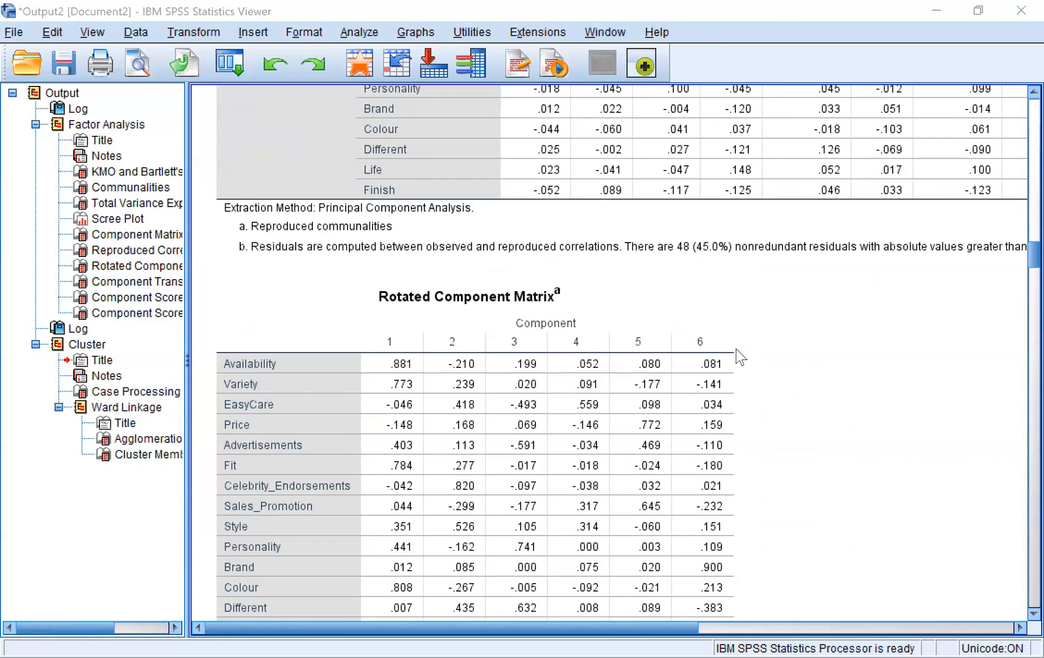
pyautogui.scroll(-20, 739, 357)
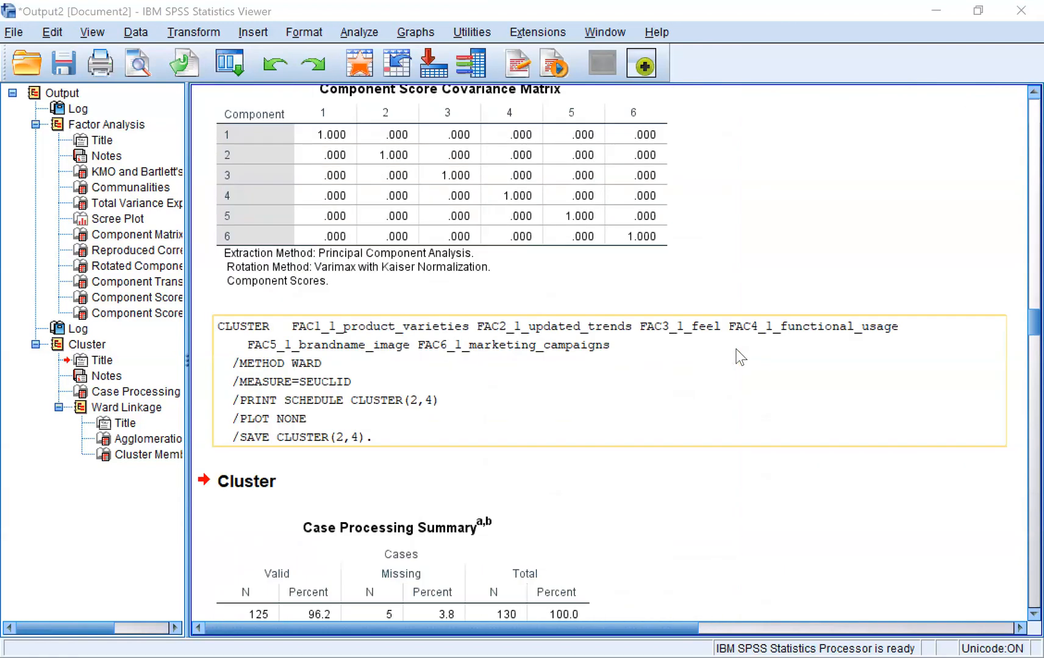
pyautogui.scroll(-20, 741, 357)
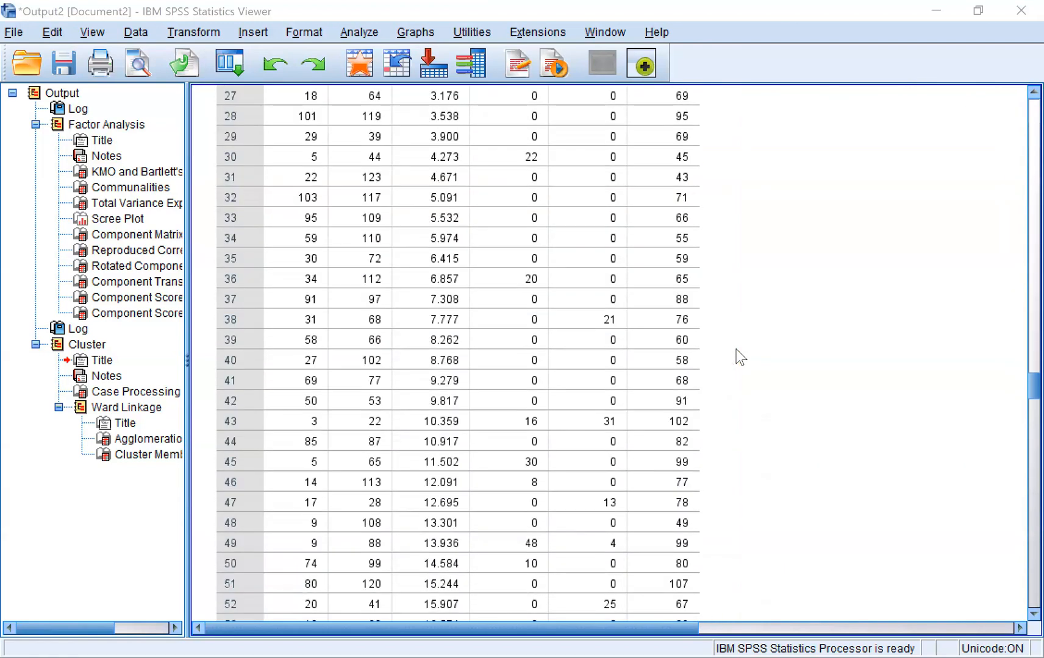
pyautogui.scroll(-20, 740, 357)
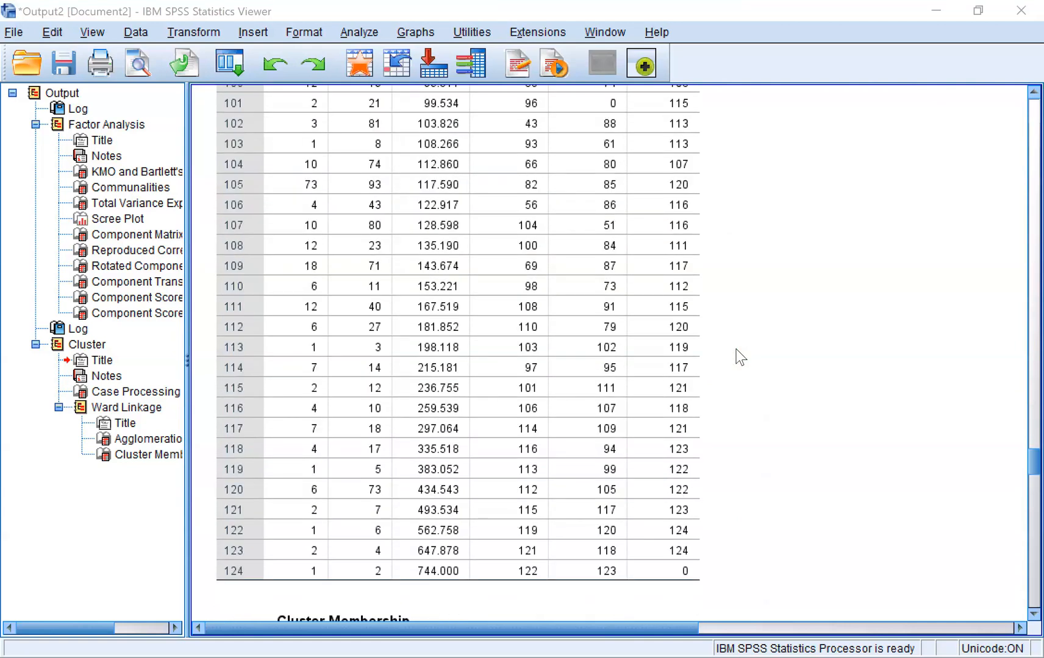
pyautogui.scroll(-14, 740, 357)
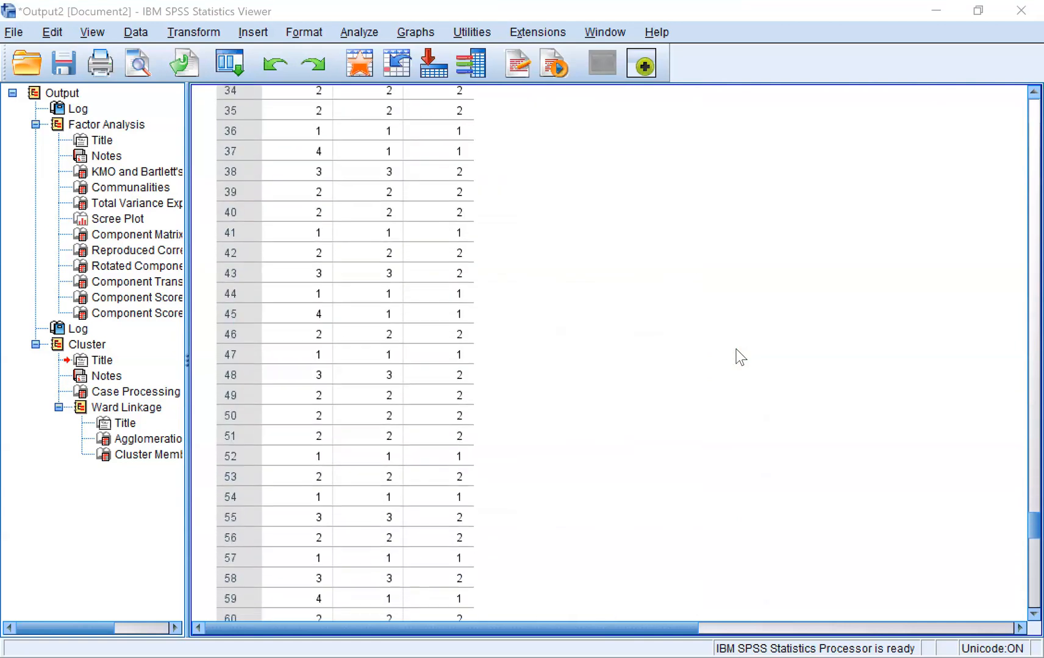
pyautogui.scroll(-9, 740, 356)
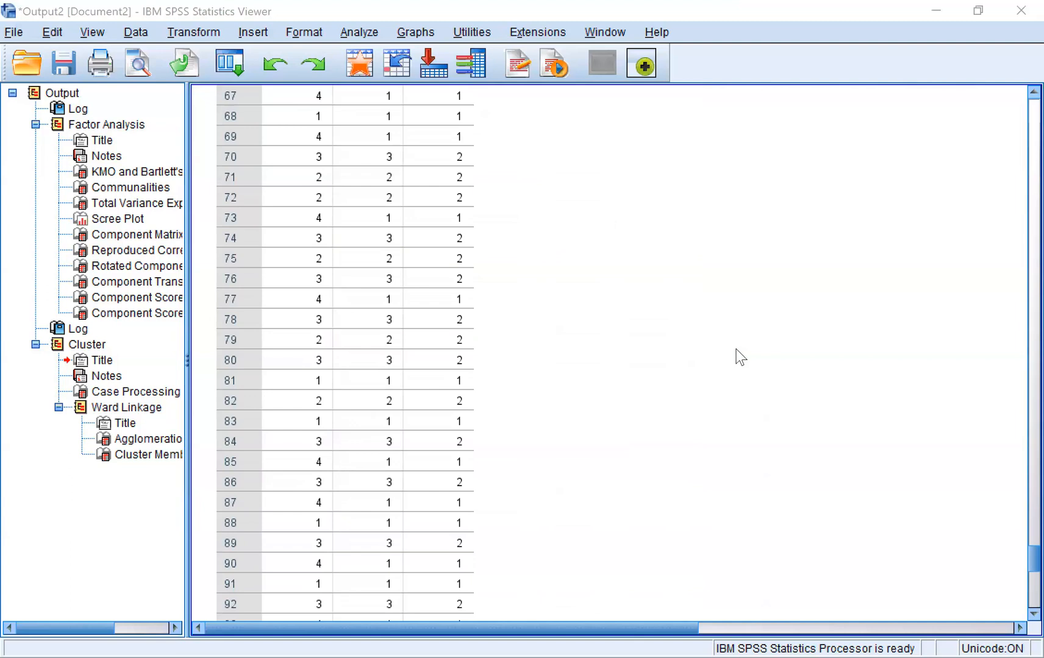
pyautogui.scroll(-3, 740, 357)
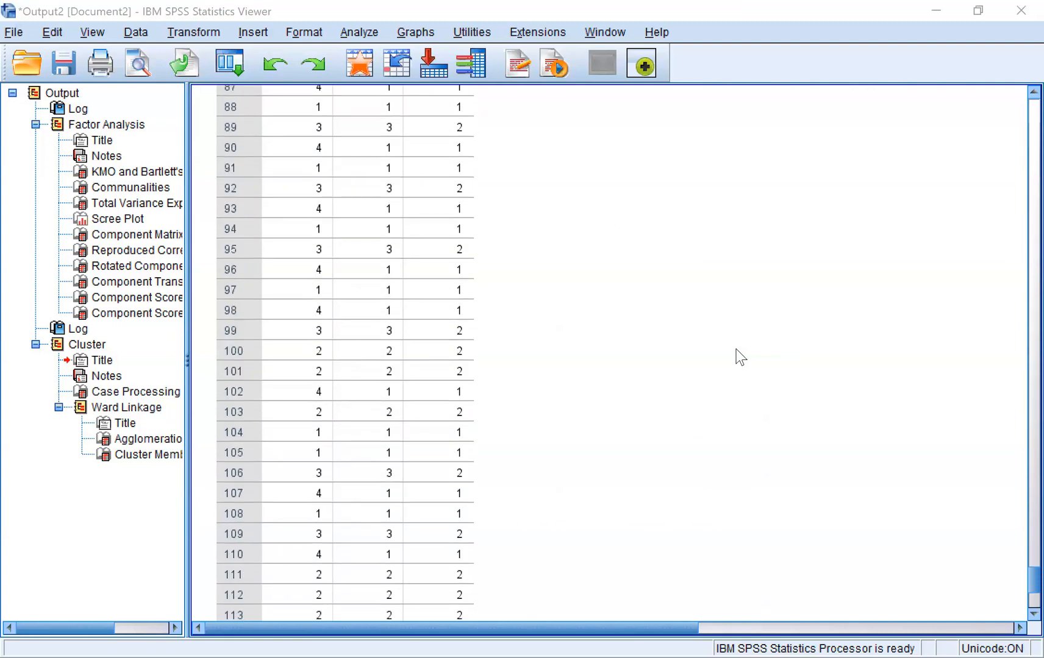
pyautogui.scroll(-5, 741, 357)
pyautogui.scroll(20, 740, 357)
pyautogui.scroll(20, 740, 357)
pyautogui.scroll(20, 740, 357)
pyautogui.scroll(-14, 740, 357)
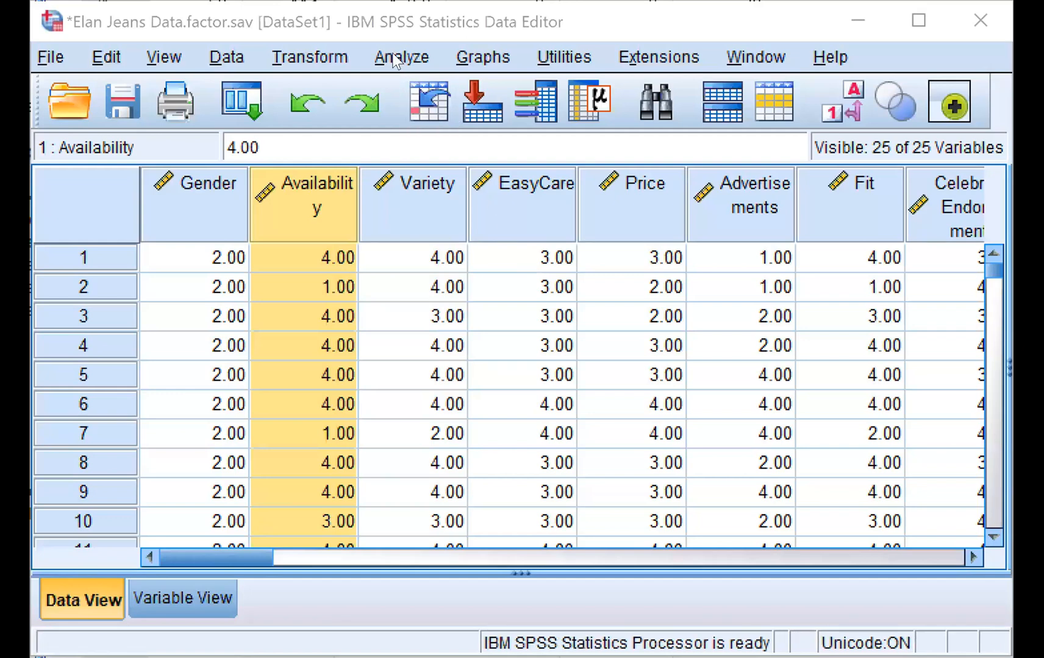
# Reopen the hierarchical cluster analysis setup and check its statistics, Ward's method settings and list of factor-score variables
pyautogui.click(395, 61)
pyautogui.moveTo(531, 314)
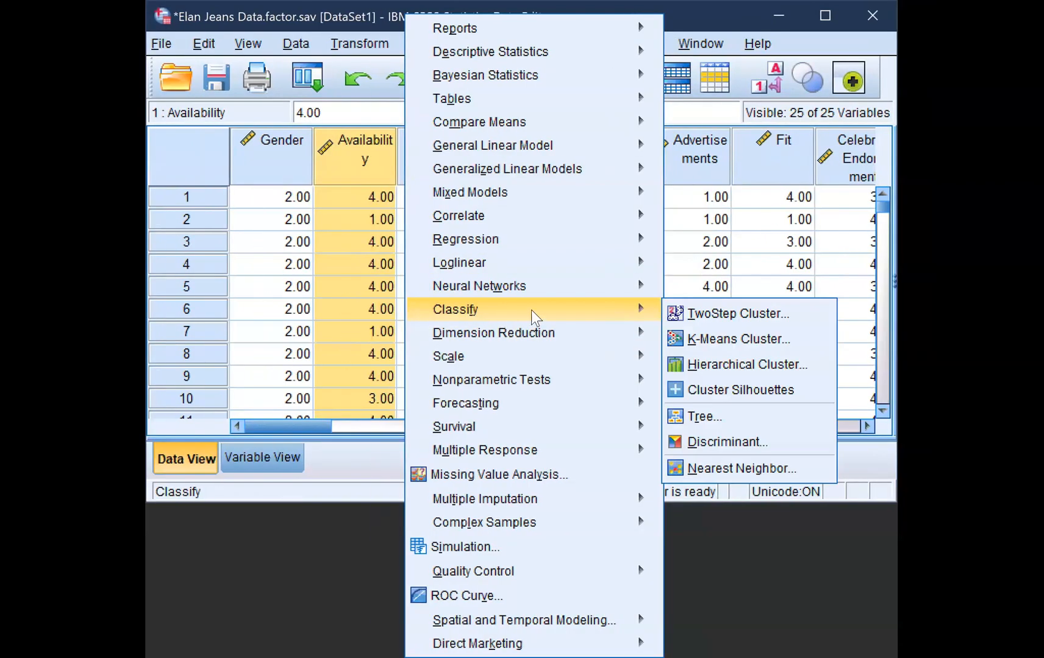
pyautogui.click(725, 364)
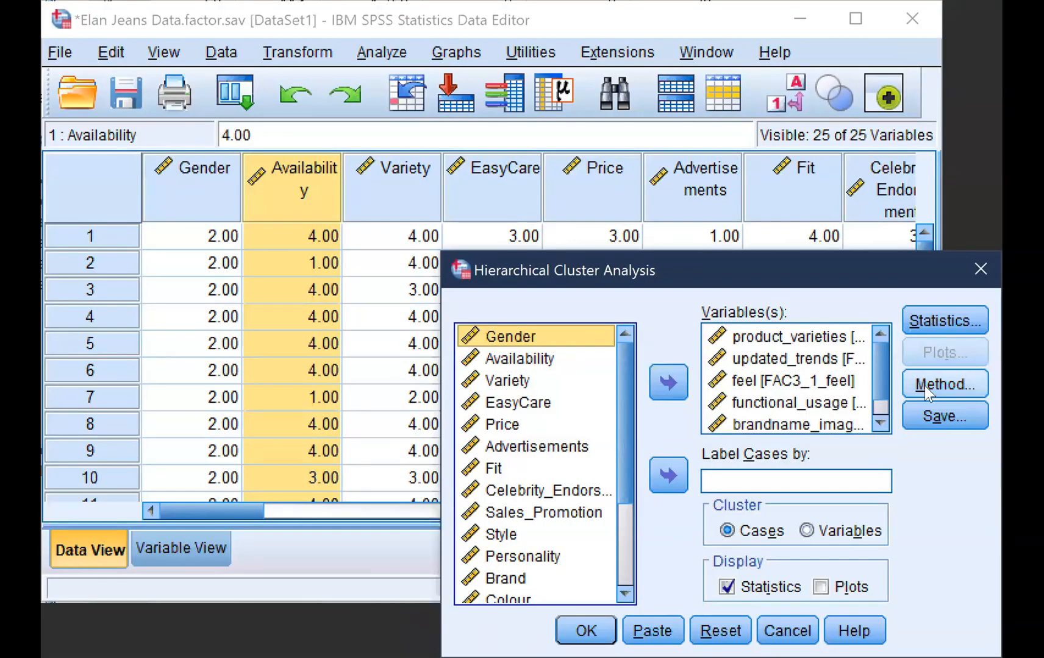
pyautogui.click(926, 317)
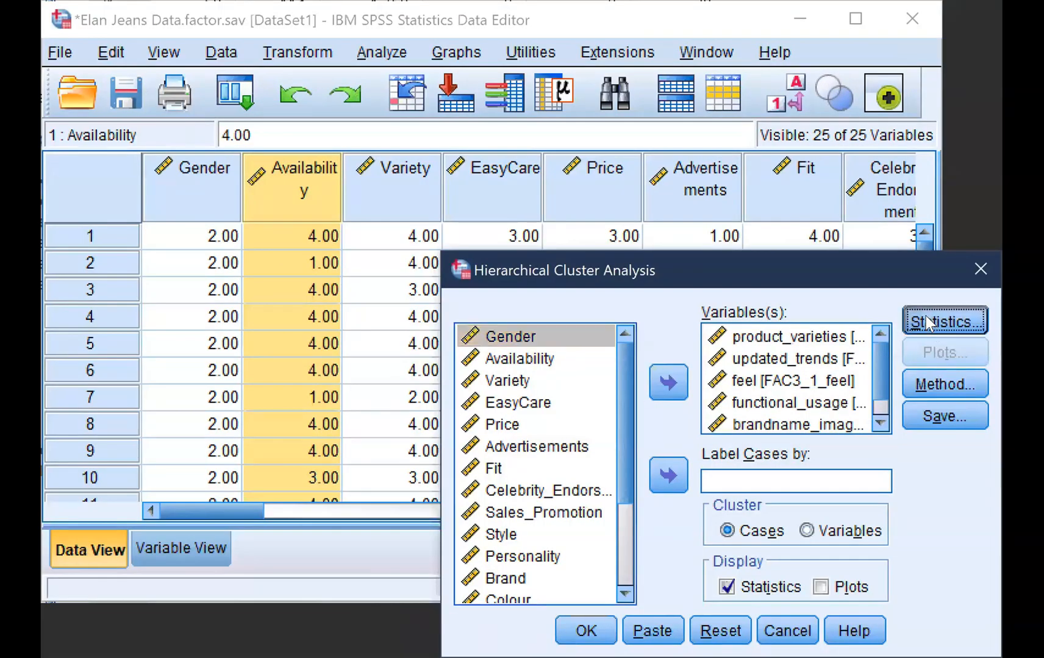
pyautogui.click(639, 622)
pyautogui.click(925, 388)
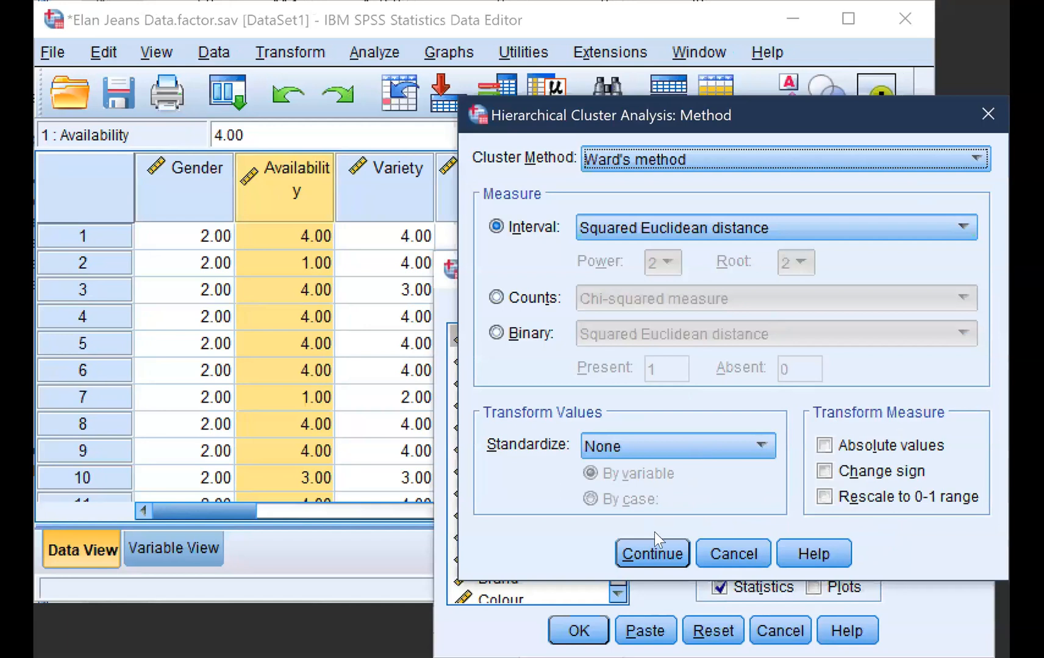
pyautogui.click(650, 555)
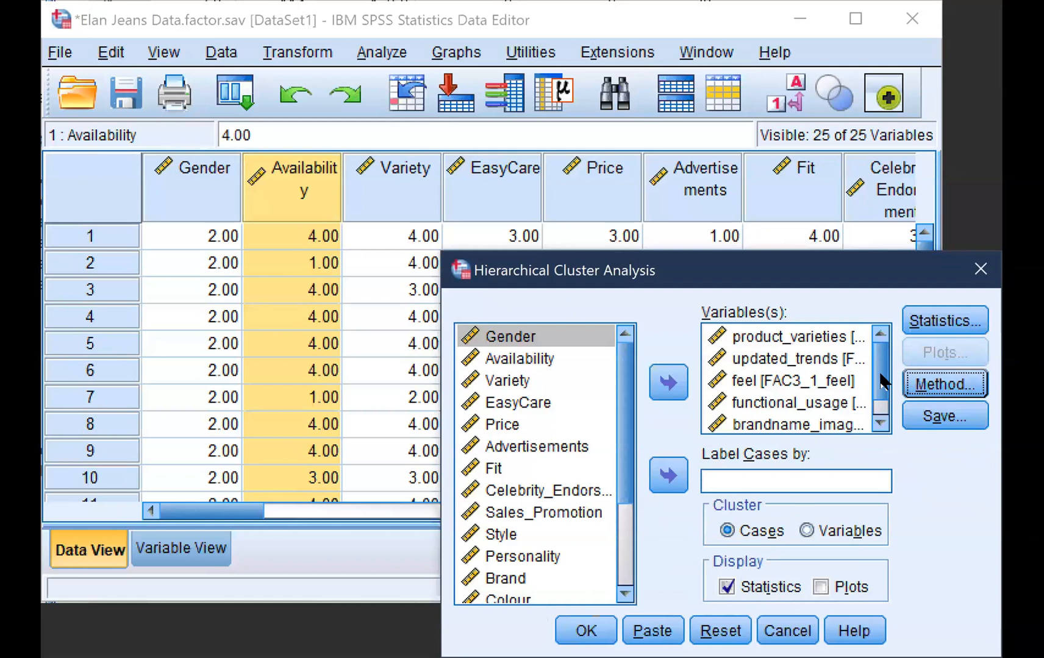
pyautogui.click(880, 422)
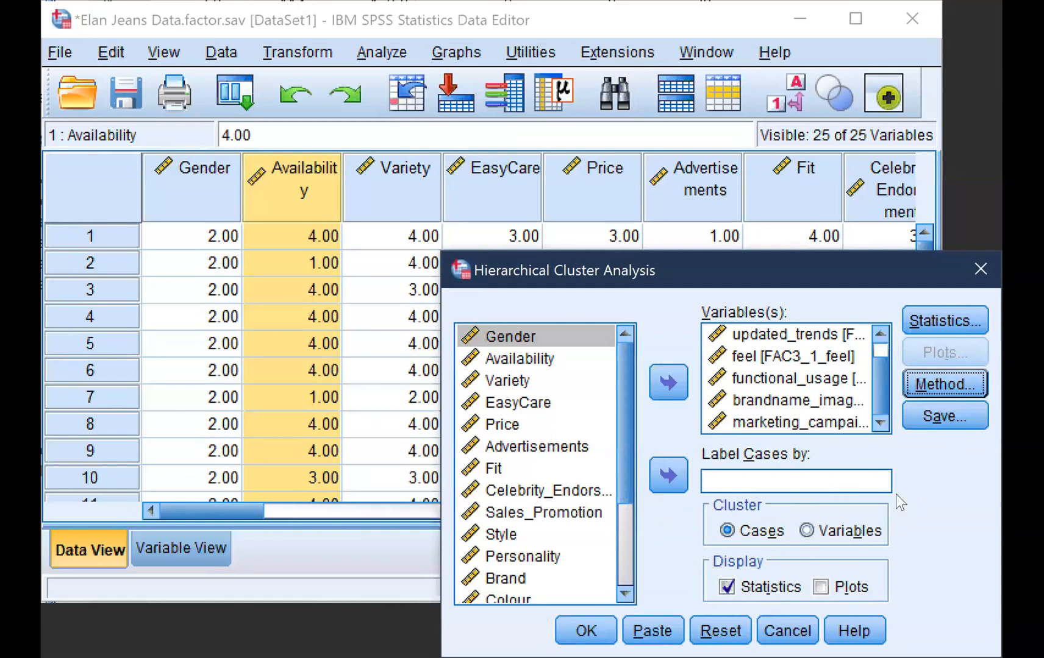
# Enable plots with a dendrogram and a vertical icicle plot for all clusters, and run the hierarchical cluster analysis
pyautogui.click(821, 587)
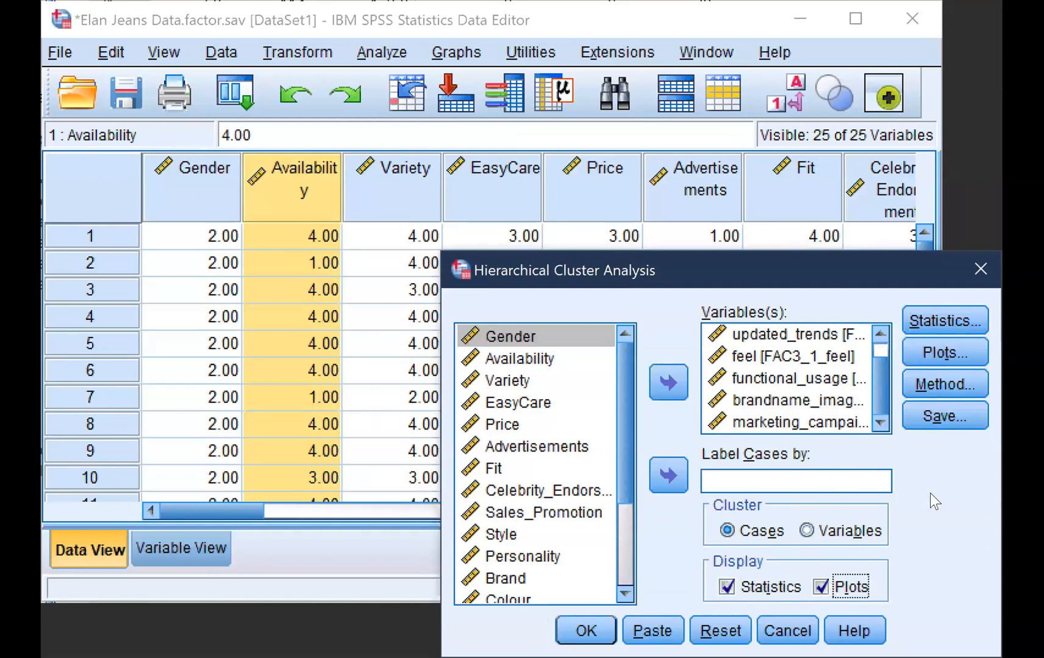
pyautogui.click(949, 386)
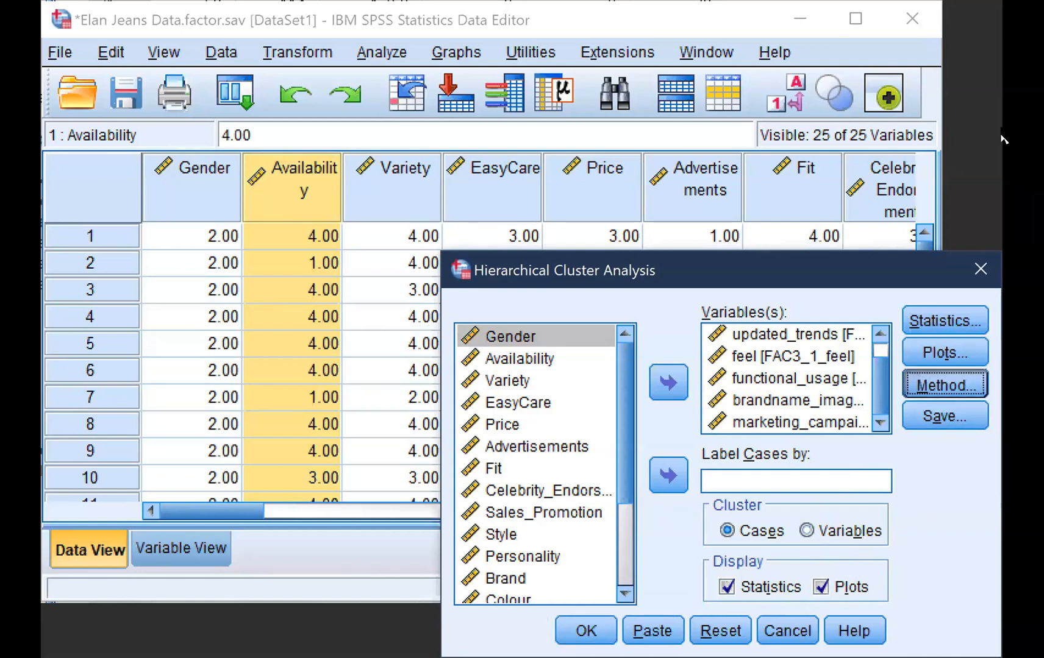
pyautogui.click(993, 117)
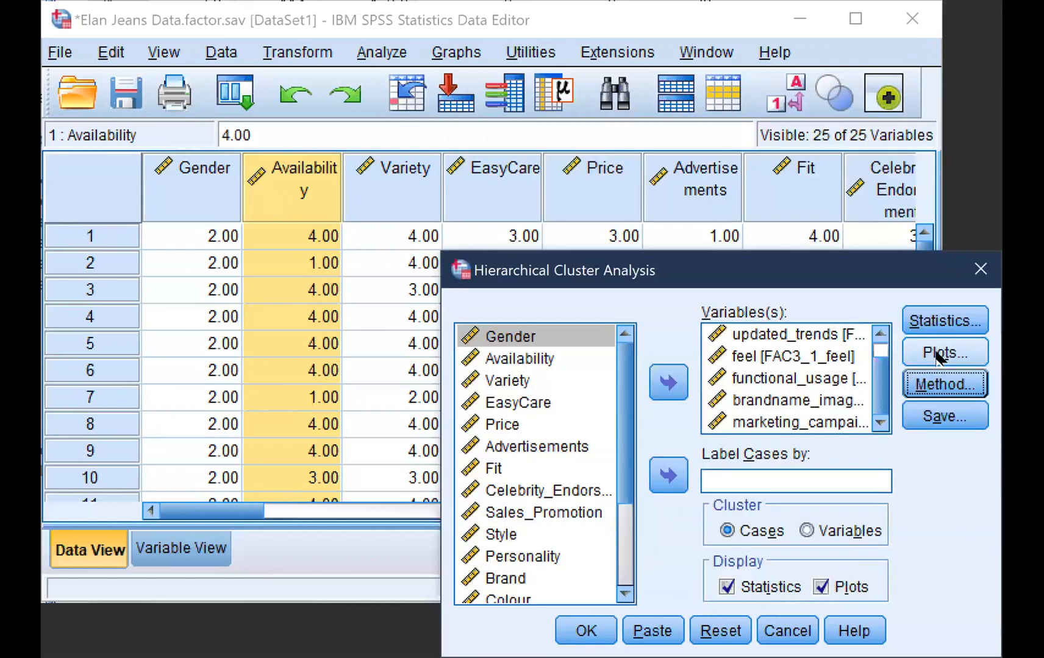
pyautogui.click(931, 355)
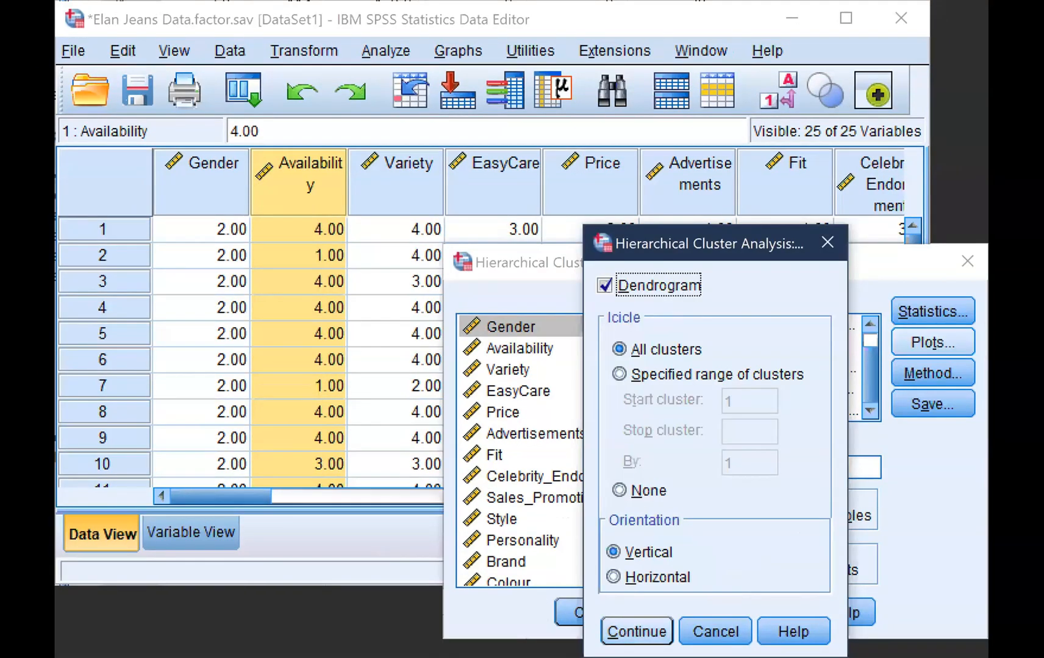
pyautogui.click(637, 632)
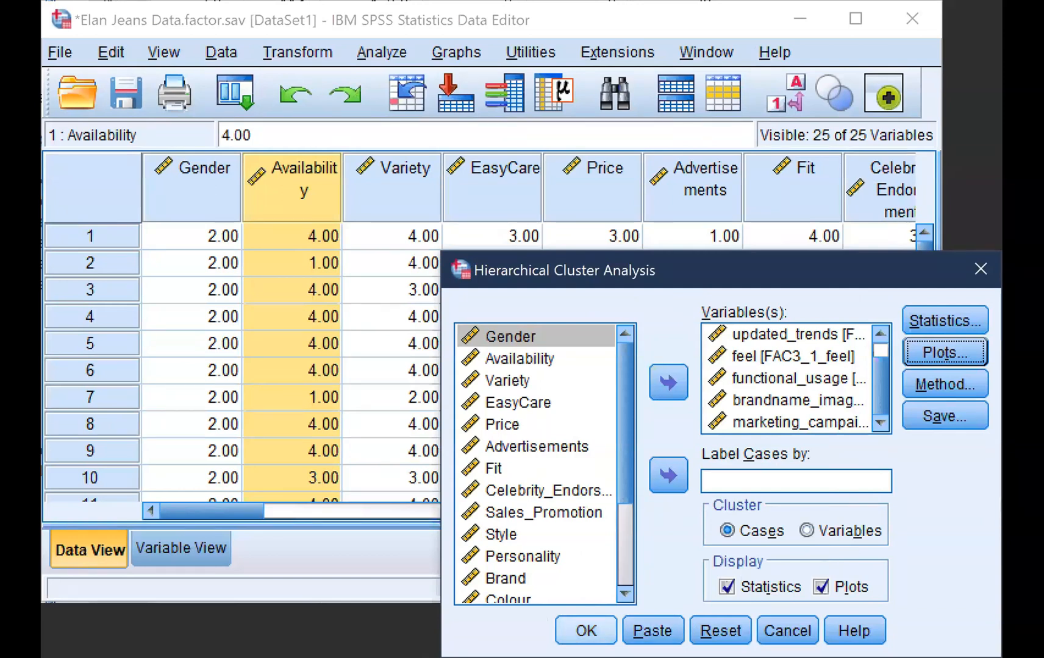
pyautogui.click(585, 631)
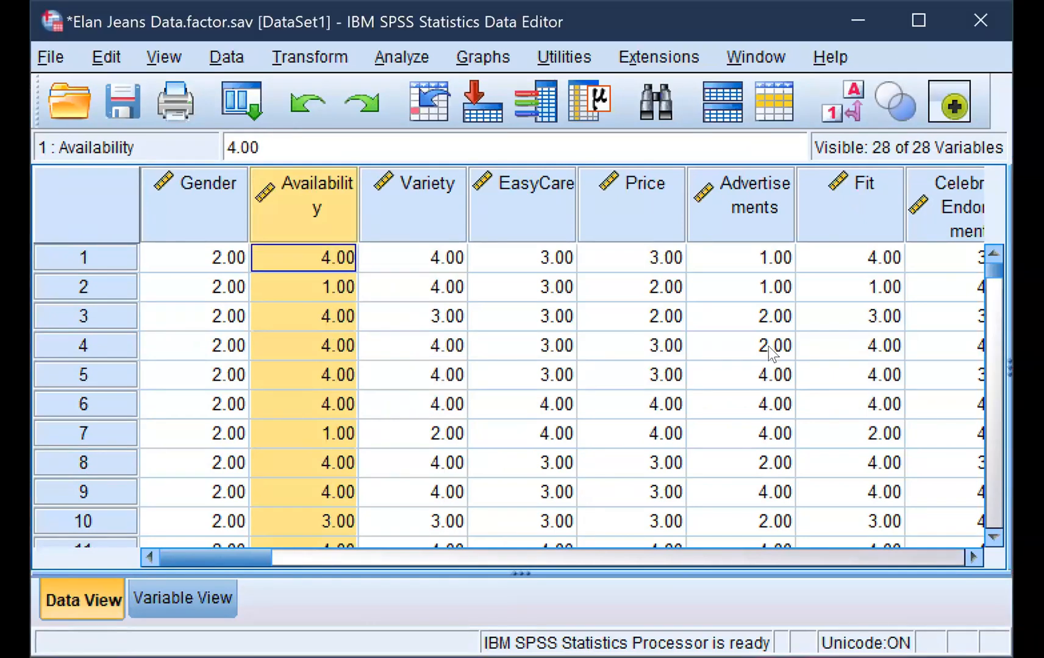
pyautogui.click(400, 61)
pyautogui.click(354, 56)
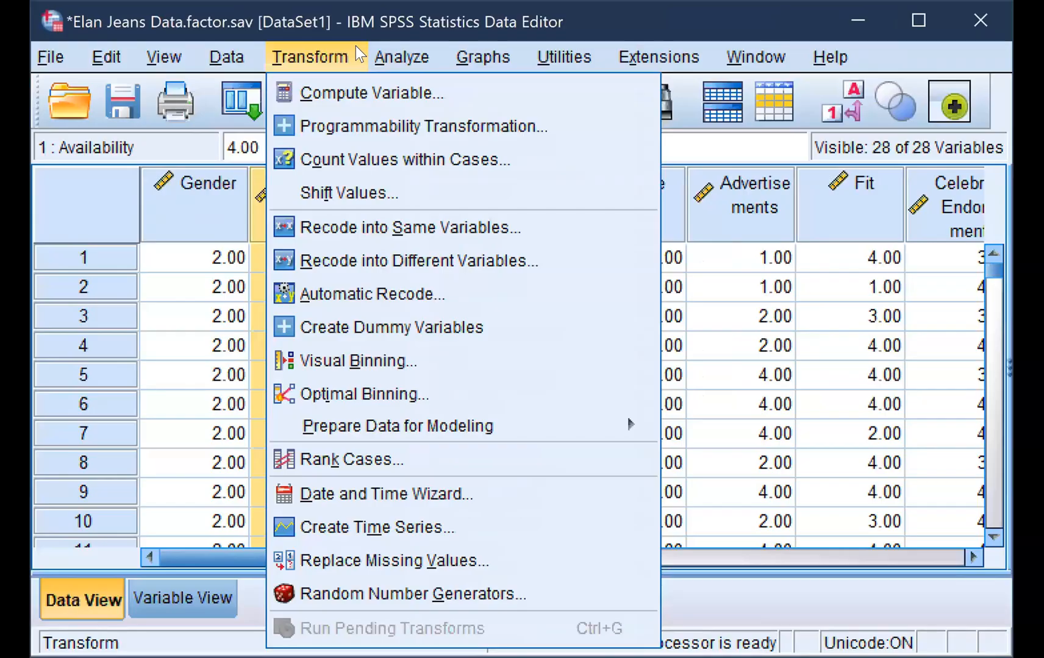
pyautogui.click(397, 60)
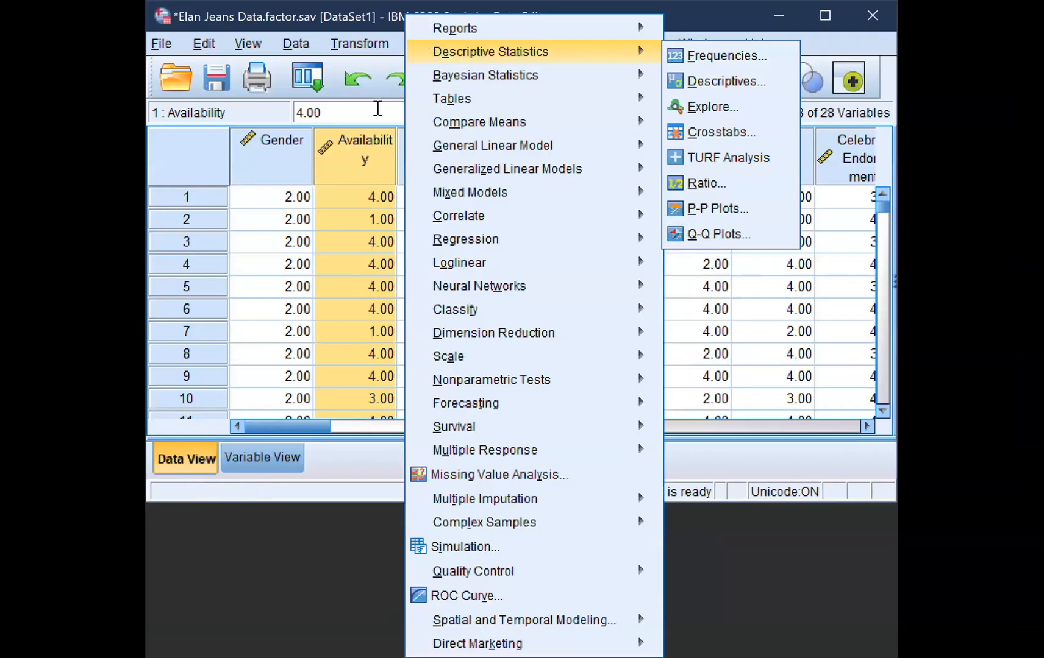
pyautogui.click(377, 109)
pyautogui.click(385, 48)
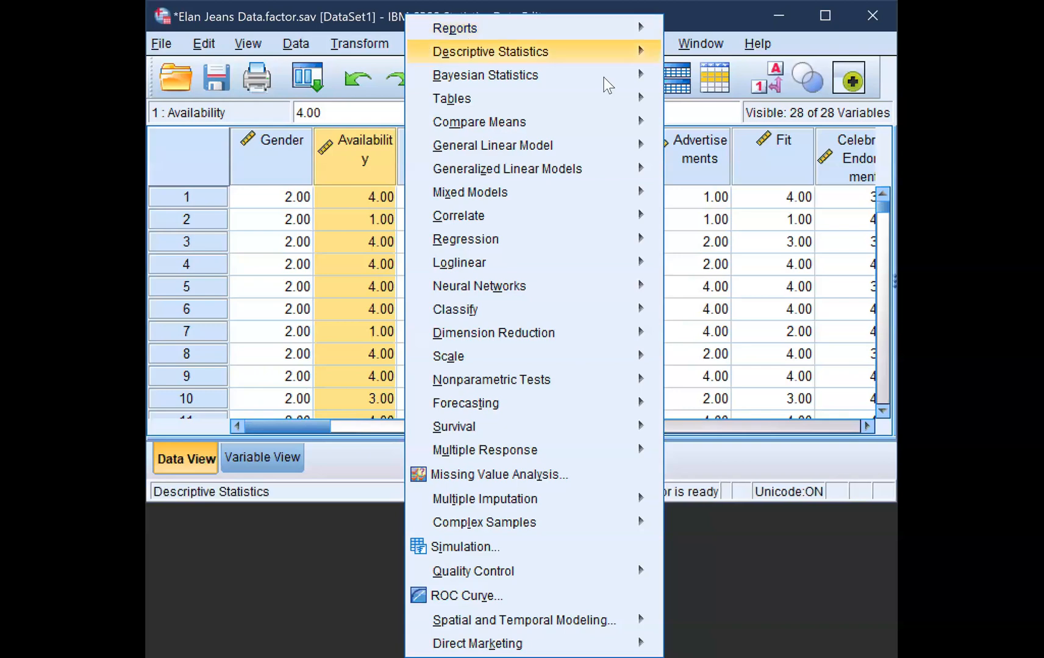
pyautogui.moveTo(463, 122)
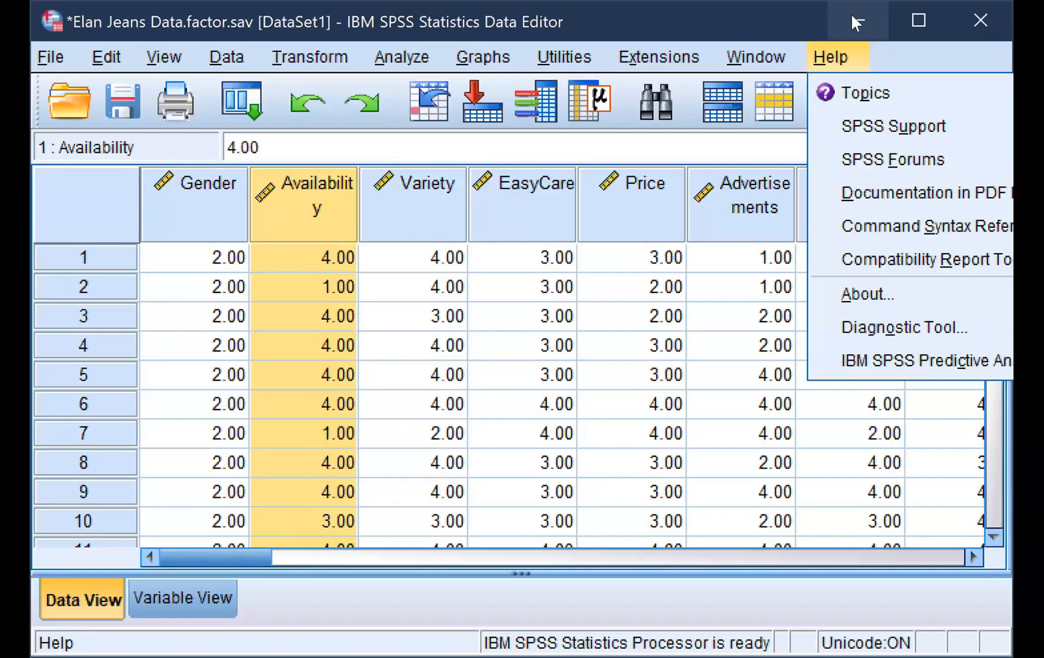
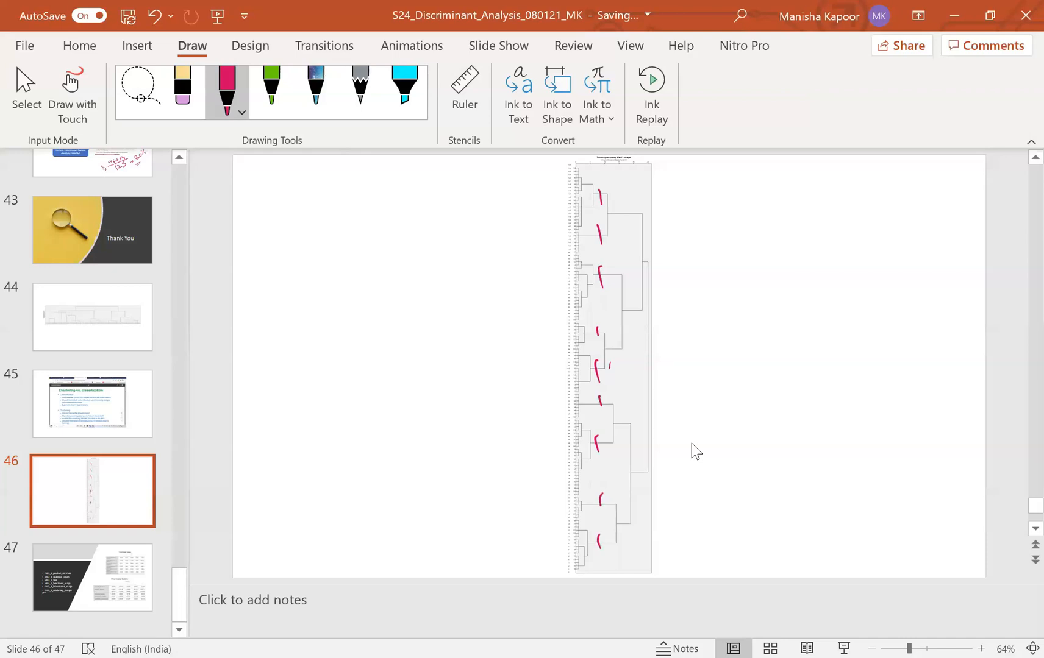
# Mark the five dendrogram branches of a five-cluster cut with pen strokes on slide 46
pyautogui.moveTo(614, 206); pyautogui.dragTo(615, 214)
pyautogui.moveTo(608, 265); pyautogui.dragTo(605, 277)
pyautogui.moveTo(615, 336); pyautogui.dragTo(616, 353)
pyautogui.moveTo(606, 395); pyautogui.dragTo(620, 426)
pyautogui.moveTo(619, 508); pyautogui.dragTo(622, 525)
# Erase all the pen strokes from the dendrogram on slide 46
pyautogui.click(600, 196)
pyautogui.moveTo(601, 271); pyautogui.dragTo(607, 270)
pyautogui.moveTo(615, 209); pyautogui.dragTo(600, 236)
pyautogui.moveTo(598, 332); pyautogui.dragTo(616, 346)
pyautogui.moveTo(609, 366); pyautogui.dragTo(596, 370)
pyautogui.click(600, 401)
pyautogui.moveTo(599, 541); pyautogui.dragTo(622, 518)
pyautogui.click(601, 500)
pyautogui.moveTo(597, 444); pyautogui.dragTo(620, 418)
pyautogui.click(605, 401)
# Draw fresh pen marks across the five dendrogram branches at the five-cluster level, with a cross on the uppermost branch
pyautogui.moveTo(616, 207); pyautogui.dragTo(622, 218)
pyautogui.moveTo(620, 208); pyautogui.dragTo(613, 224)
pyautogui.moveTo(616, 267); pyautogui.dragTo(617, 283)
pyautogui.moveTo(615, 337); pyautogui.dragTo(618, 355)
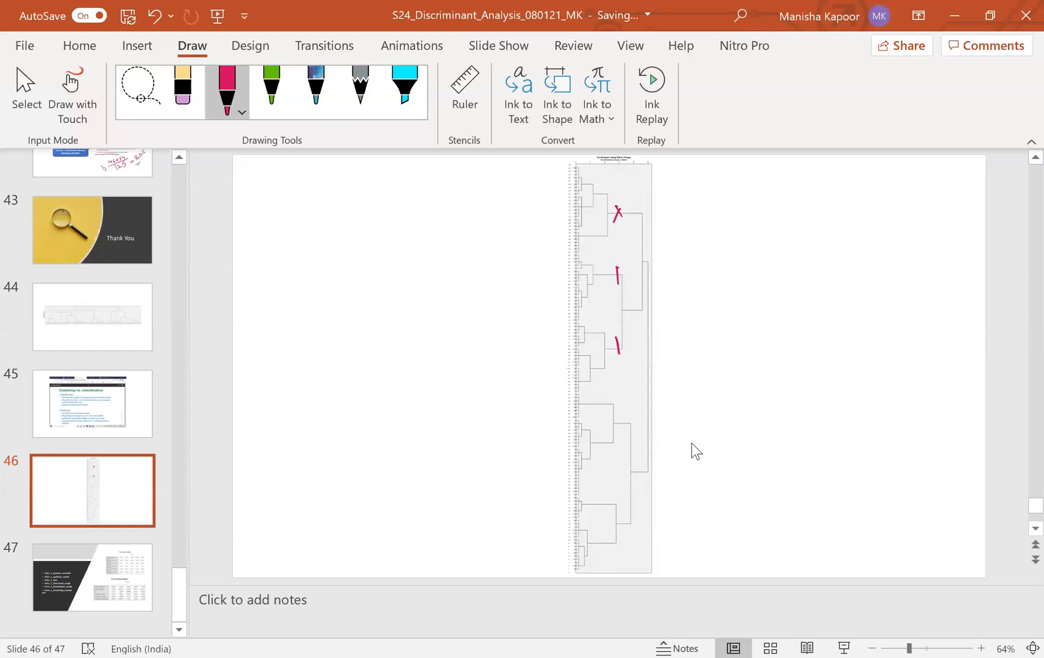
pyautogui.moveTo(622, 413); pyautogui.dragTo(620, 429)
pyautogui.moveTo(624, 505); pyautogui.dragTo(622, 539)
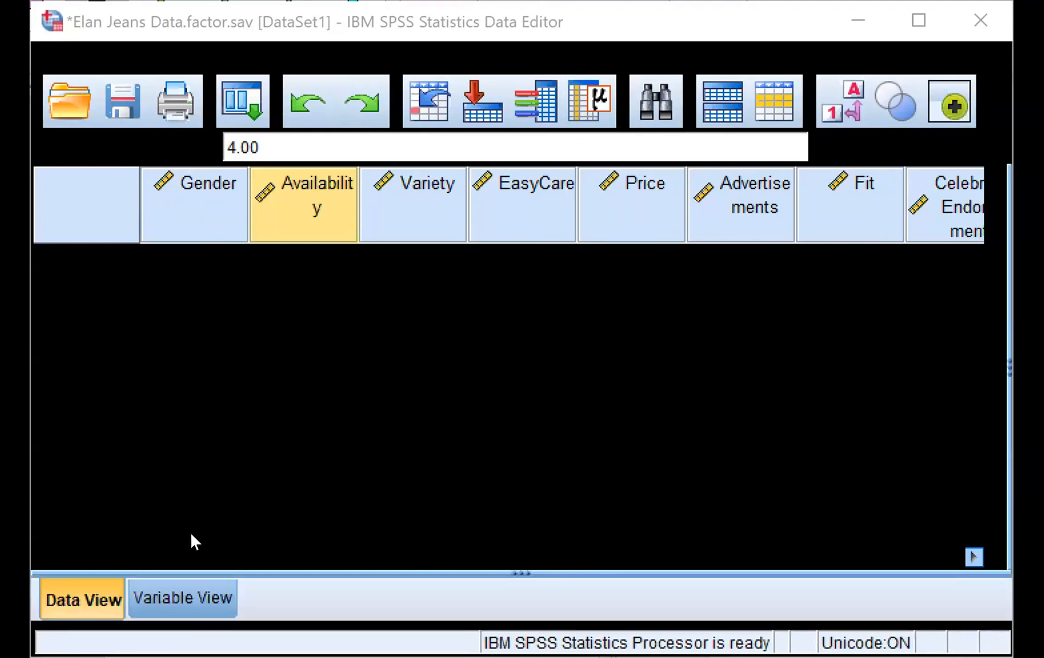
# Switch to the SPSS Data Editor and examine the Elan Jeans variable definitions and case data
pyautogui.click(191, 589)
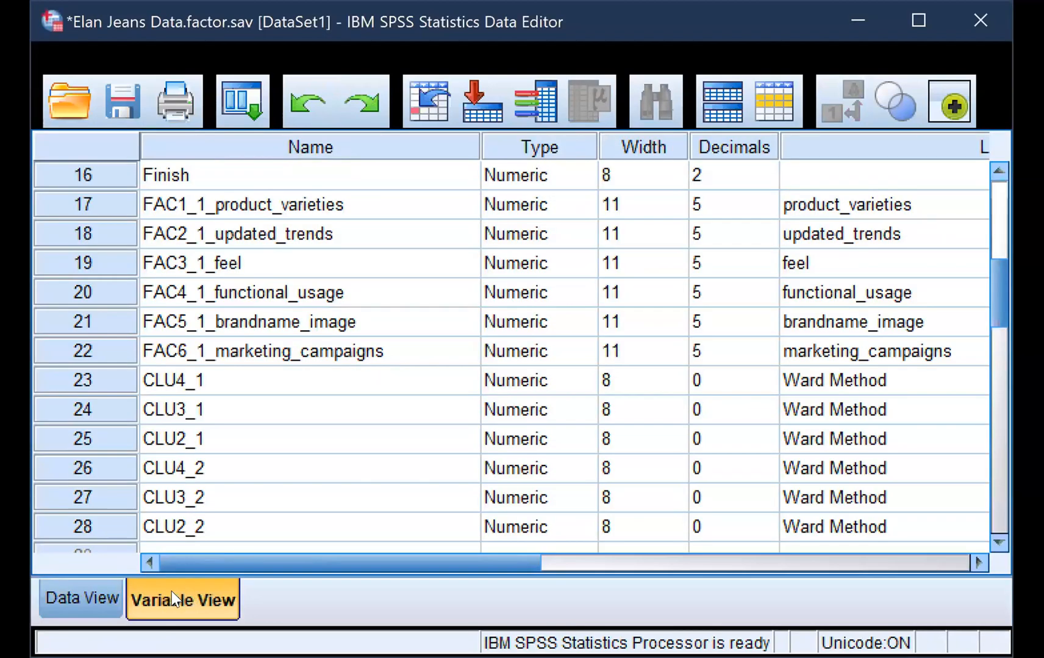
pyautogui.click(100, 600)
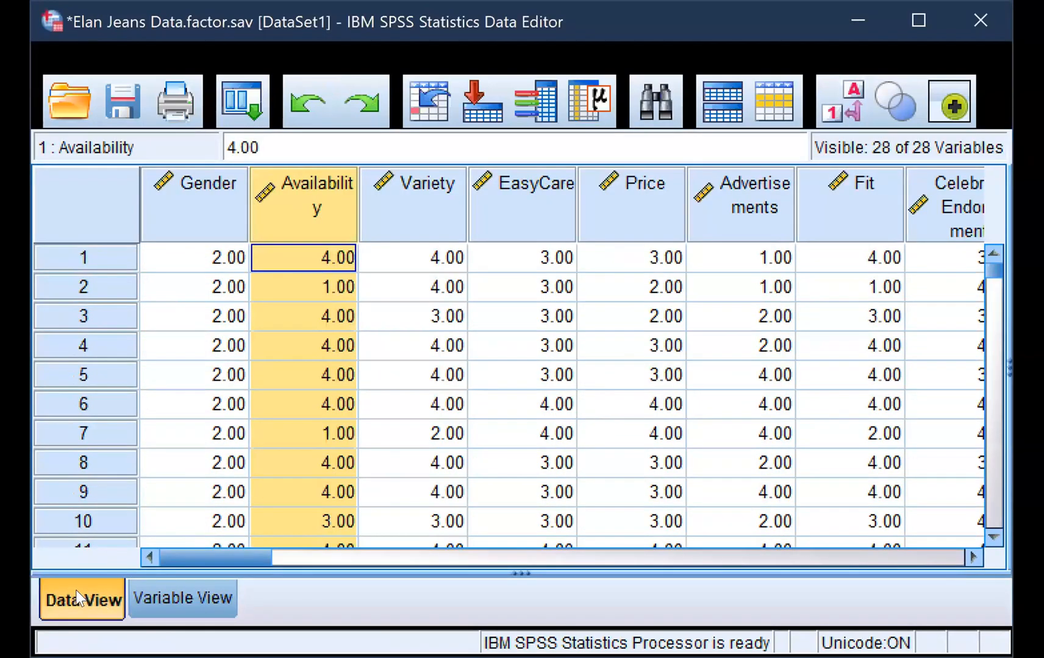
pyautogui.click(178, 595)
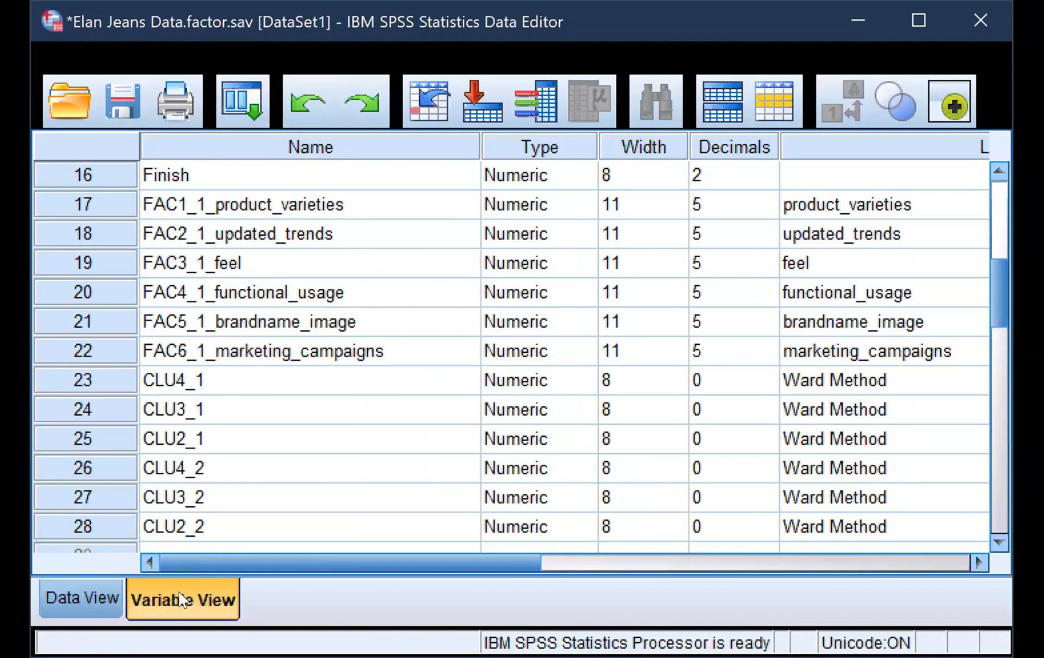
pyautogui.scroll(5, 398, 354)
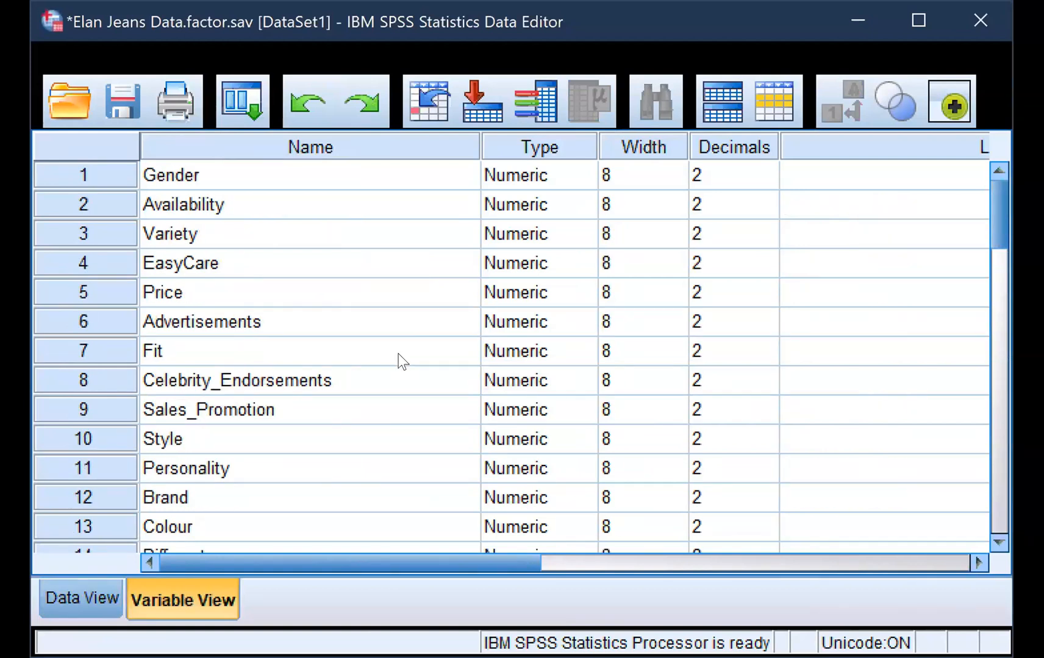
pyautogui.click(918, 21)
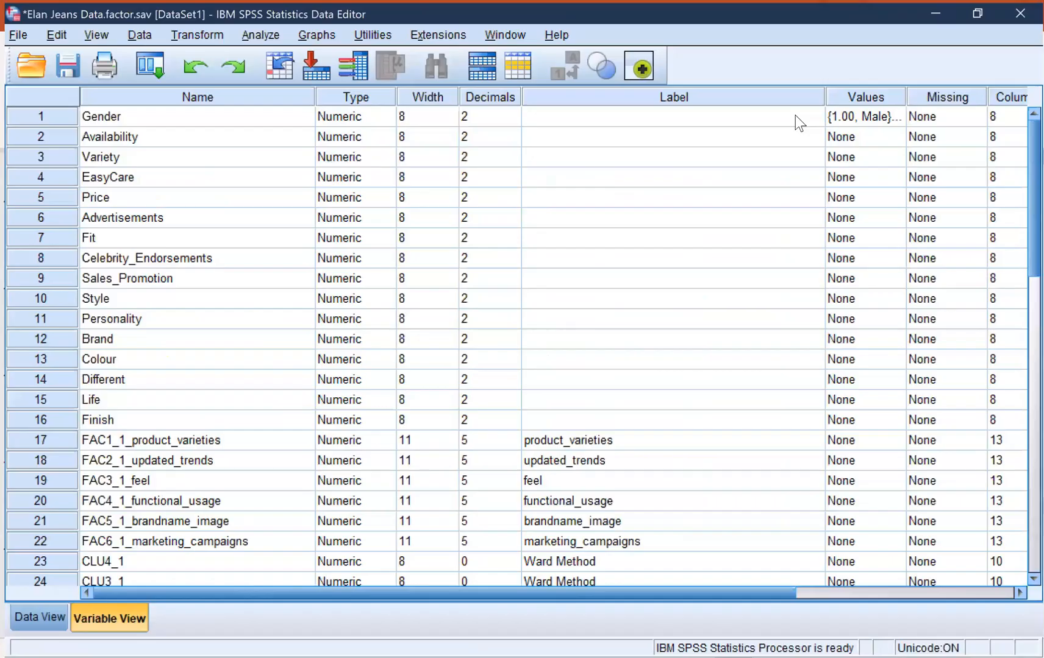
pyautogui.click(21, 623)
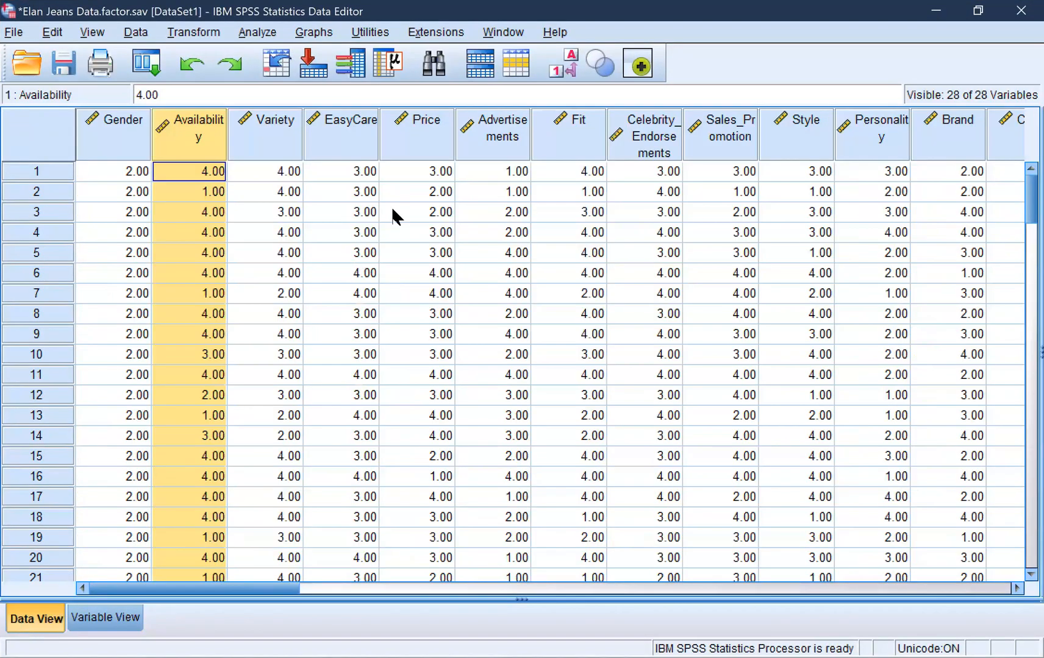
pyautogui.click(978, 11)
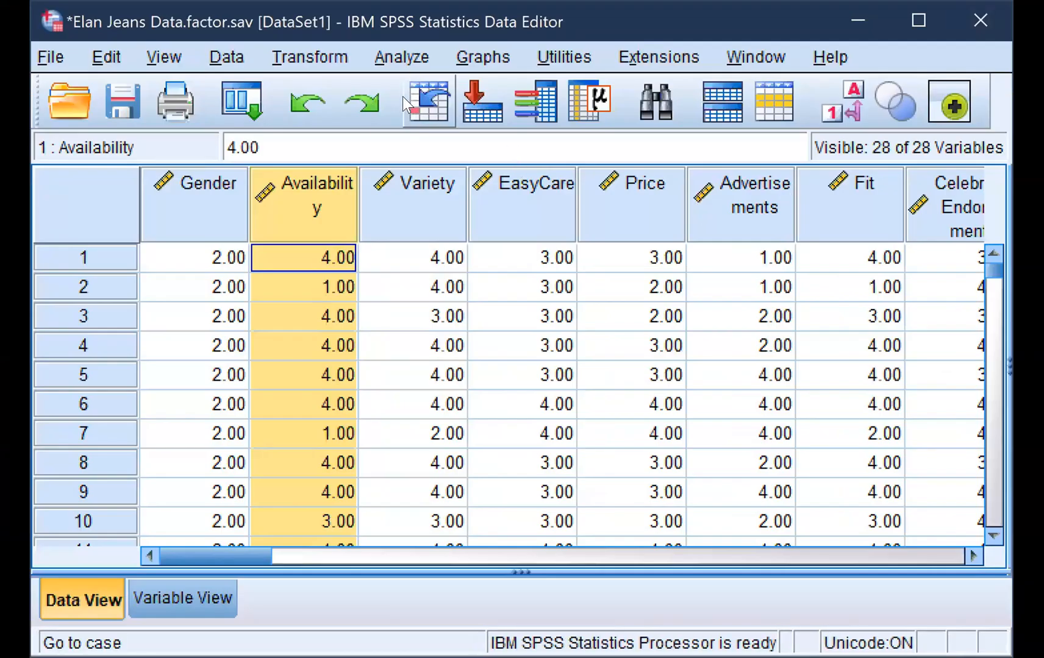
# Open the K-Means Cluster Analysis setup for the Elan Jeans data
pyautogui.click(397, 54)
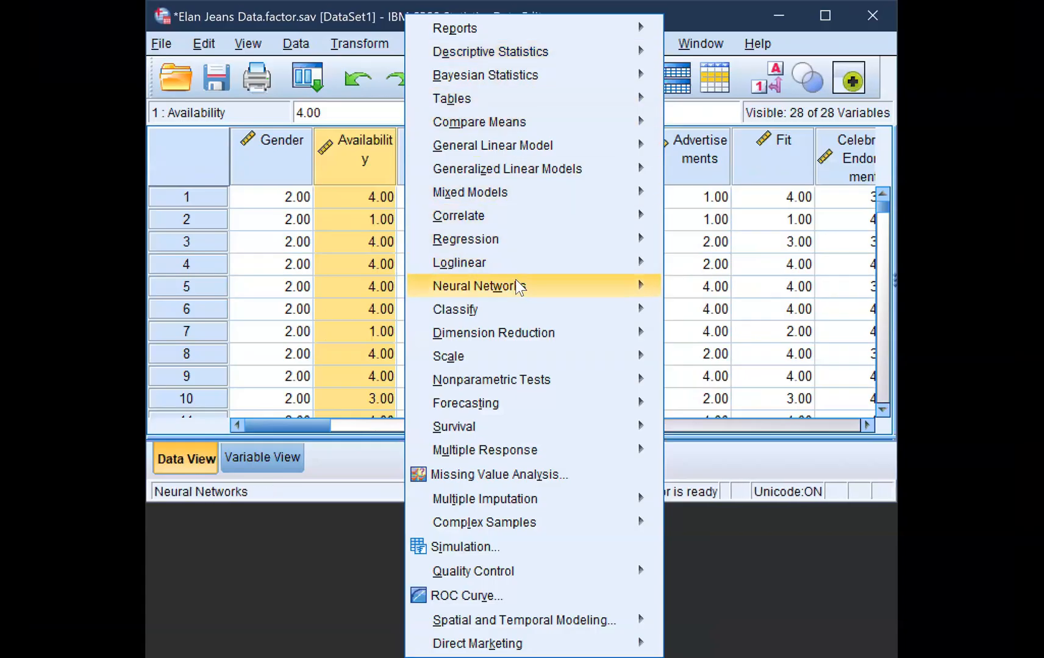
pyautogui.moveTo(539, 310)
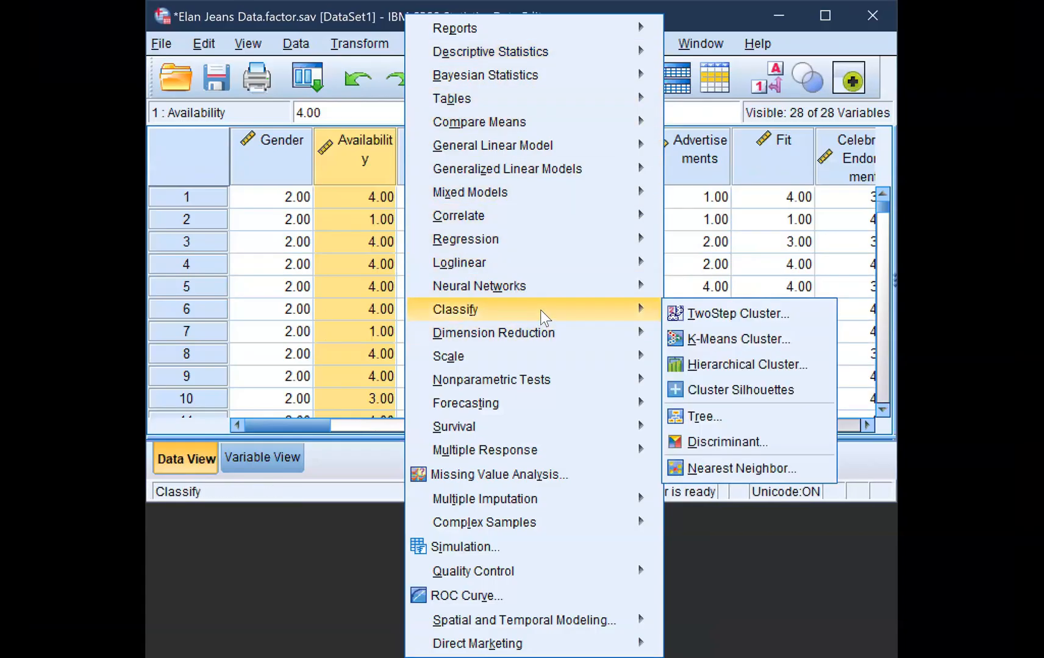
pyautogui.click(710, 339)
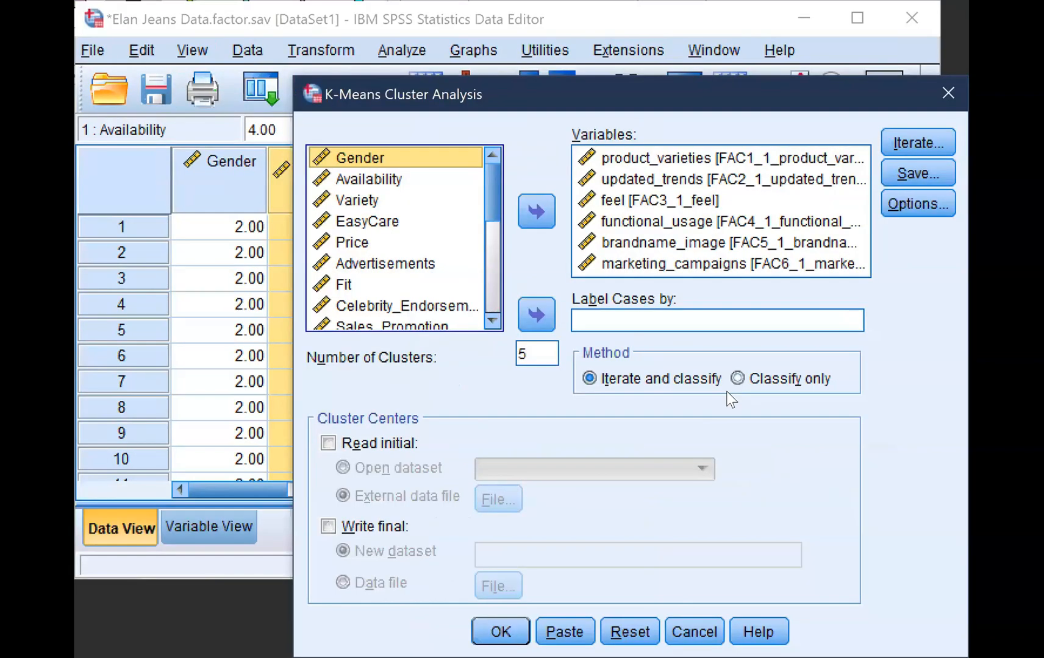
# Check the six factor-score variables in the K-means setup, from product_varieties to marketing_campaigns
pyautogui.click(730, 158)
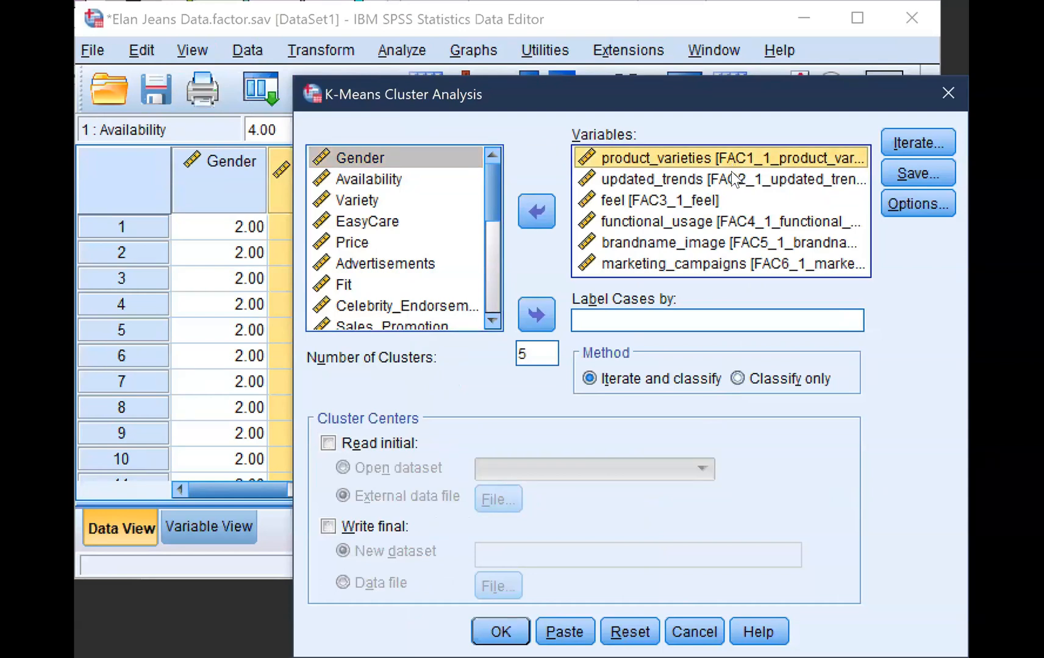
pyautogui.click(731, 177)
pyautogui.click(679, 201)
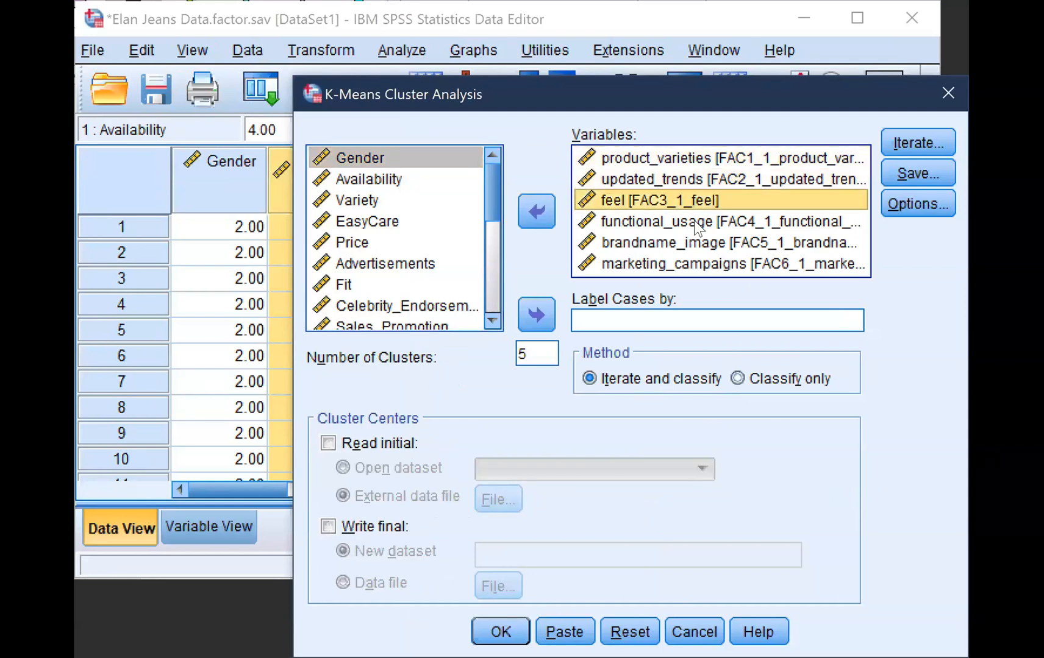
pyautogui.click(698, 222)
pyautogui.click(707, 244)
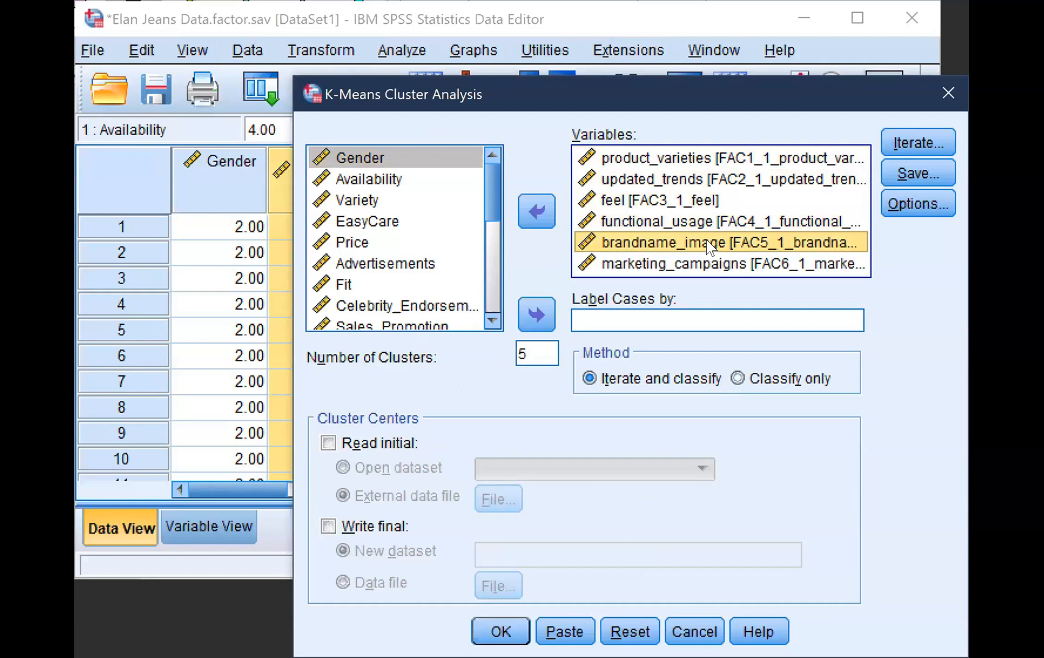
pyautogui.click(700, 264)
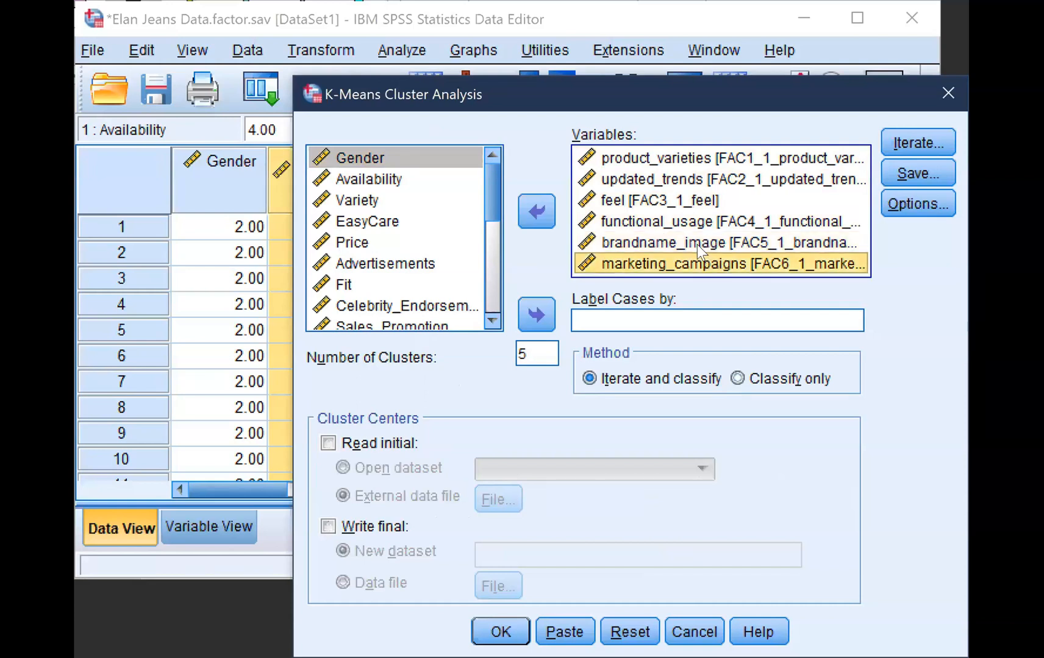
pyautogui.click(695, 243)
pyautogui.click(670, 221)
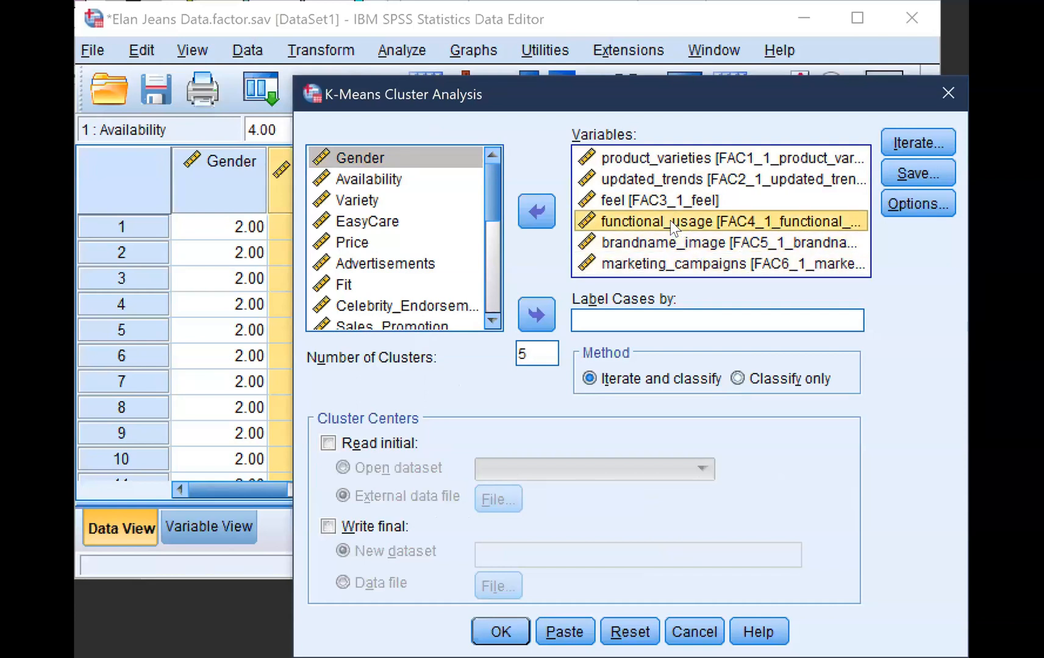
pyautogui.click(645, 201)
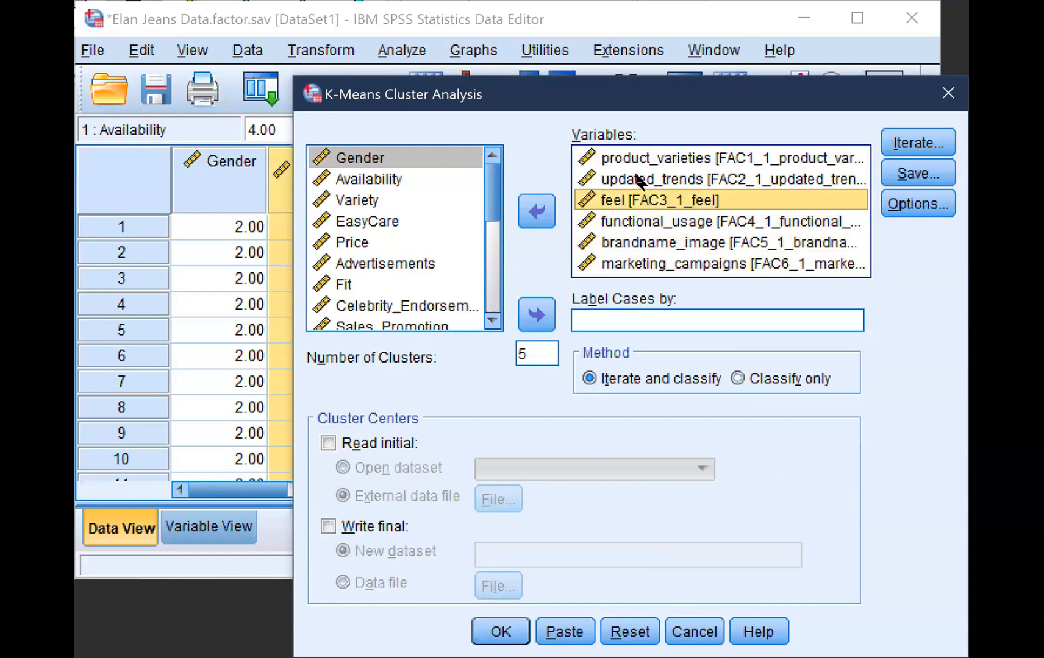
pyautogui.click(638, 180)
pyautogui.click(623, 157)
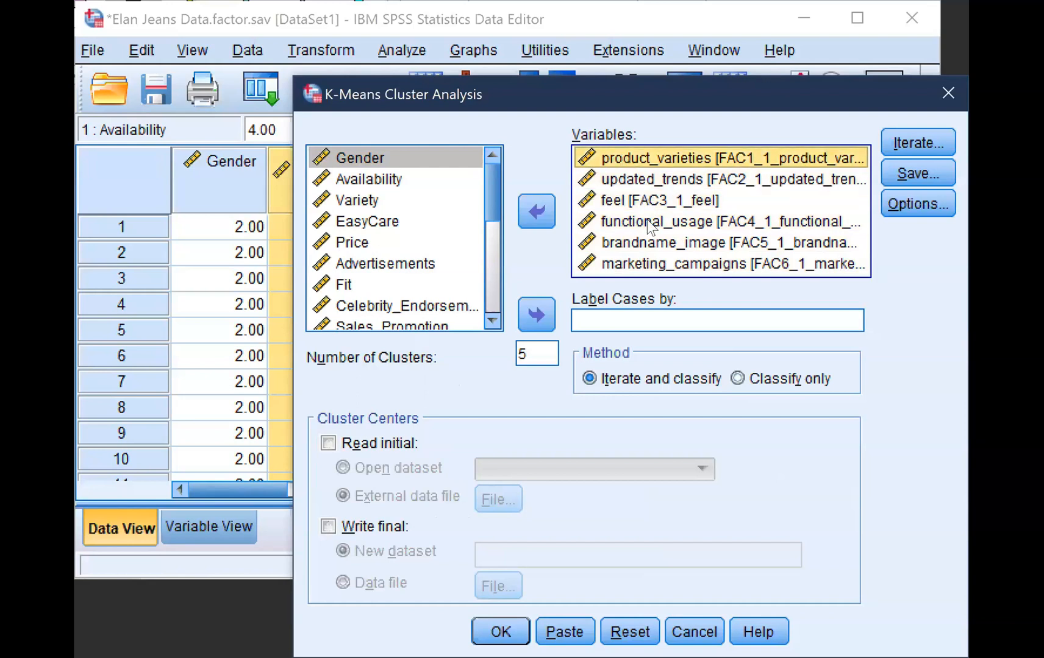
pyautogui.click(634, 183)
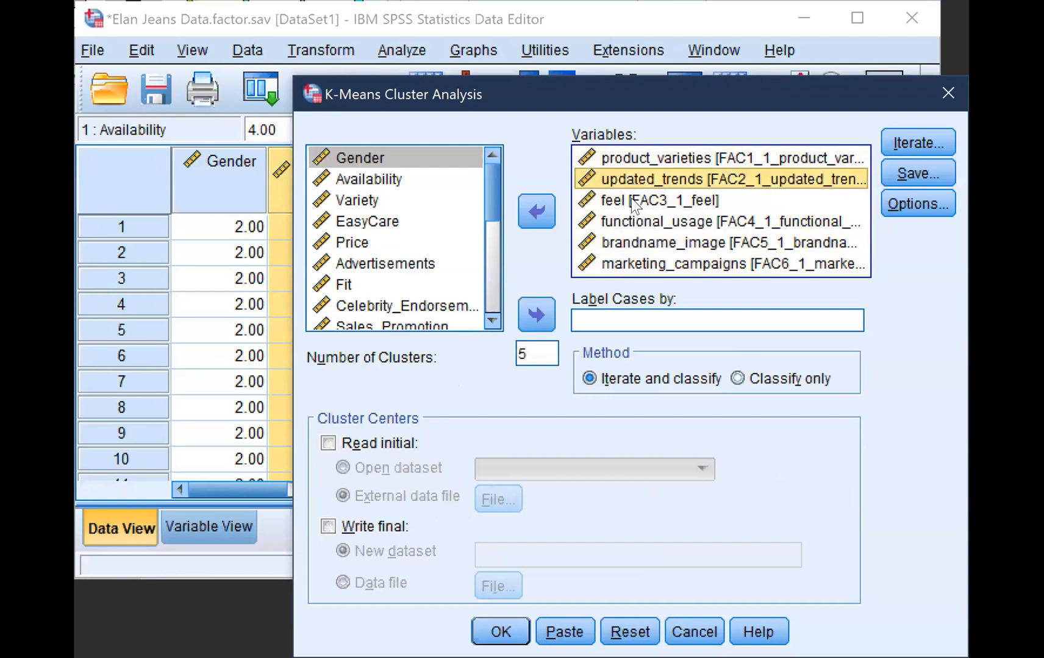
pyautogui.click(632, 201)
pyautogui.click(638, 219)
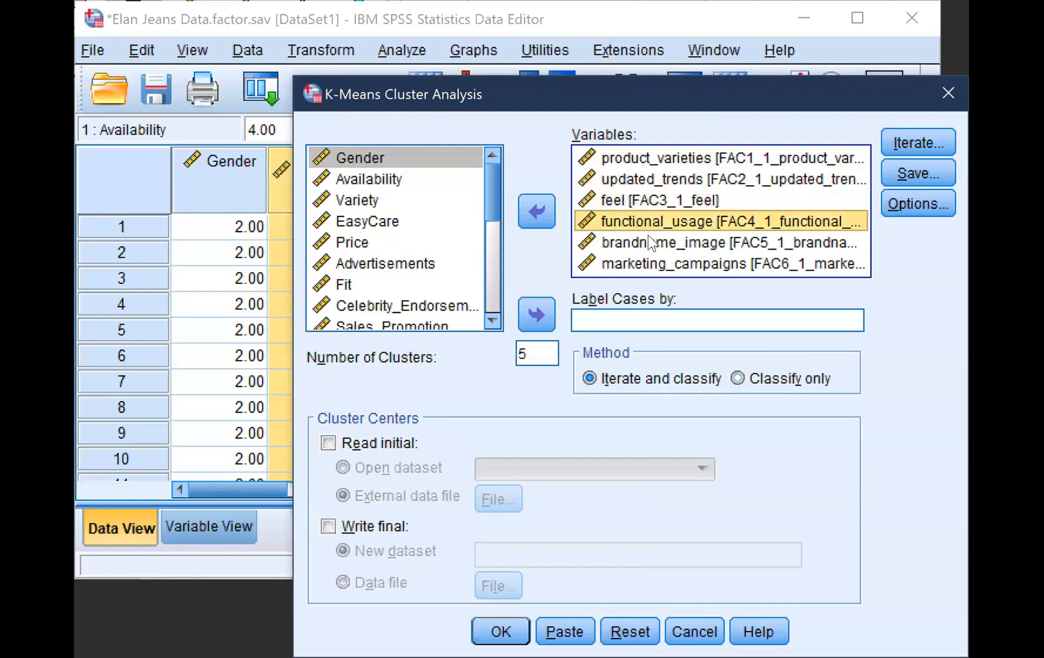
pyautogui.click(648, 235)
pyautogui.click(656, 266)
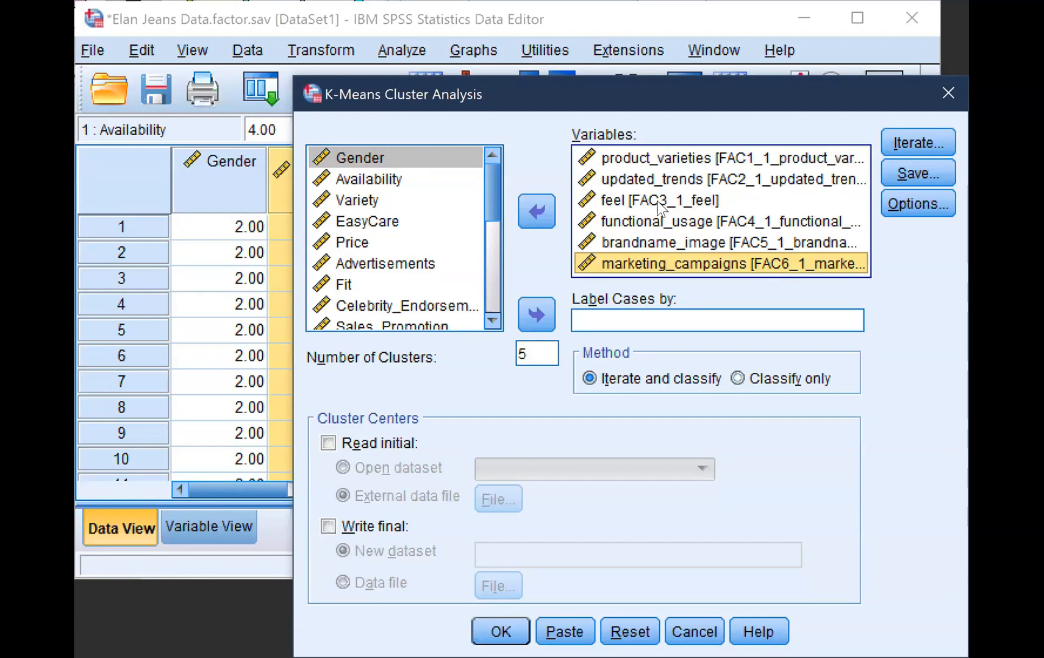
# Check the K-means iteration settings without changing them and set the number of clusters to 6
pyautogui.click(907, 140)
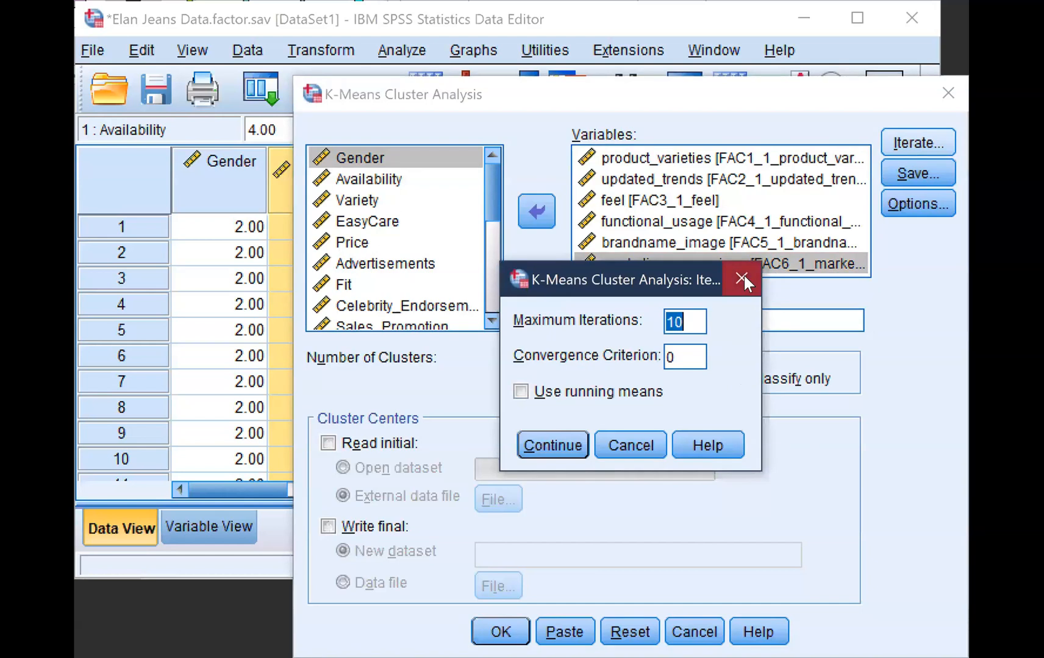
pyautogui.click(744, 276)
pyautogui.click(528, 351)
pyautogui.press('BackSpace')
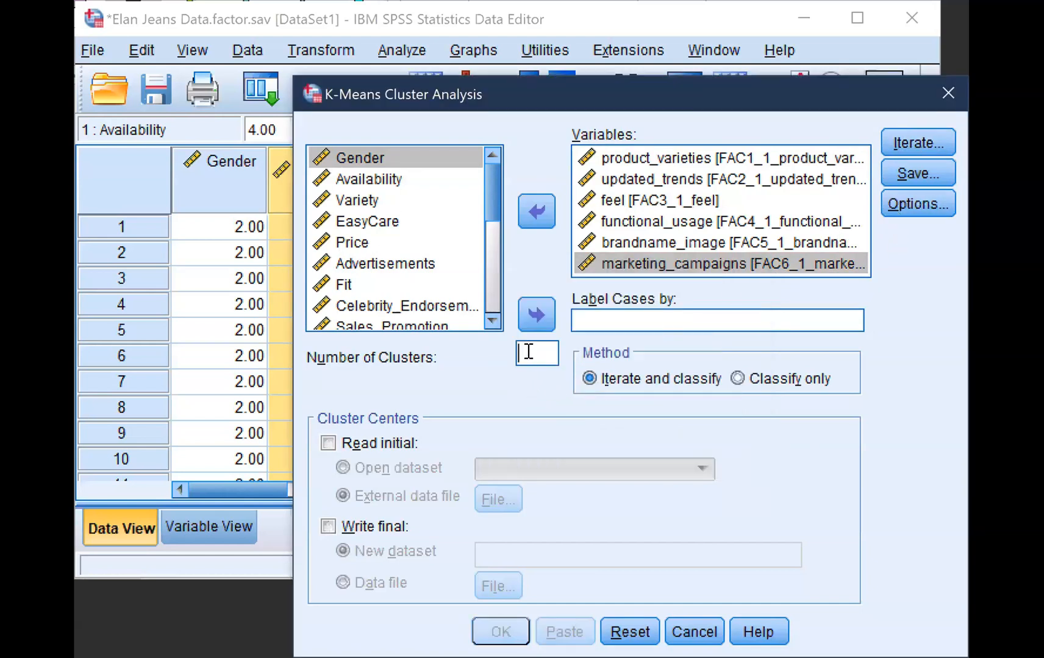
pyautogui.write('6')
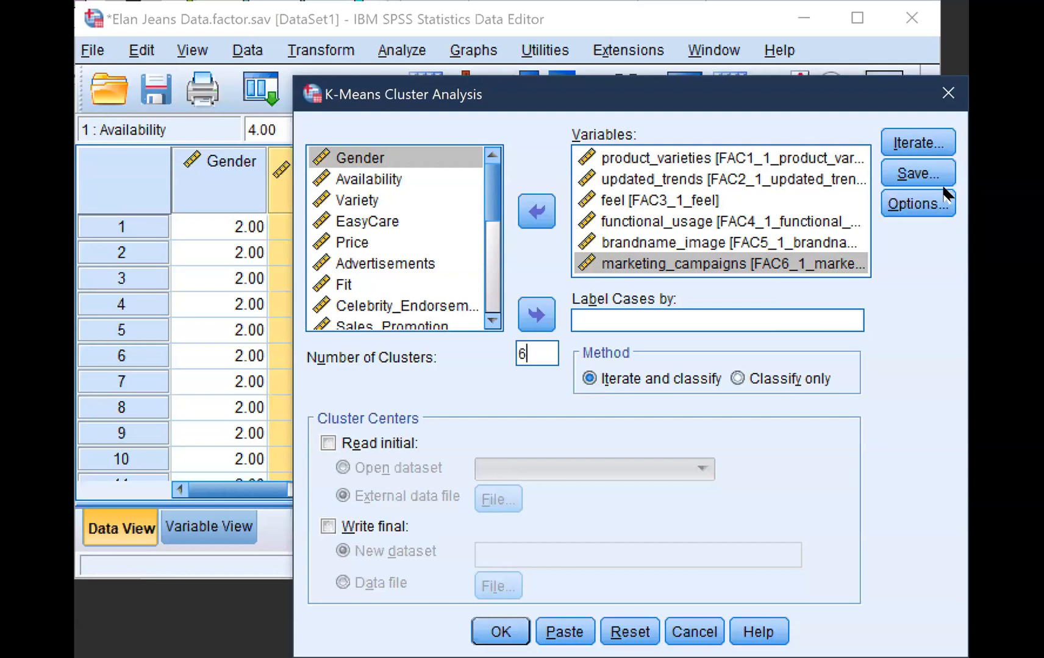
# Keep initial cluster centers and cluster information for each case as statistics, and run the K-means cluster analysis
pyautogui.click(928, 202)
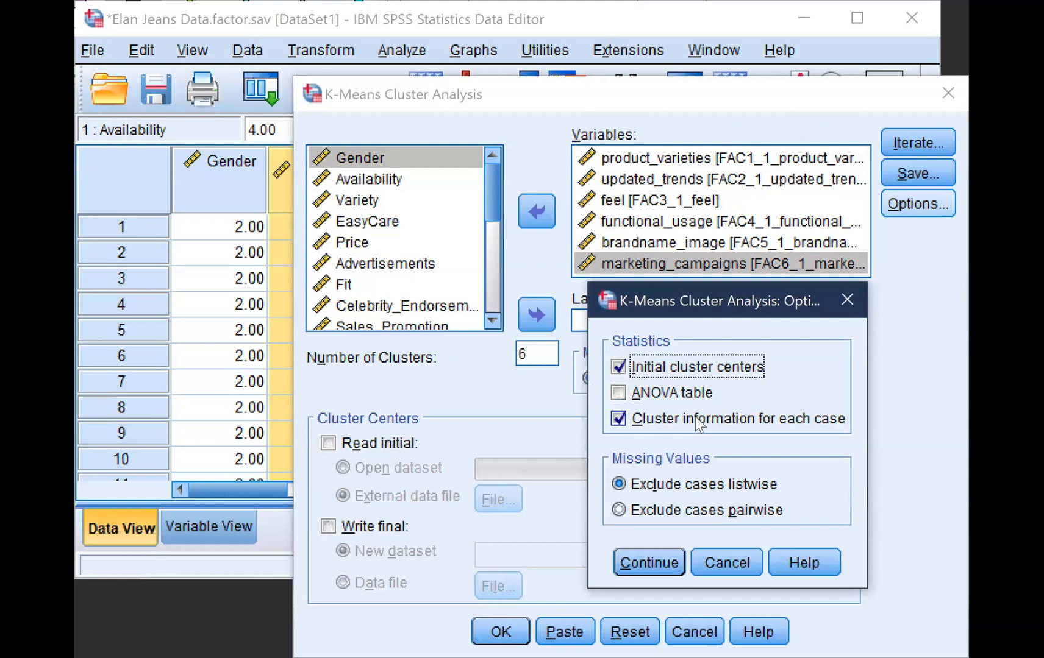
pyautogui.click(657, 560)
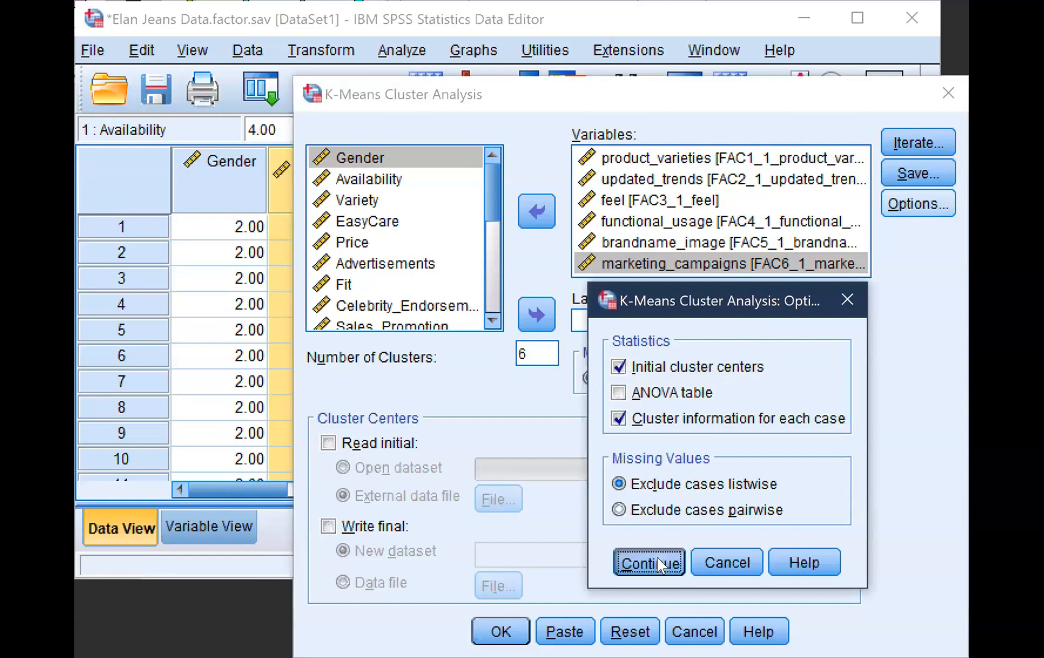
pyautogui.click(498, 631)
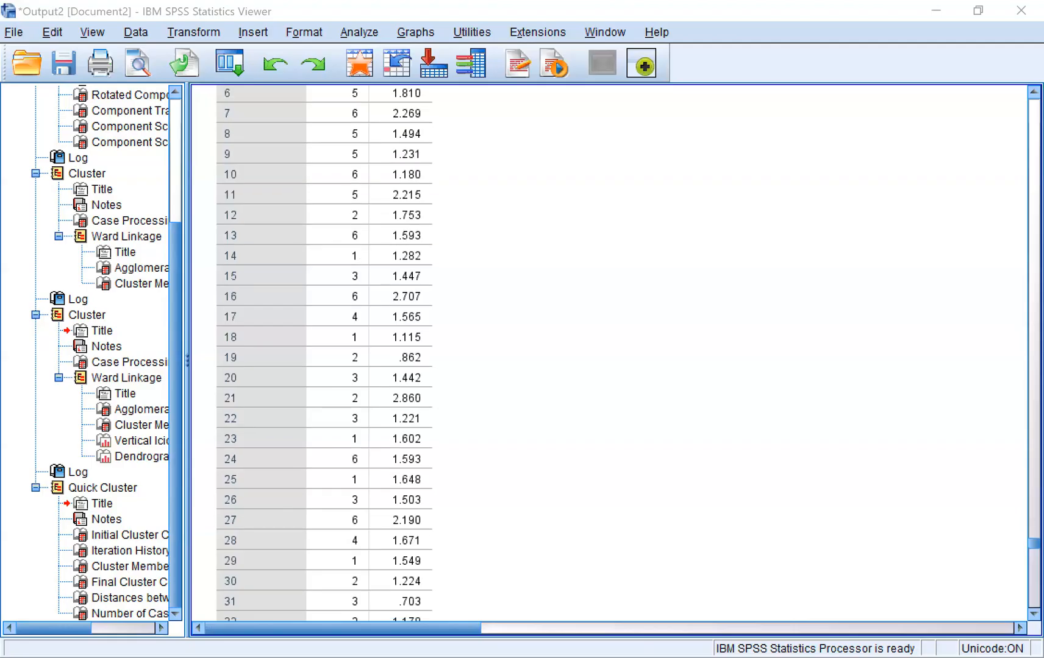
# Review the K-means output tables for final cluster centers, distances between centers and number of cases per cluster
pyautogui.scroll(-20, 610, 353)
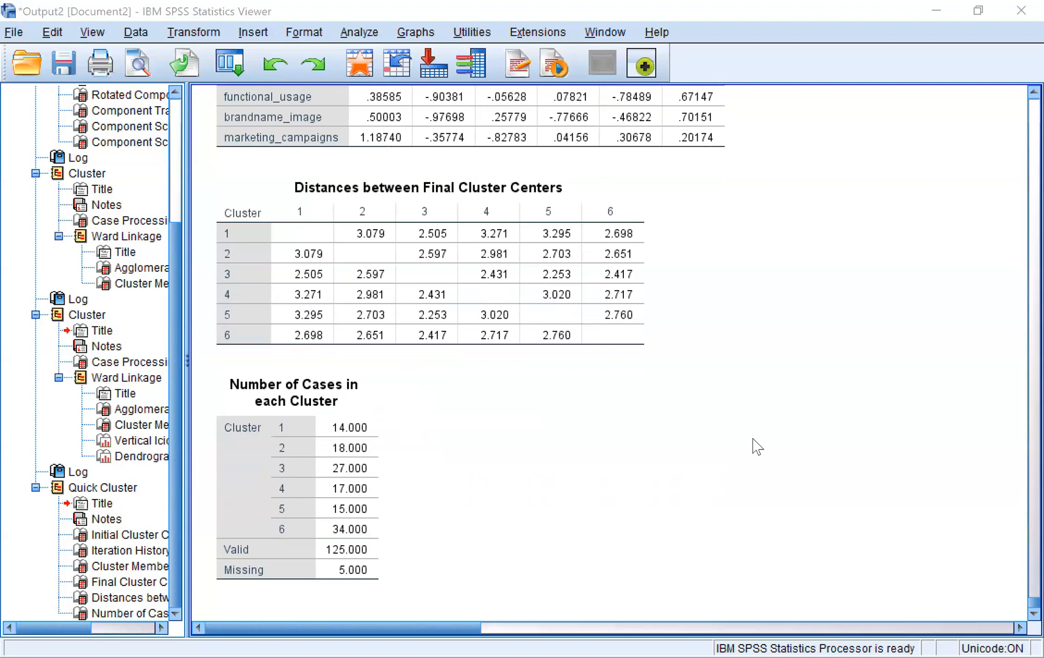
pyautogui.scroll(1, 753, 439)
pyautogui.click(638, 332)
pyautogui.scroll(3, 637, 332)
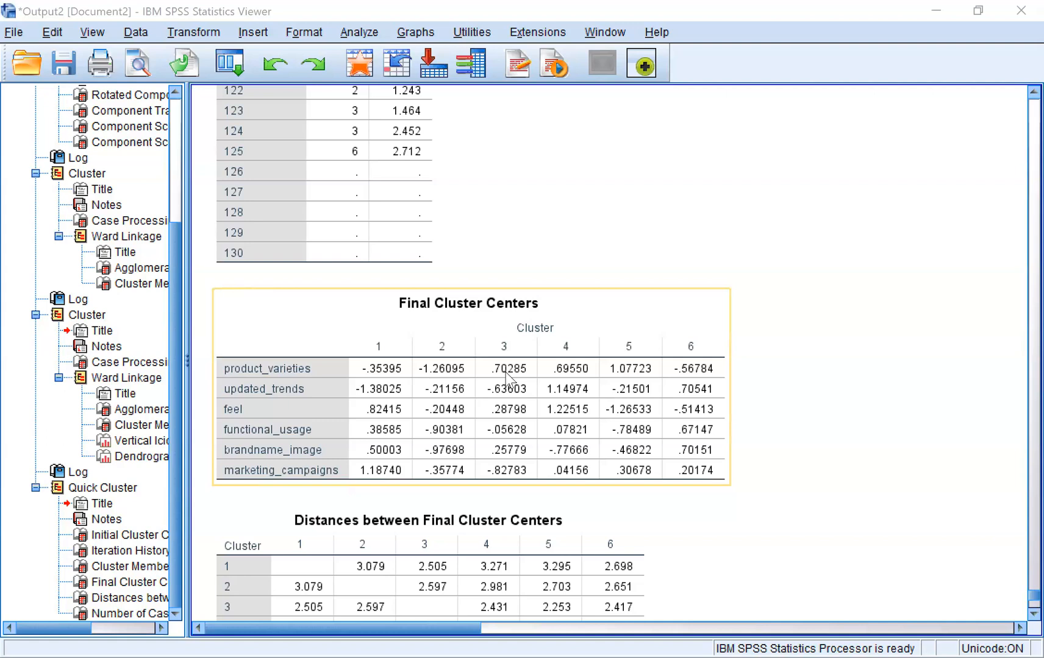
pyautogui.click(642, 349)
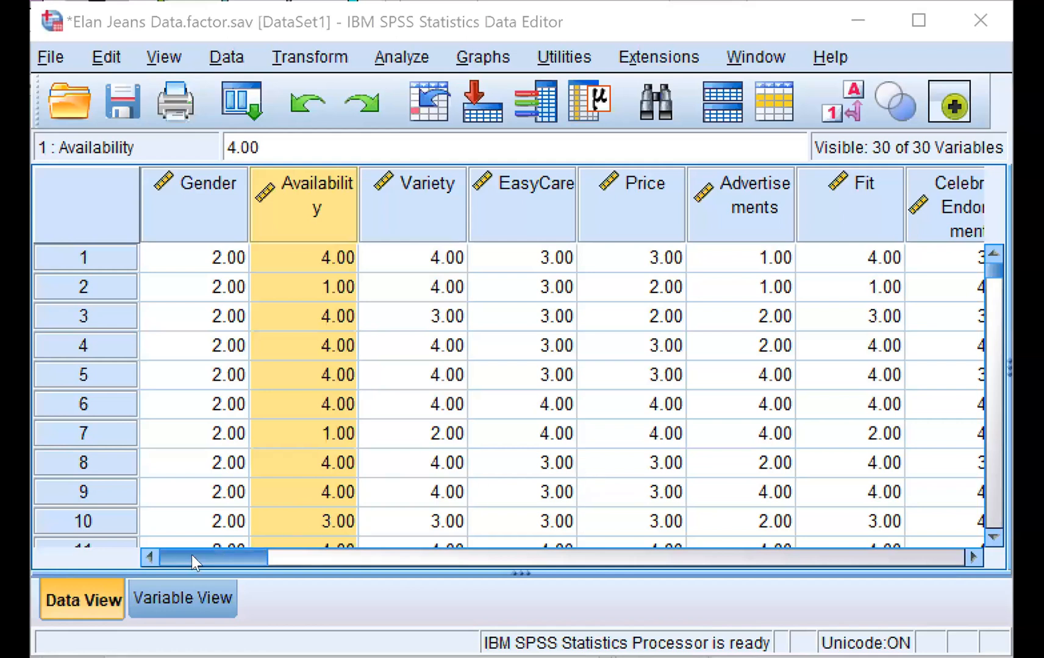
# Return to the Data Editor and look through the case data columns and the list of variable definitions
pyautogui.moveTo(192, 554); pyautogui.dragTo(326, 567)
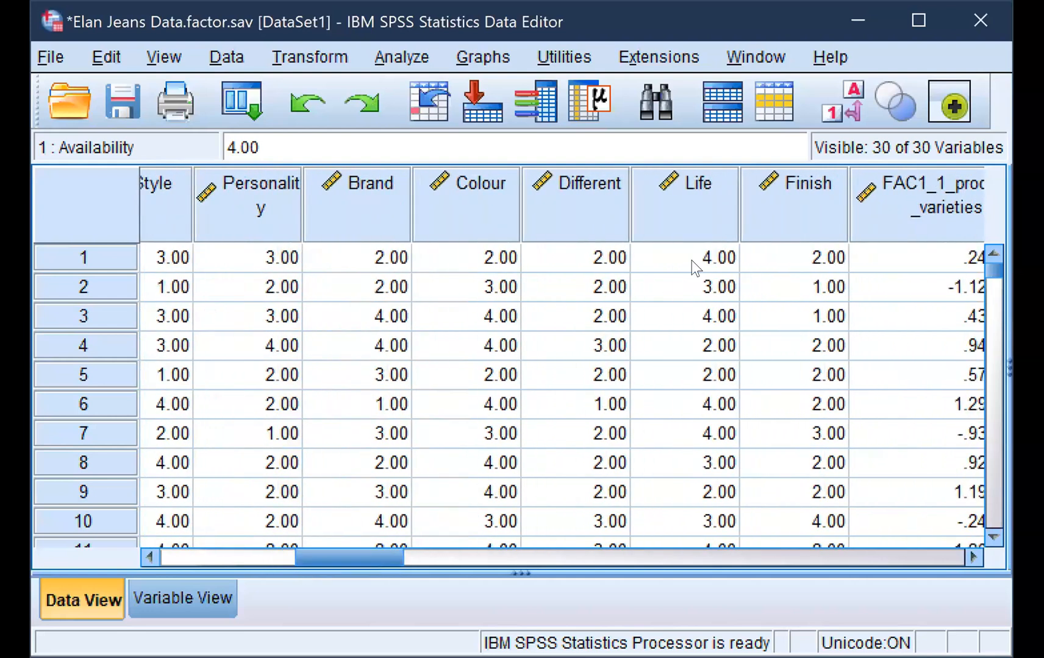
pyautogui.click(163, 601)
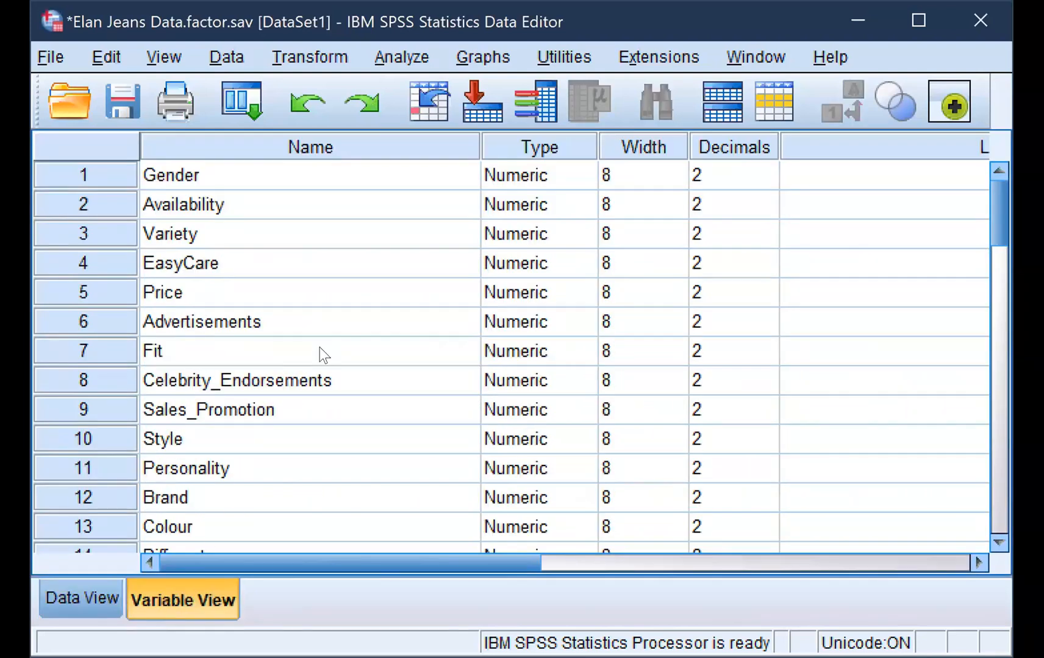
pyautogui.scroll(-2, 323, 353)
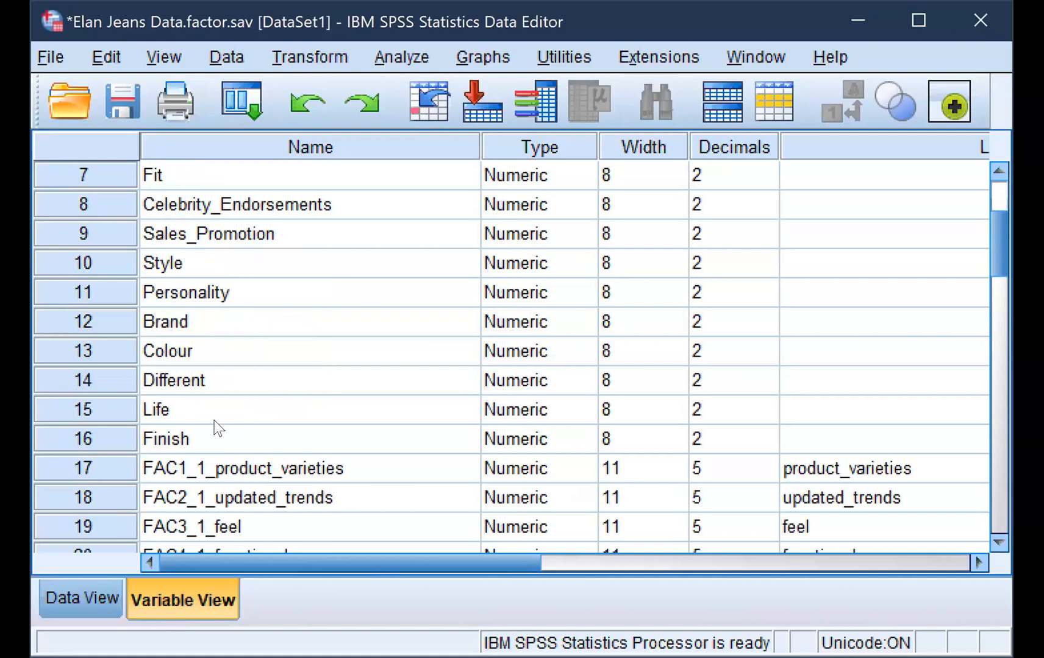
pyautogui.click(193, 442)
pyautogui.scroll(2, 302, 294)
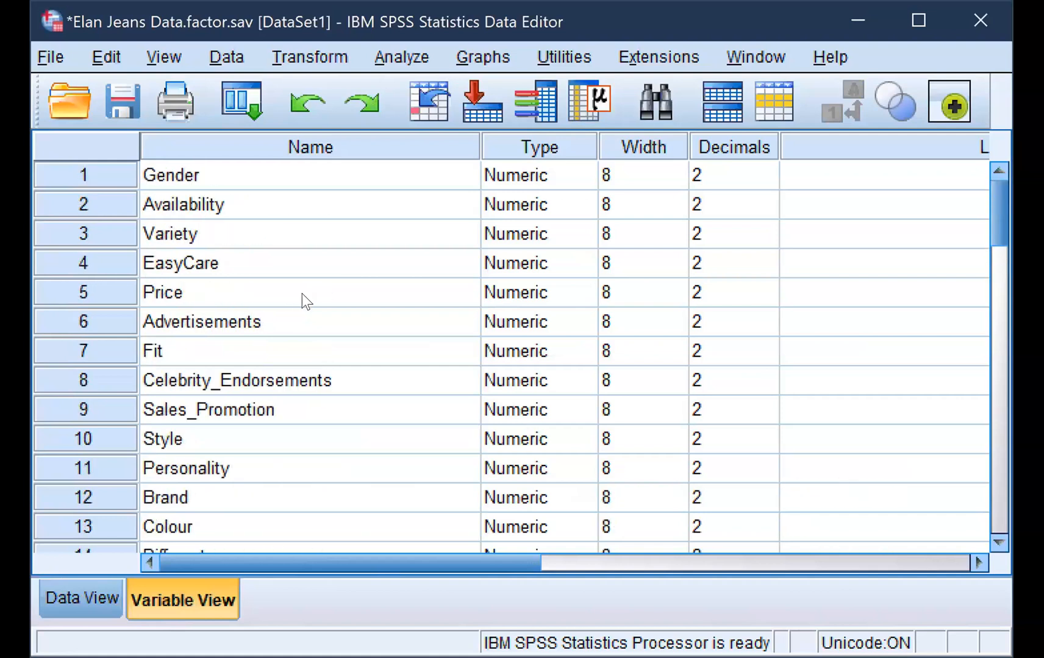
# Look through the variable list and examine the names of the factor score variables FAC1_1_product_varieties through FAC5_1_brandname_image
pyautogui.scroll(-2, 292, 365)
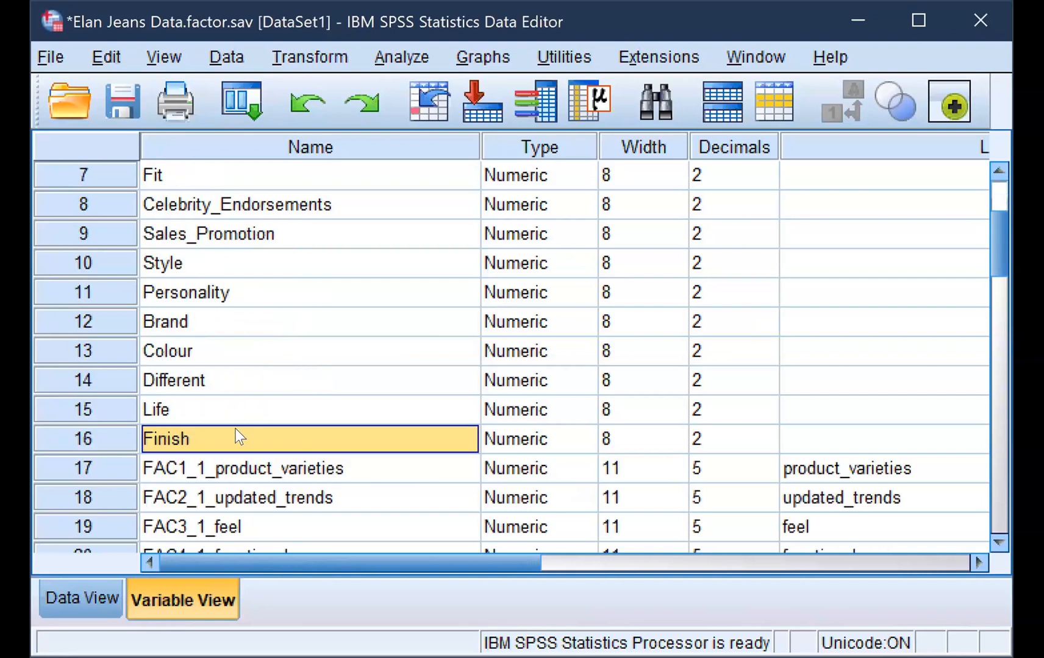
pyautogui.scroll(-1, 236, 437)
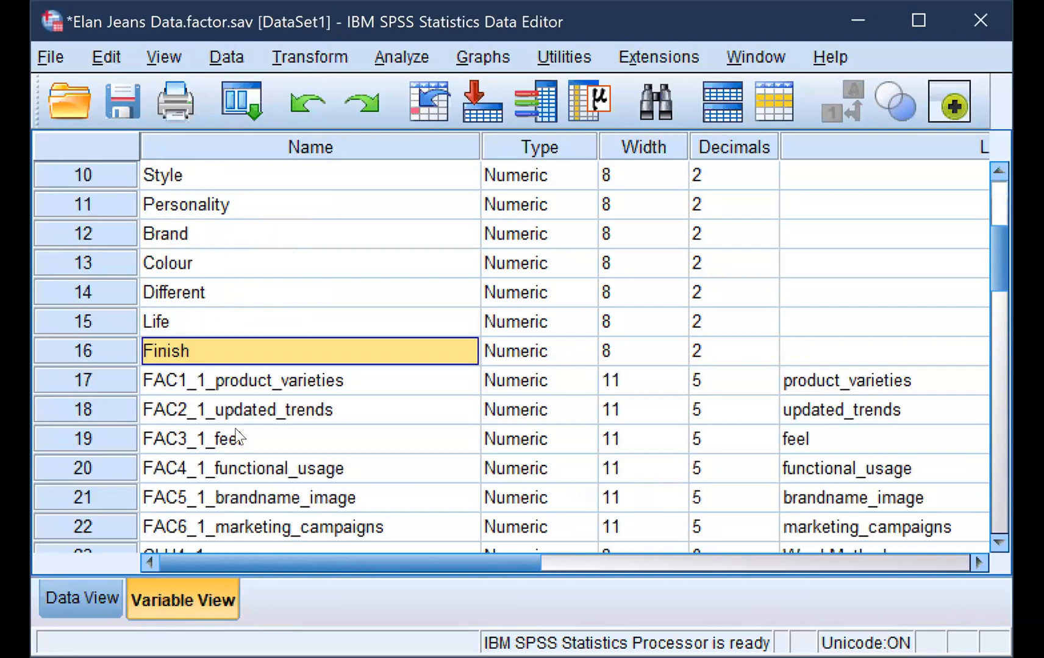
pyautogui.scroll(-1, 236, 437)
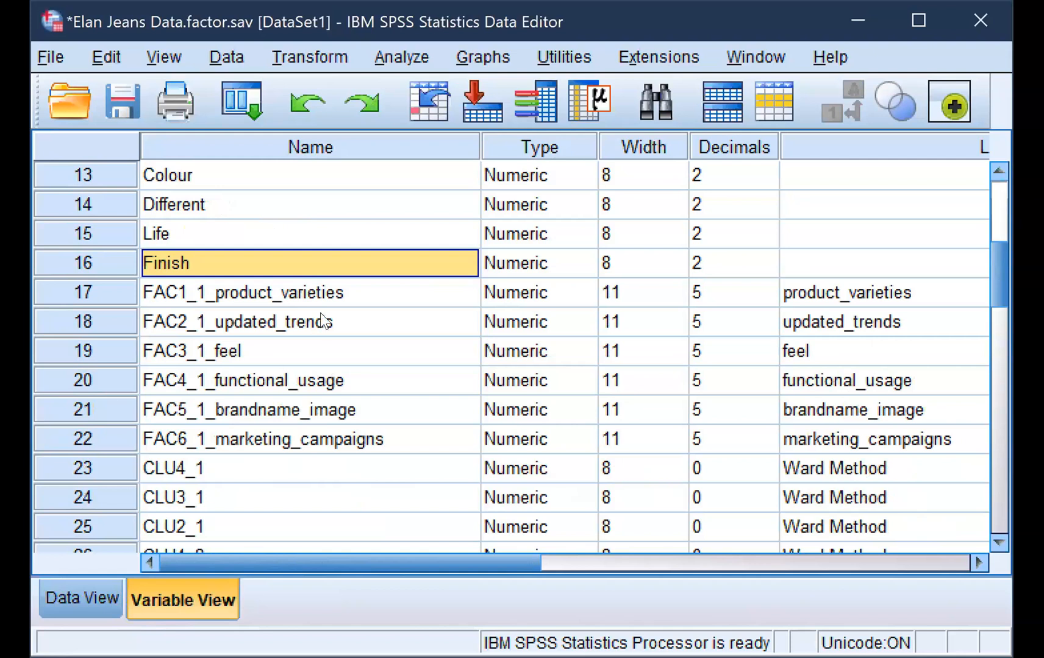
pyautogui.click(280, 291)
pyautogui.click(282, 323)
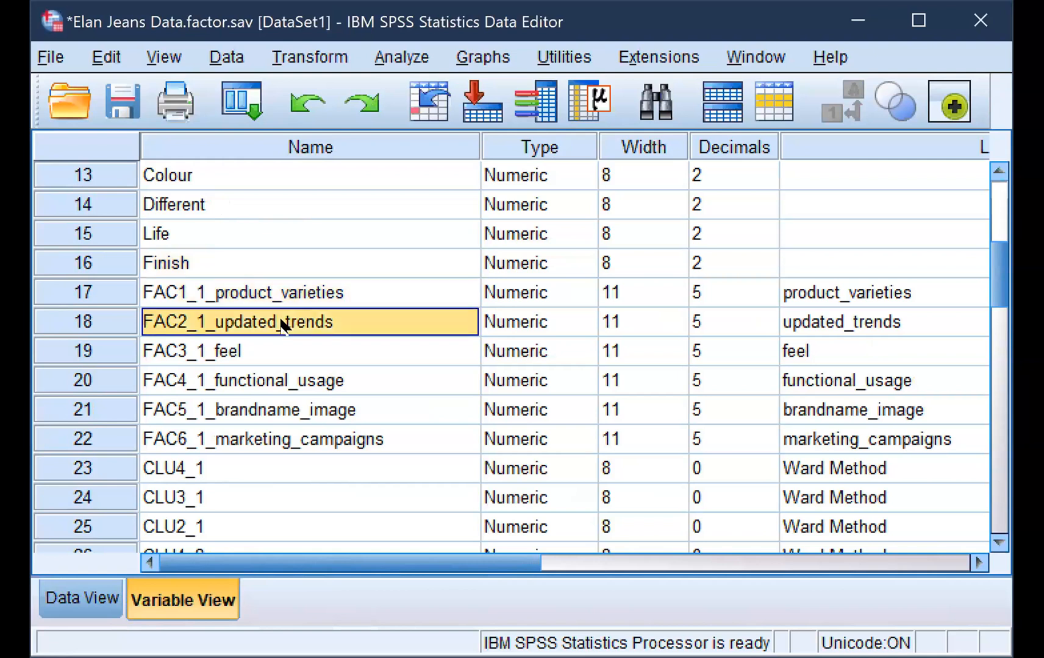
pyautogui.click(280, 339)
pyautogui.click(286, 378)
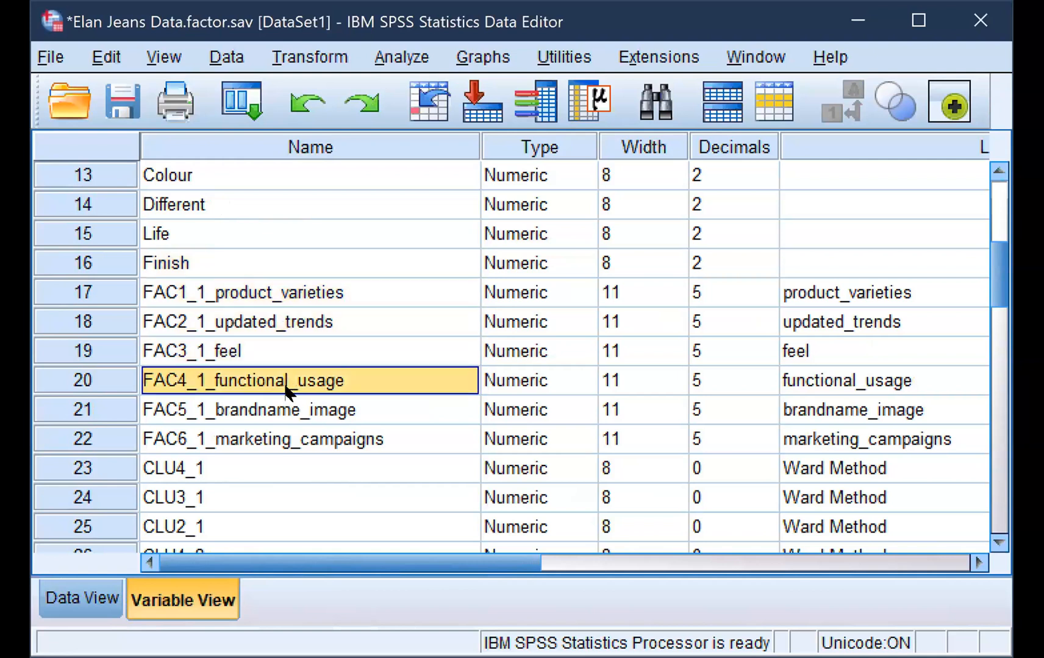
pyautogui.click(287, 410)
# Inspect the FAC1_1_product_varieties name in its editable field without changing it, and look back over the original survey variables
pyautogui.doubleClick(354, 291)
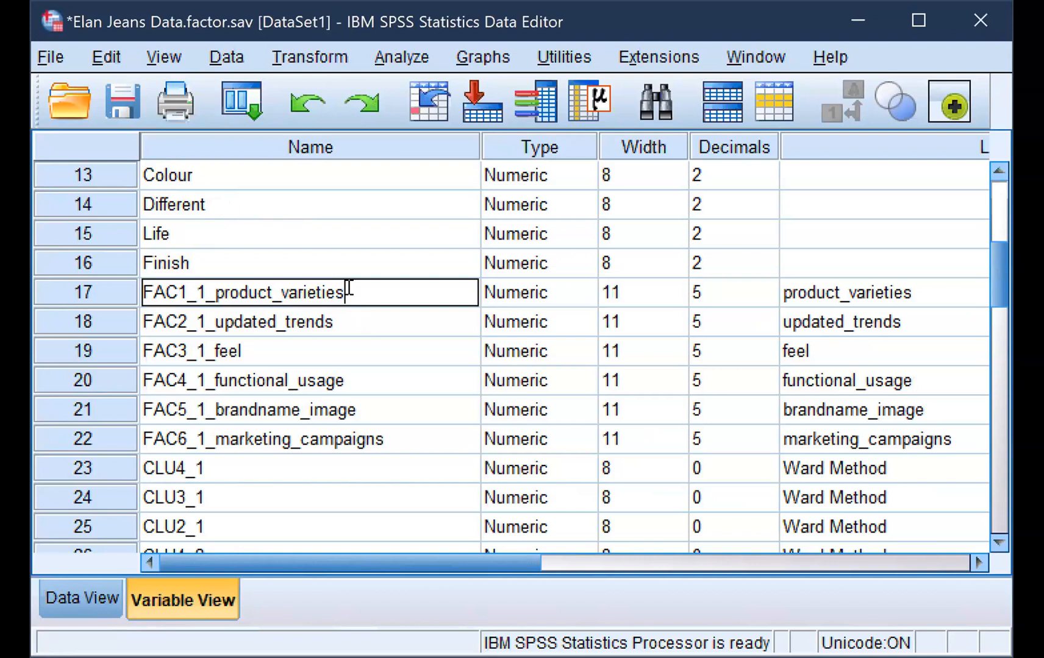
pyautogui.click(364, 325)
pyautogui.click(363, 291)
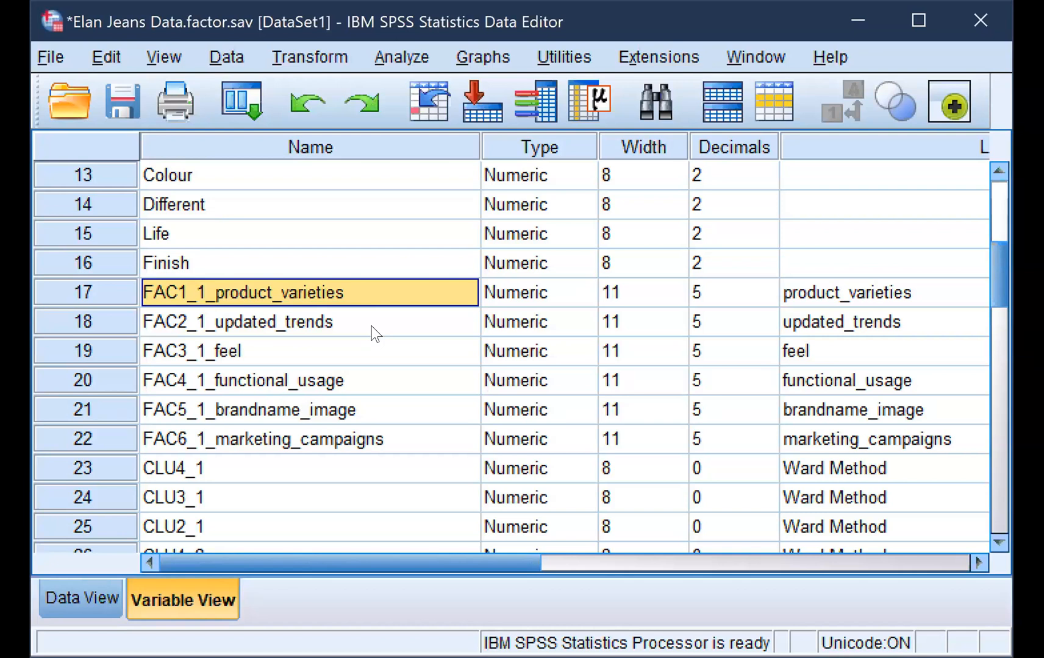
pyautogui.scroll(3, 323, 248)
pyautogui.scroll(-1, 323, 248)
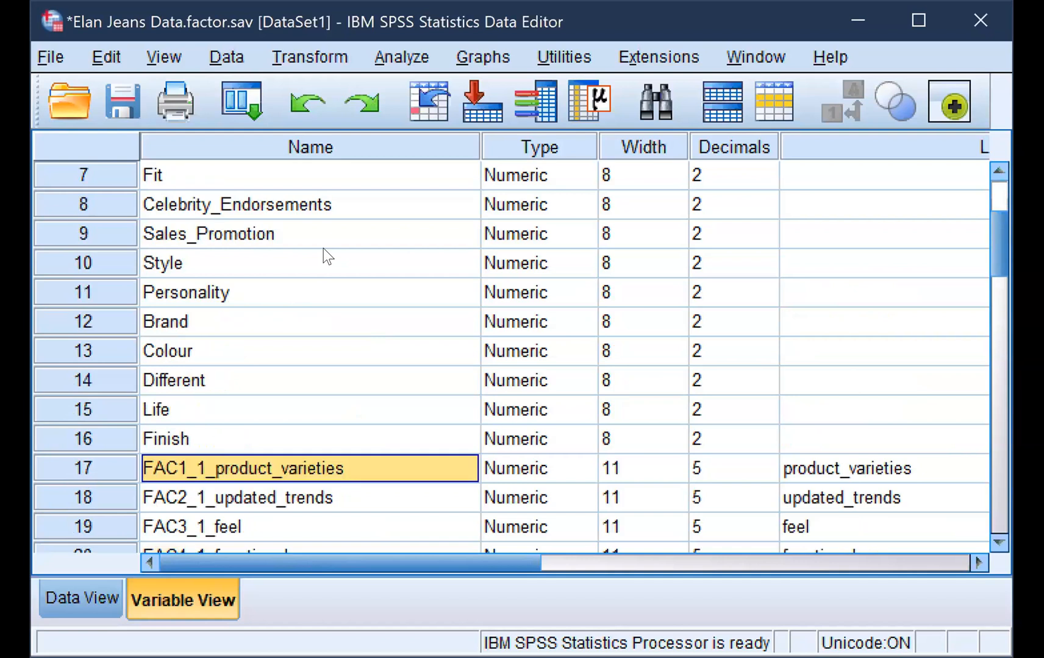
pyautogui.scroll(2, 323, 248)
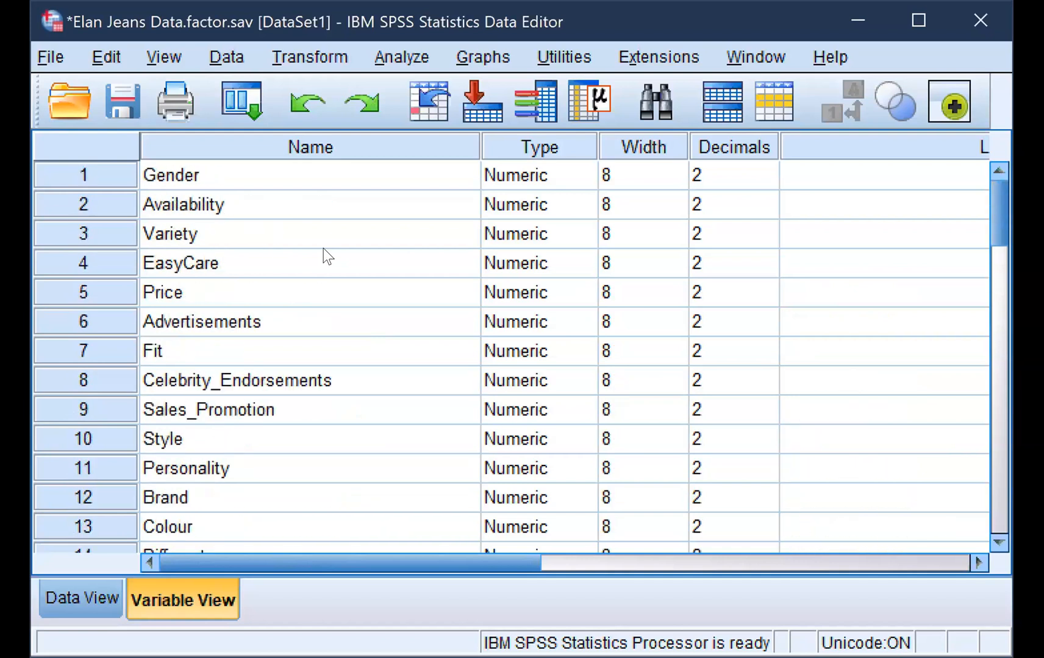
pyautogui.scroll(-4, 323, 248)
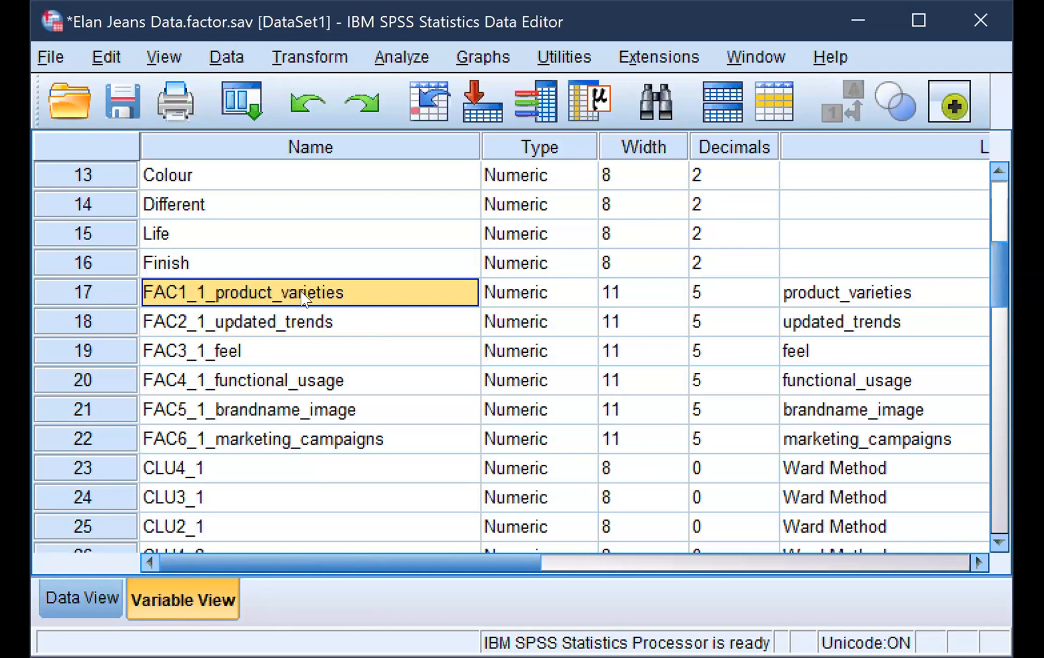
# Shorten the name of the first factor score variable to FAC1_1
pyautogui.doubleClick(341, 294)
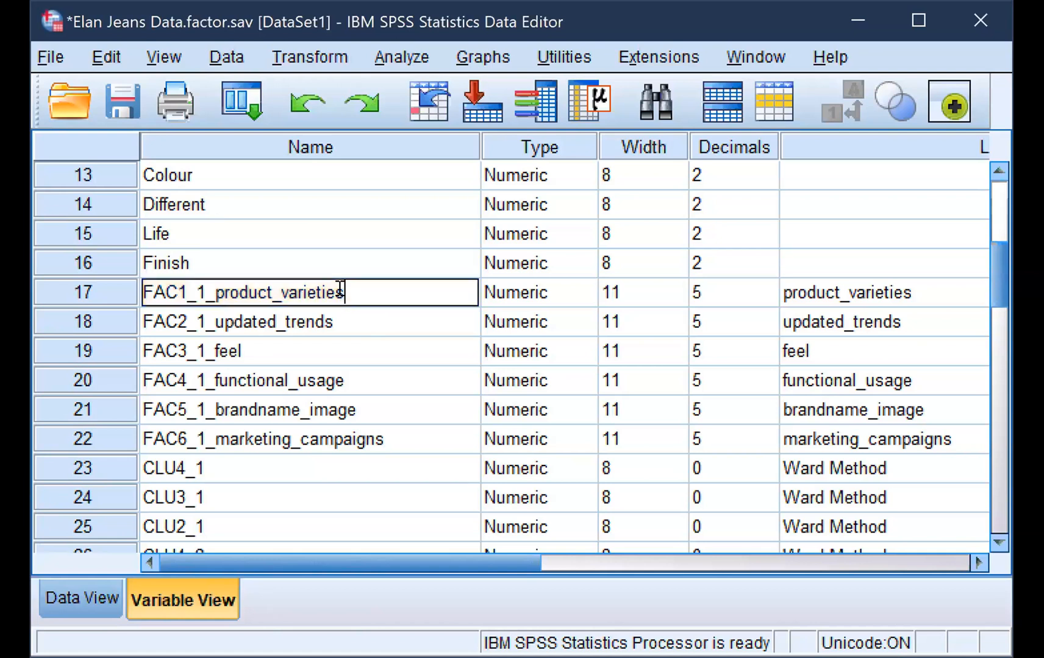
pyautogui.press('BackSpace')
pyautogui.press('BackSpace')
pyautogui.press('BackSpace')
pyautogui.press('BackSpace')
pyautogui.press('BackSpace')
pyautogui.press('BackSpace')
pyautogui.press('BackSpace')
pyautogui.press('BackSpace')
pyautogui.press('BackSpace')
pyautogui.press('BackSpace')
pyautogui.press('BackSpace')
pyautogui.press('BackSpace')
pyautogui.press('BackSpace')
pyautogui.press('BackSpace')
pyautogui.press('BackSpace')
pyautogui.press('BackSpace')
pyautogui.press('BackSpace')
pyautogui.press('BackSpace')
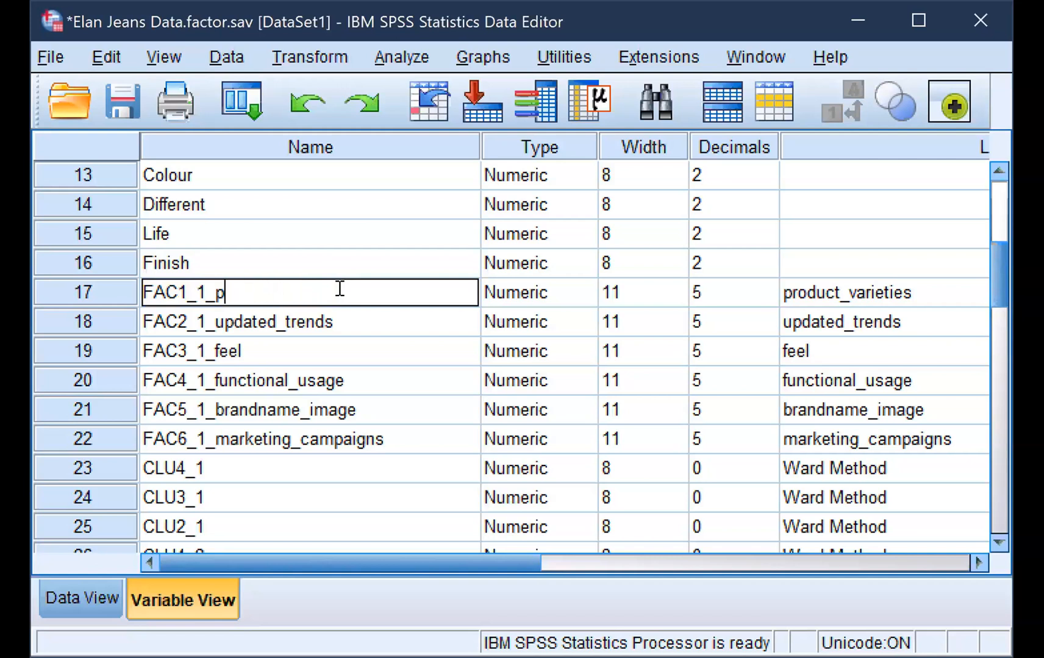
pyautogui.click(361, 326)
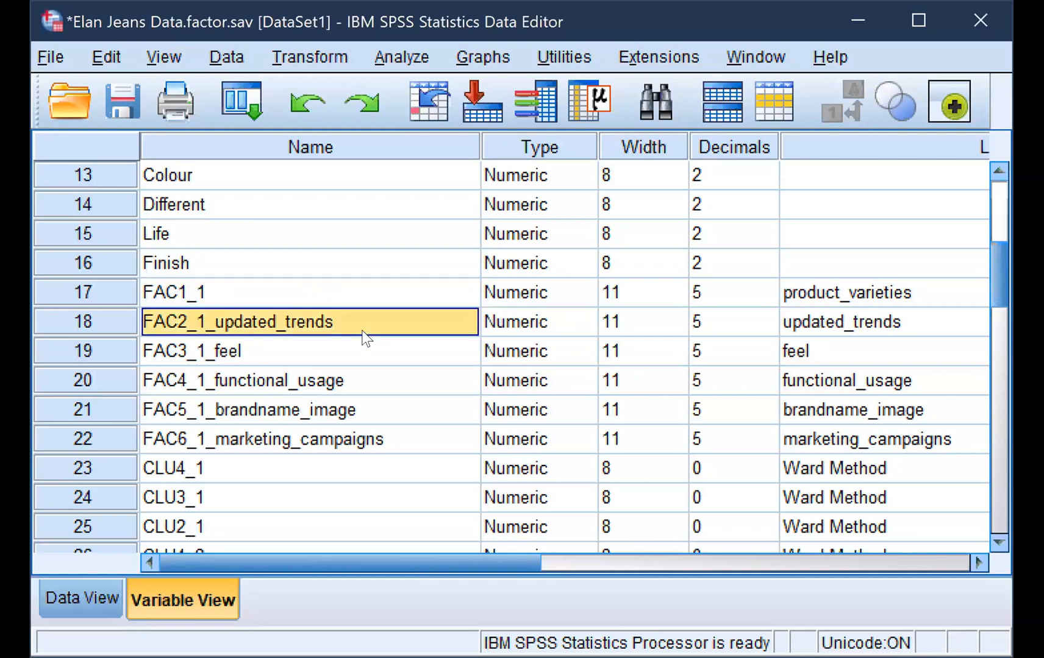
# Rename the FAC1_1 variable as FAC1_1_product_varieties
pyautogui.doubleClick(235, 291)
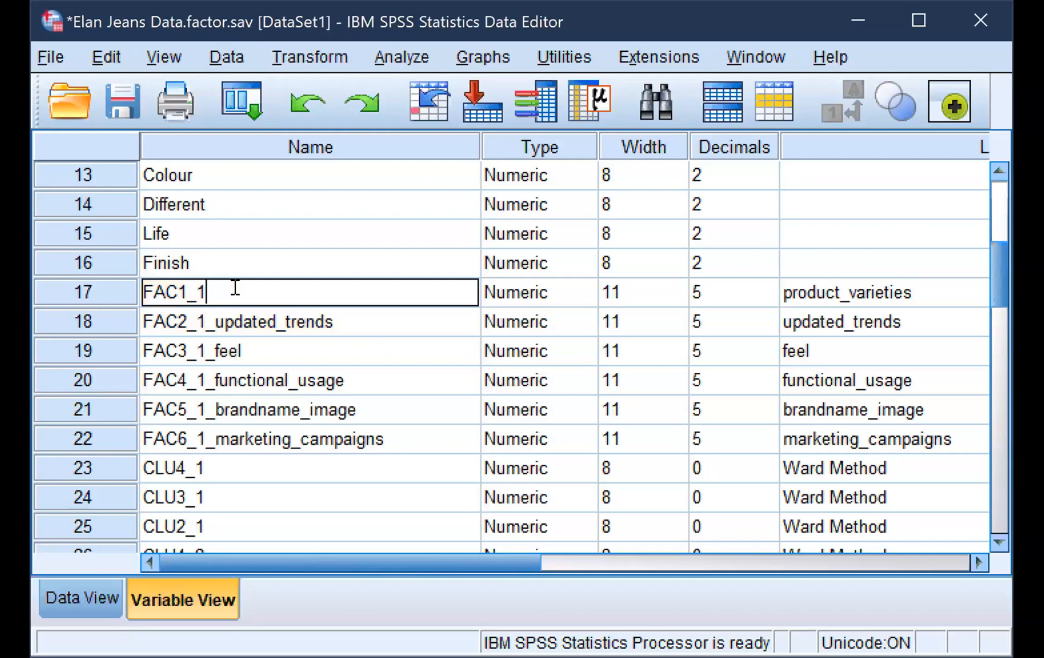
pyautogui.write('_product_vari')
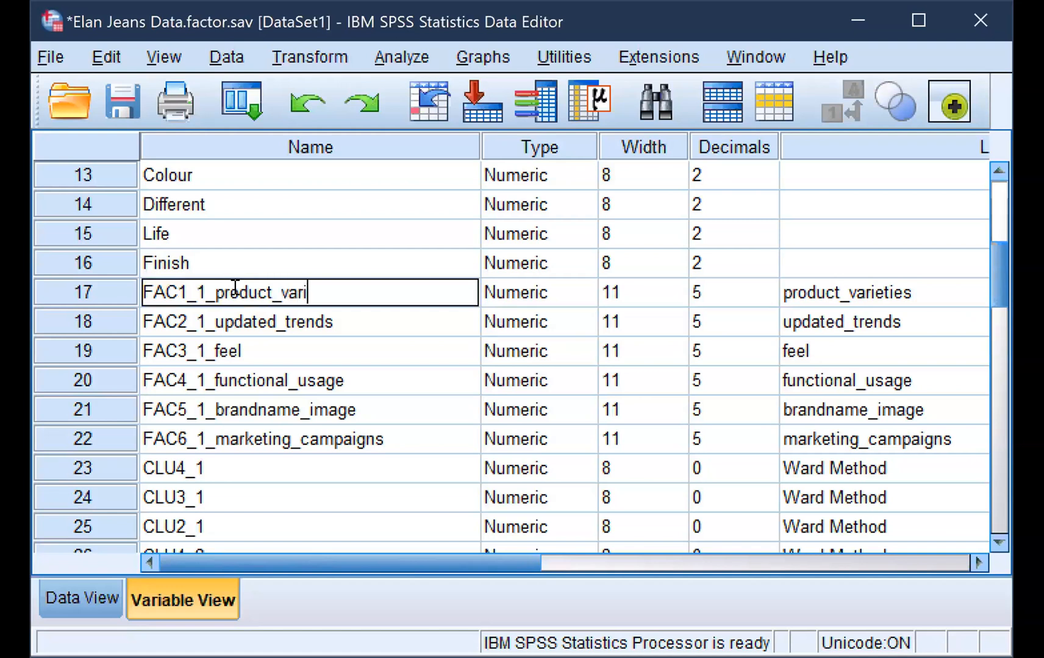
pyautogui.write('eties')
pyautogui.click(372, 363)
# Compare the first two factor score variables with the original survey variables such as EasyCare and Variety
pyautogui.click(332, 284)
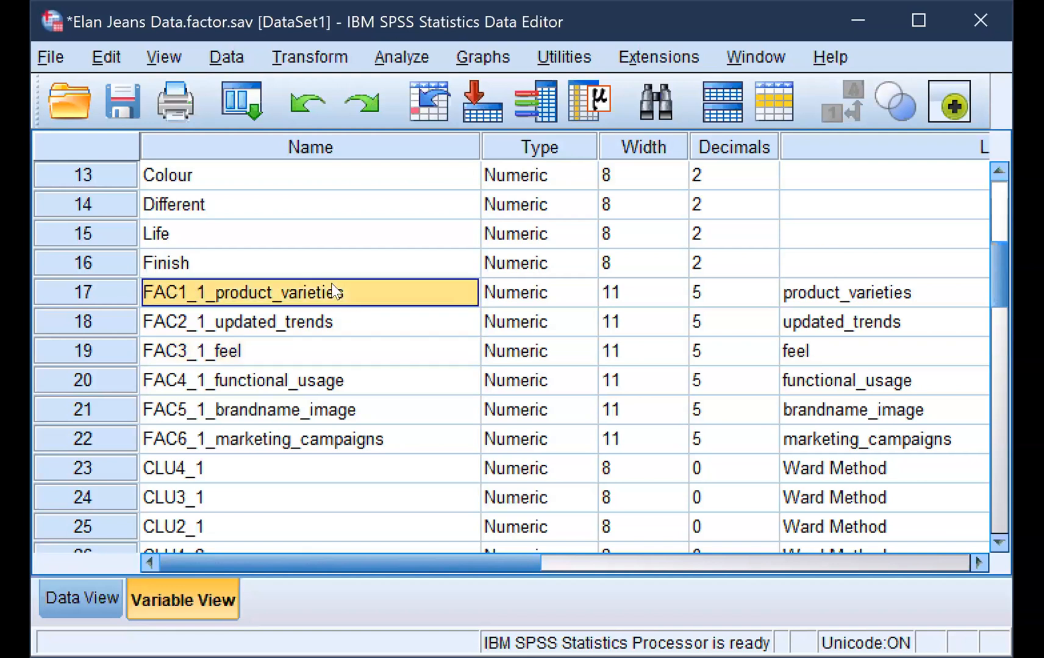
pyautogui.click(334, 315)
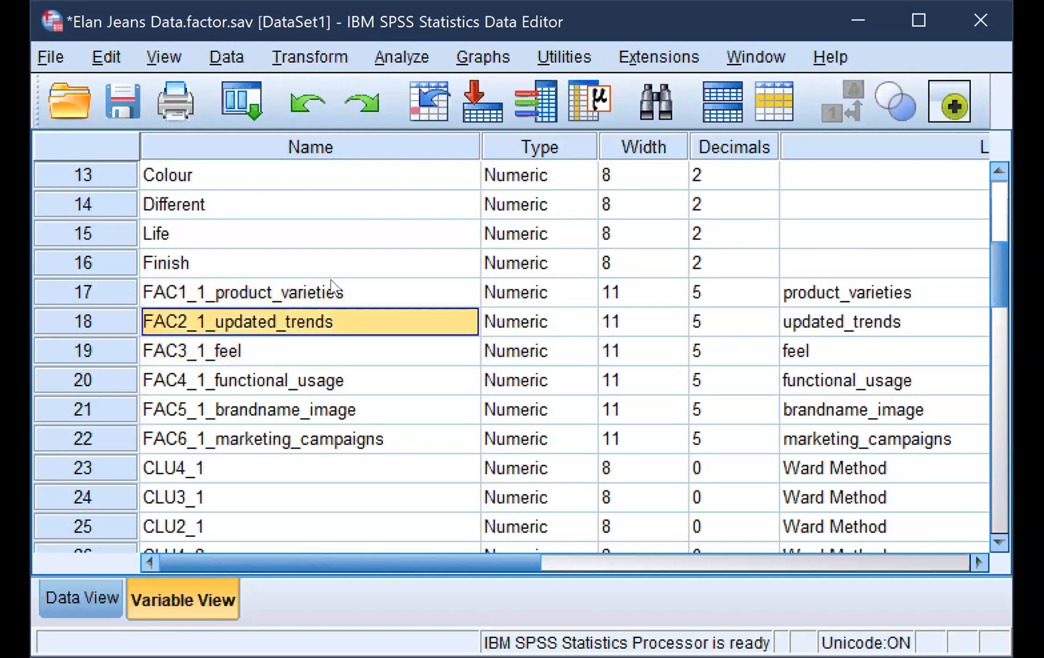
pyautogui.click(331, 293)
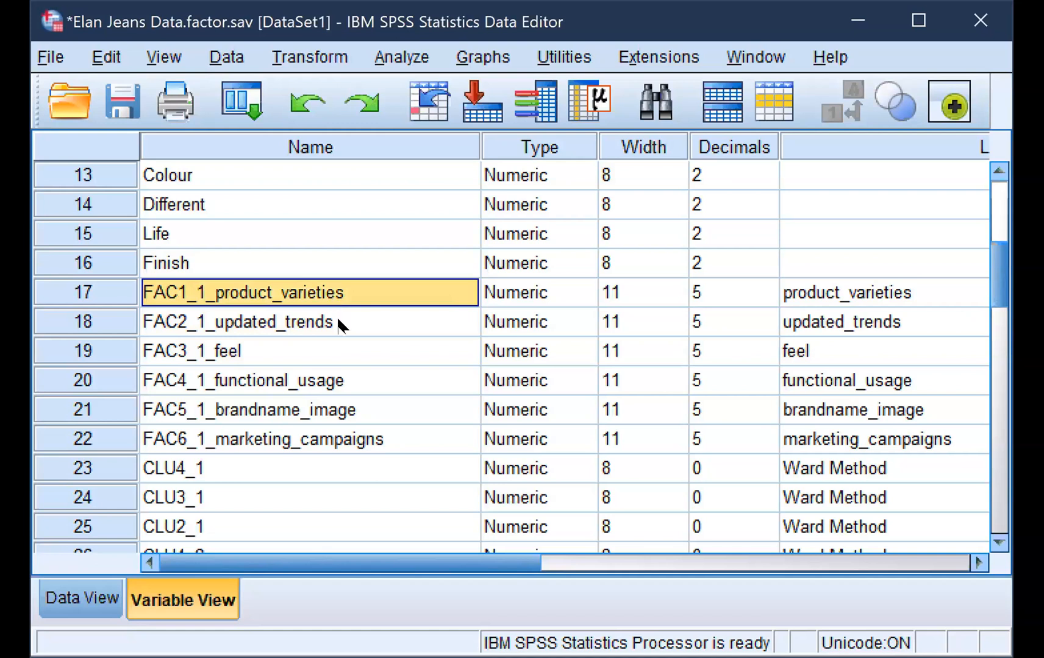
pyautogui.click(337, 317)
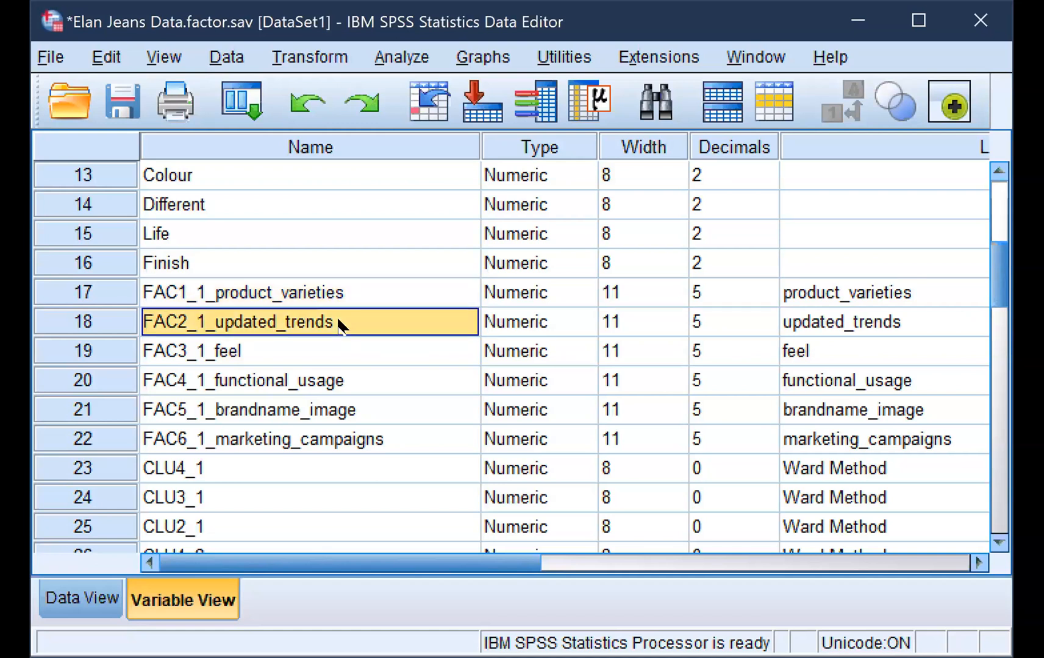
pyautogui.click(319, 294)
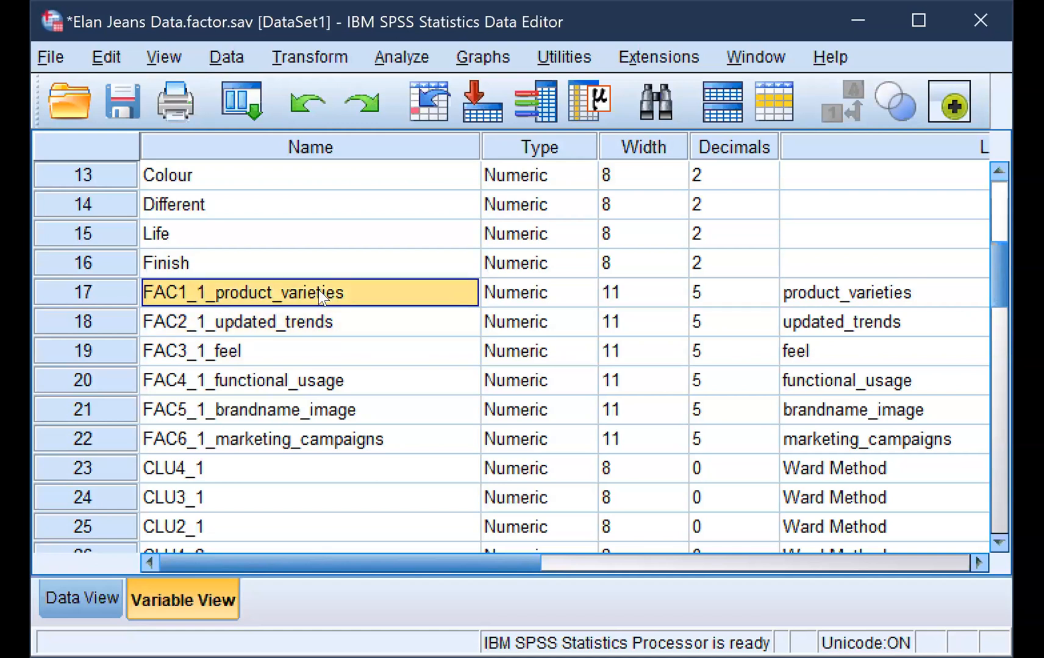
pyautogui.scroll(3, 319, 290)
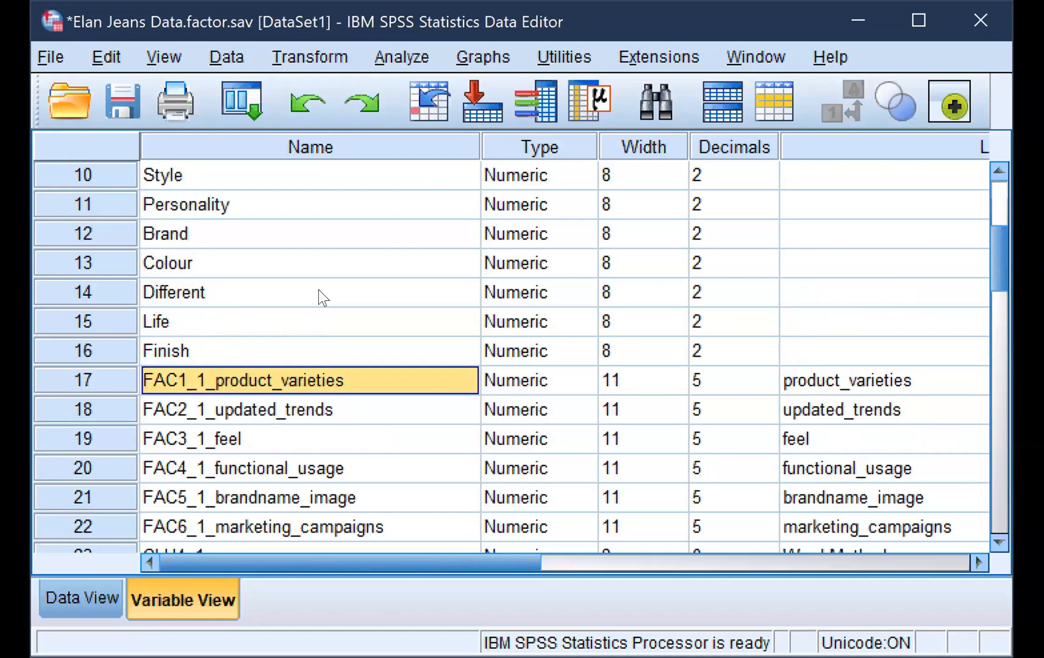
pyautogui.scroll(1, 318, 294)
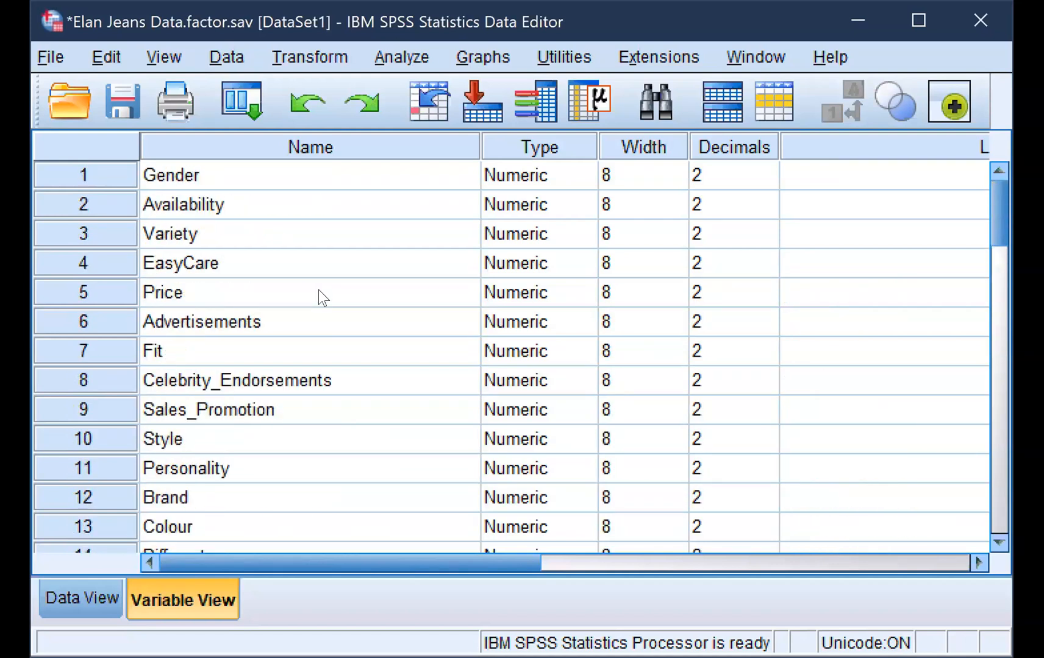
pyautogui.click(279, 258)
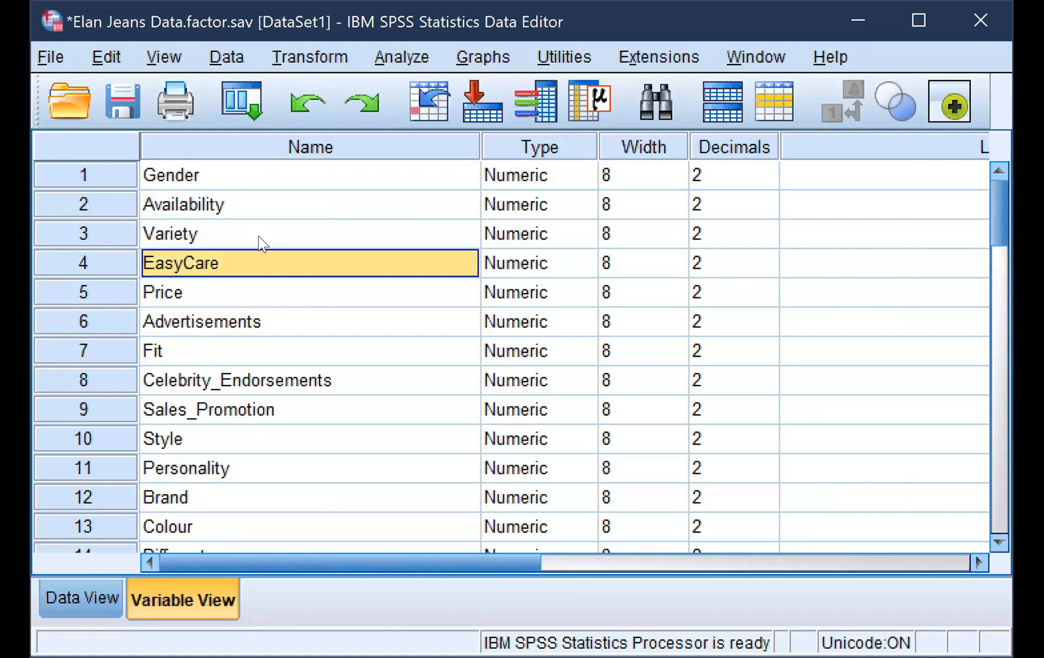
pyautogui.click(261, 241)
# Go through the factor score variable names one by one, from product varieties to brand name image
pyautogui.scroll(-3, 291, 294)
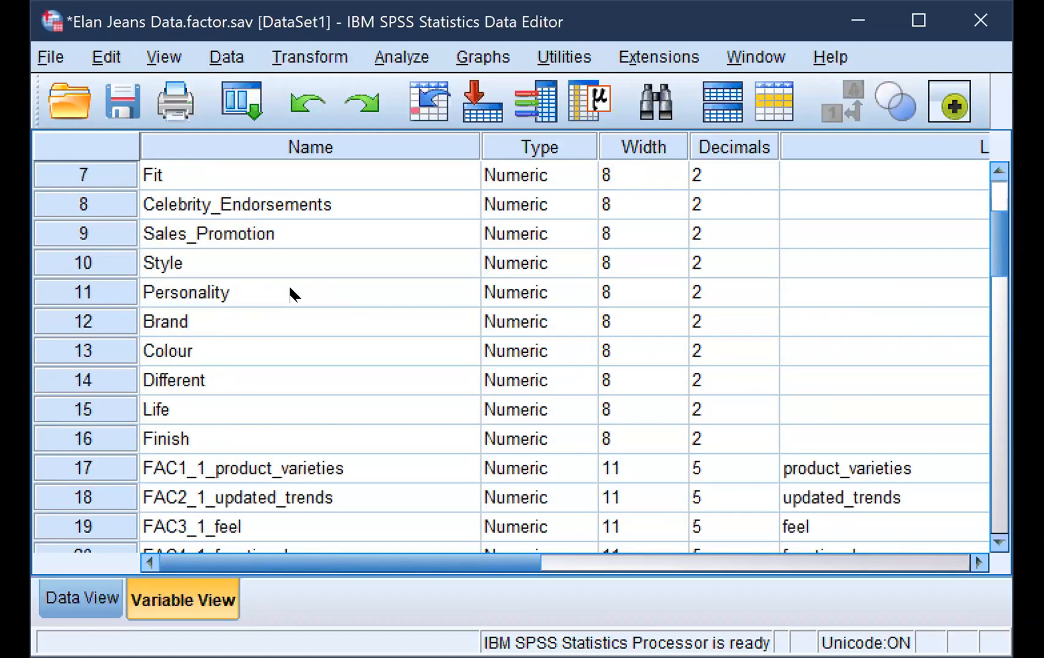
pyautogui.click(256, 386)
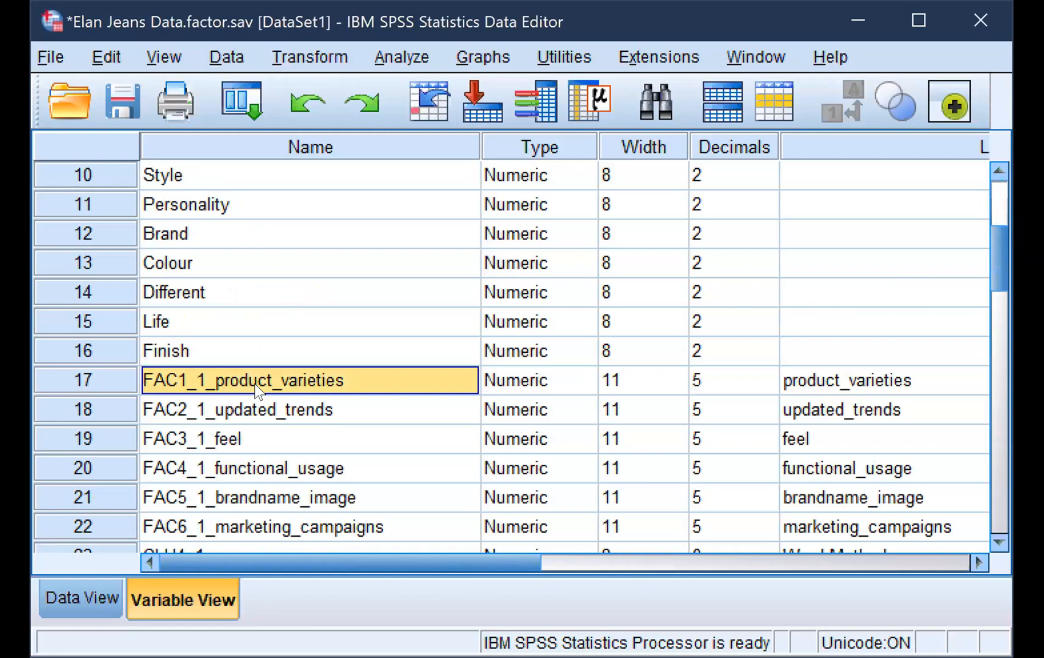
pyautogui.click(267, 414)
pyautogui.scroll(-1, 264, 408)
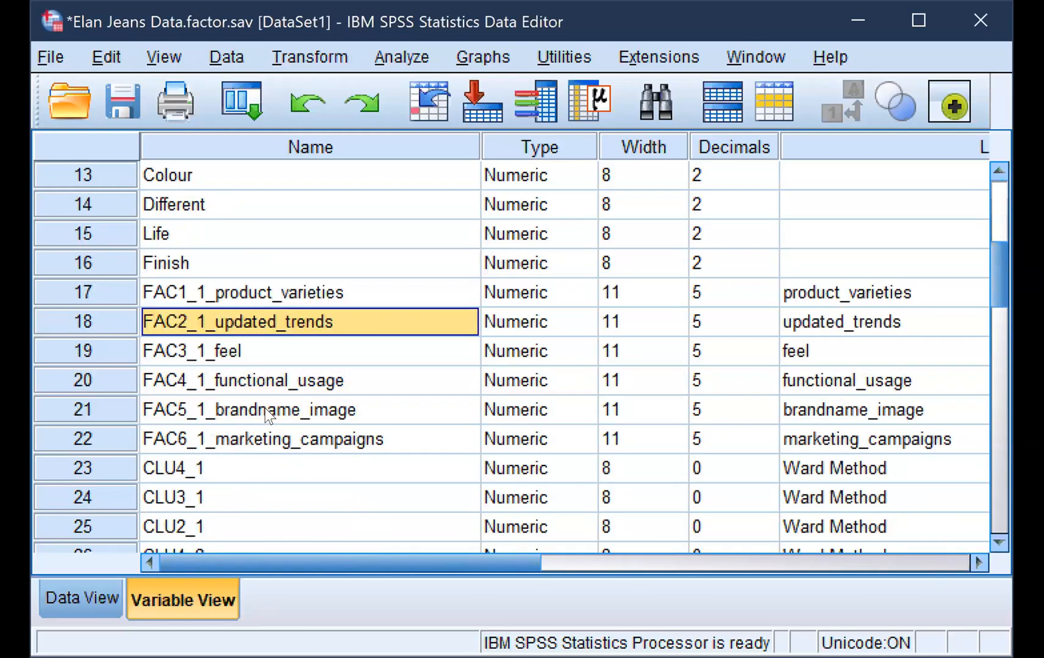
pyautogui.click(243, 353)
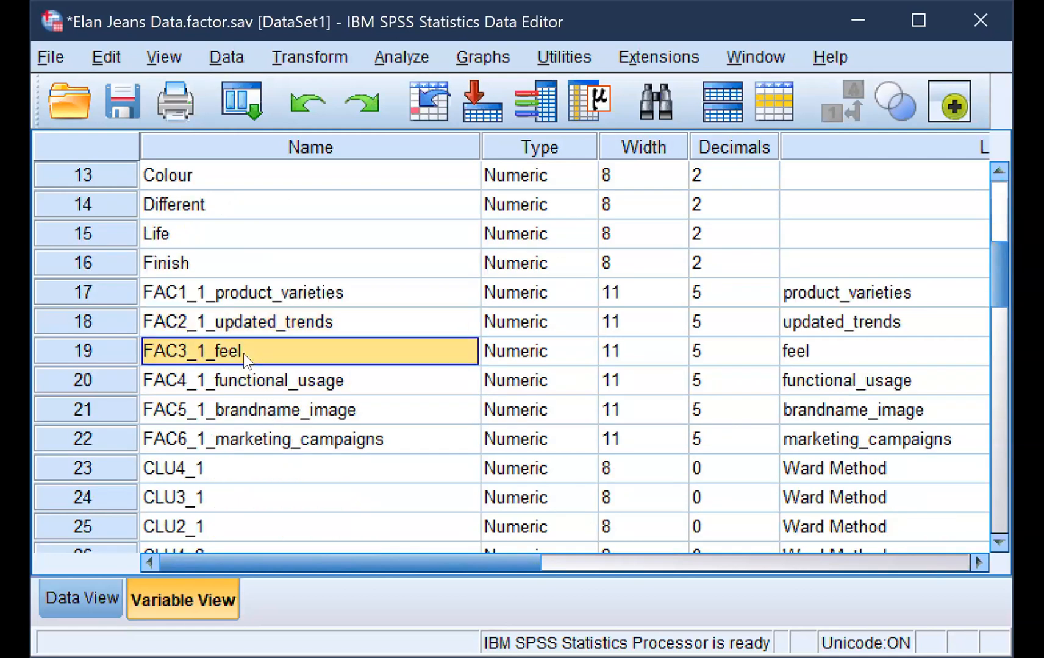
pyautogui.click(274, 382)
pyautogui.click(296, 398)
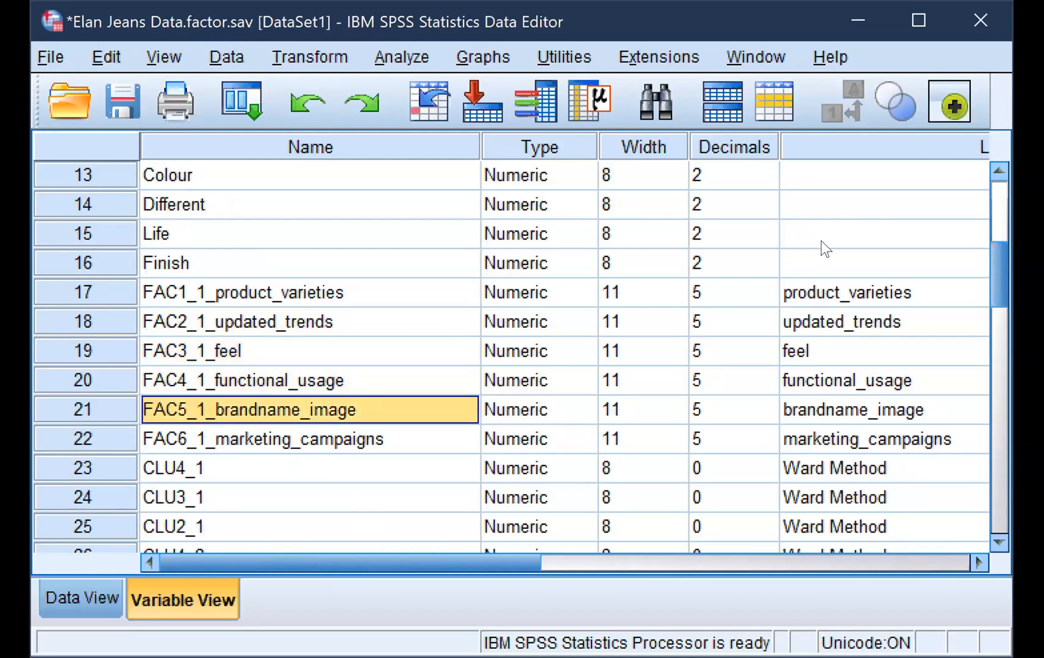
# Check the labels of the factor score variables from product_varieties to brandname_image
pyautogui.click(815, 293)
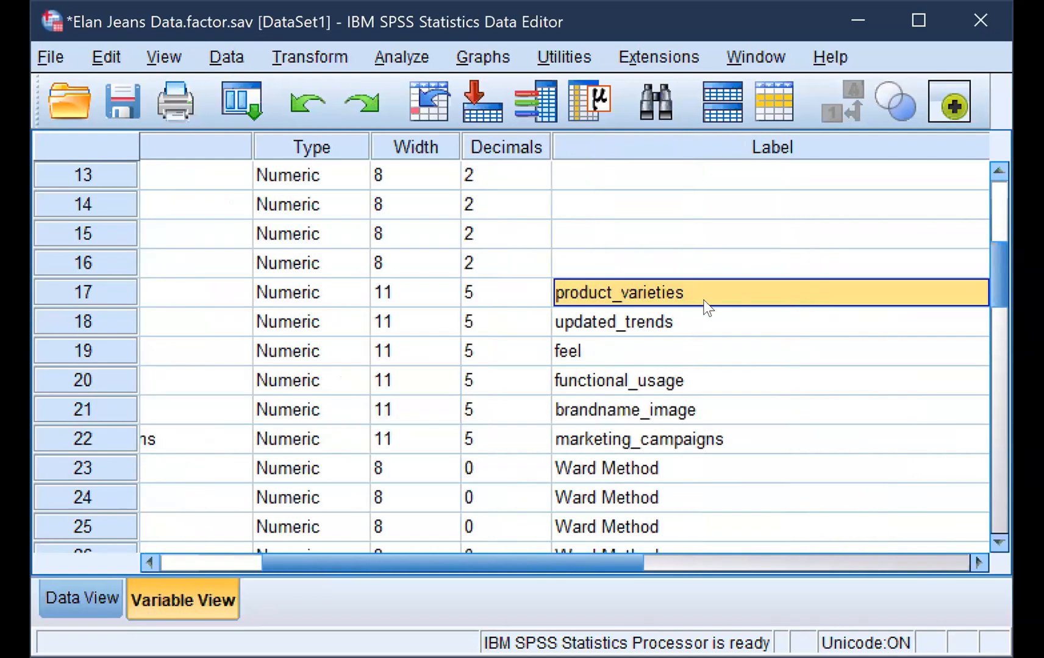
pyautogui.click(695, 320)
pyautogui.click(661, 349)
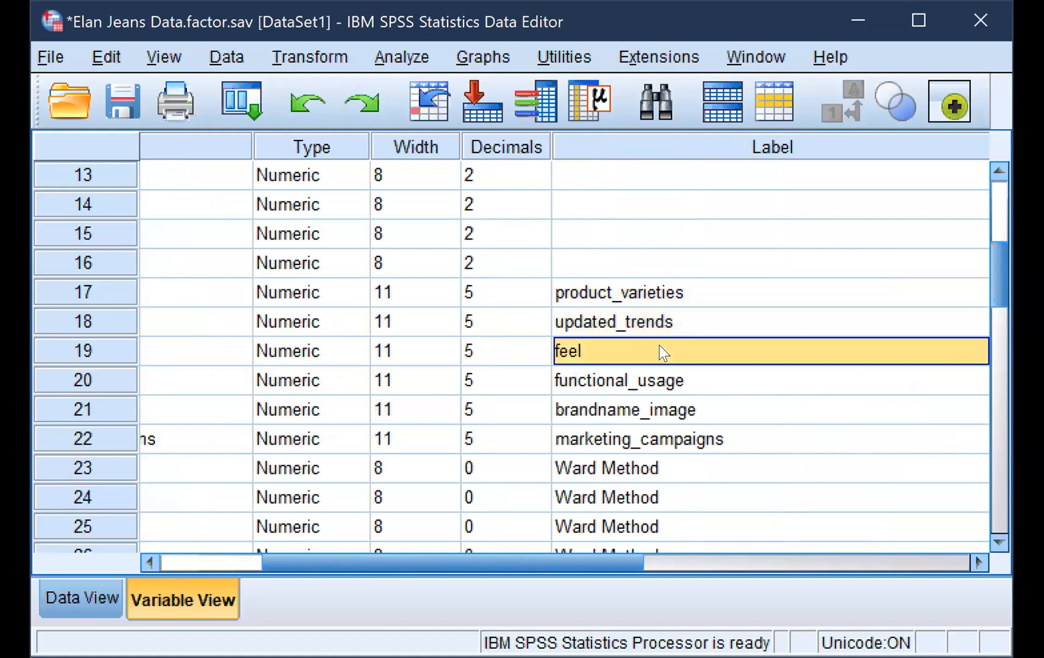
pyautogui.click(638, 382)
pyautogui.click(632, 412)
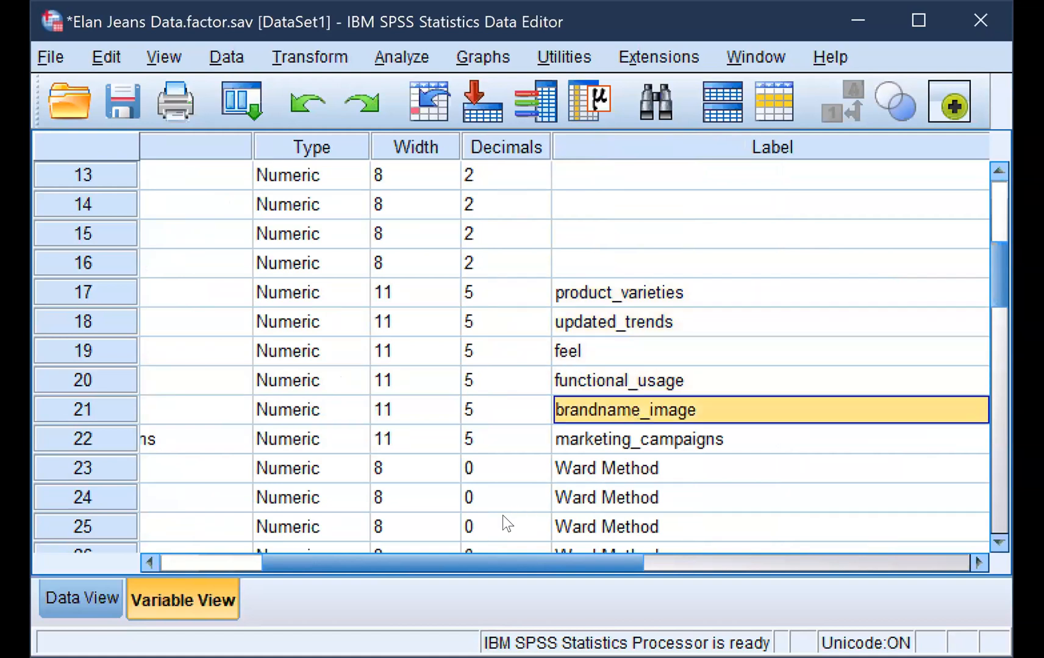
pyautogui.moveTo(463, 556); pyautogui.dragTo(321, 576)
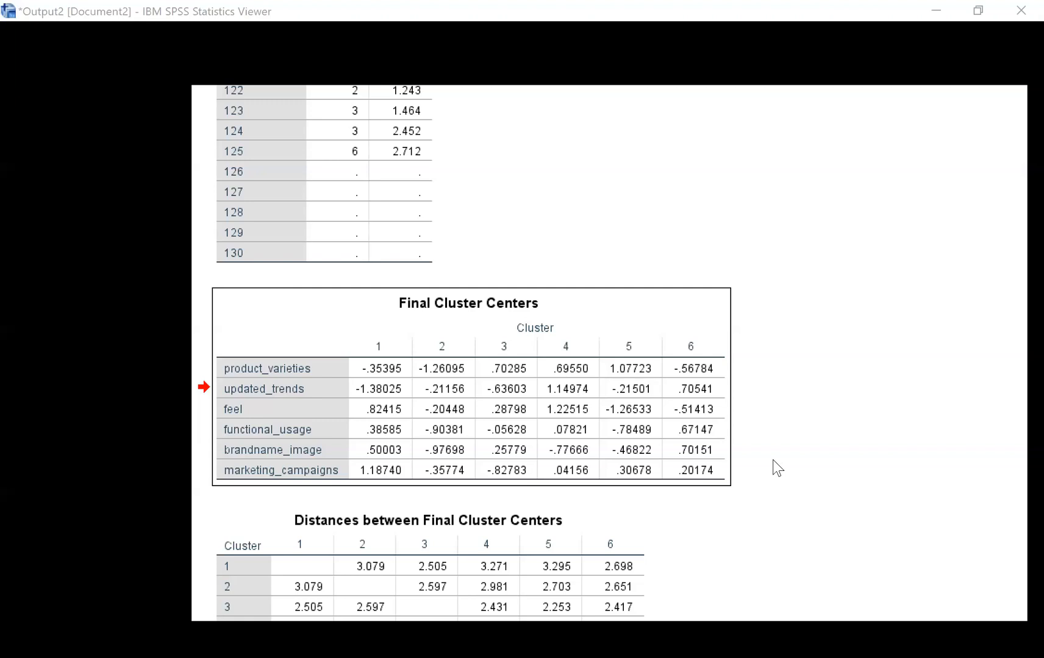
# Switch to the output viewer and examine the Final Cluster Centers table across the six clusters
pyautogui.scroll(-3, 774, 468)
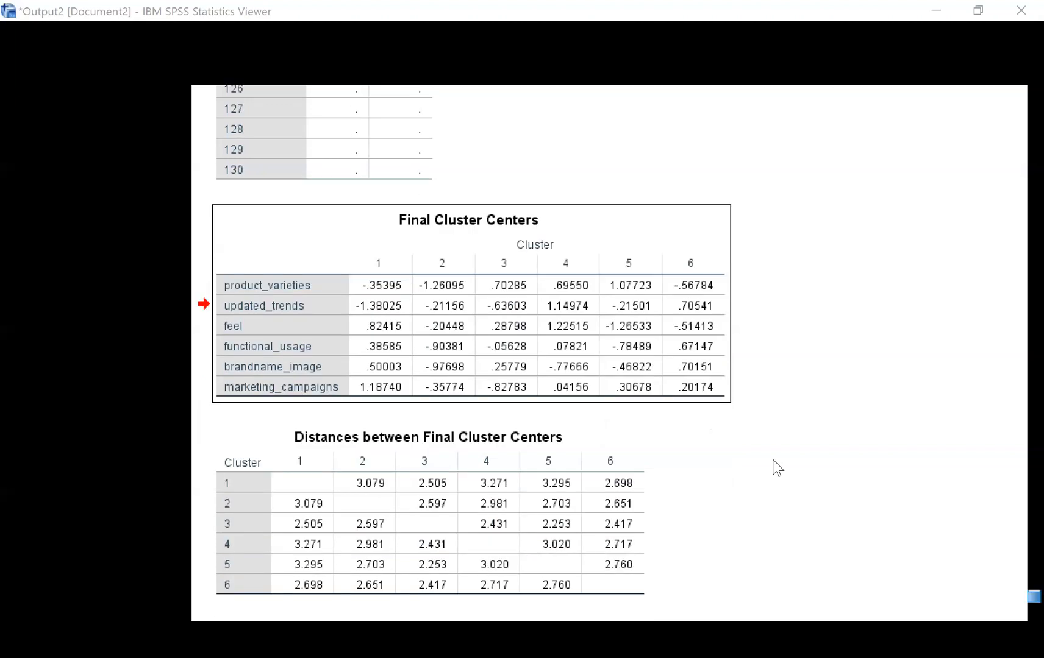
pyautogui.click(567, 320)
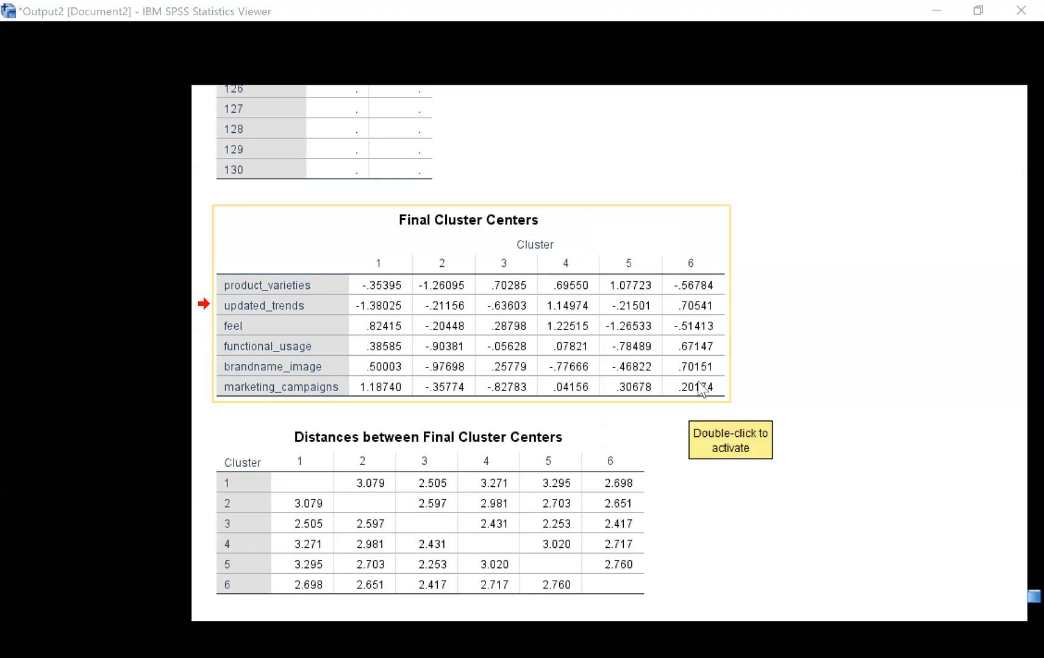
pyautogui.click(631, 262)
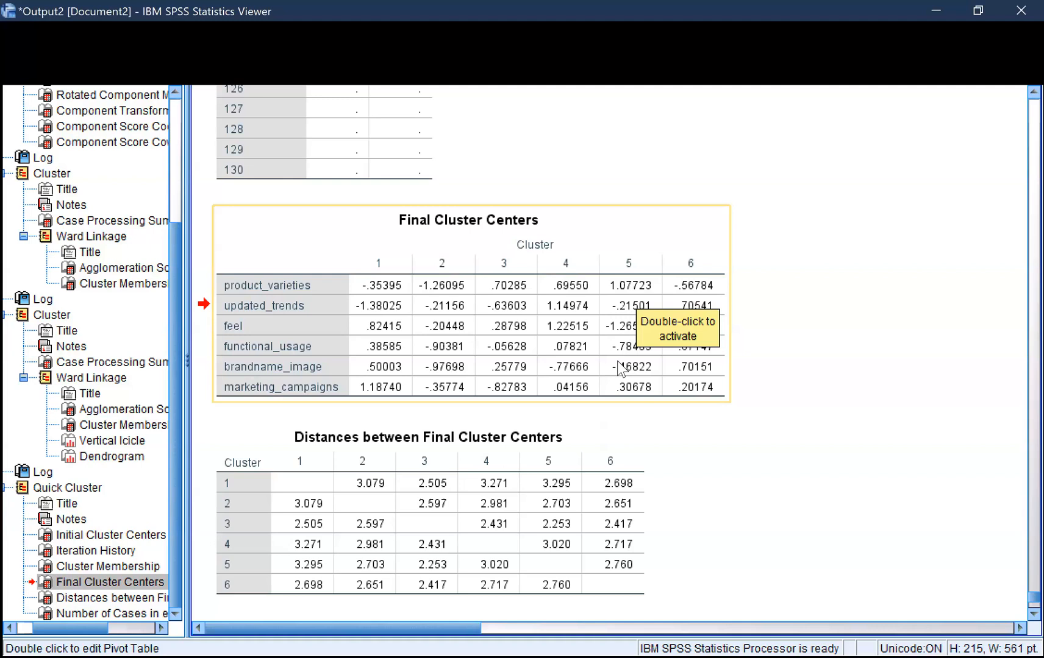
# Switch to the Data Editor, find the saved cluster number variable QCL_1 and select its column in the case data
pyautogui.click(608, 394)
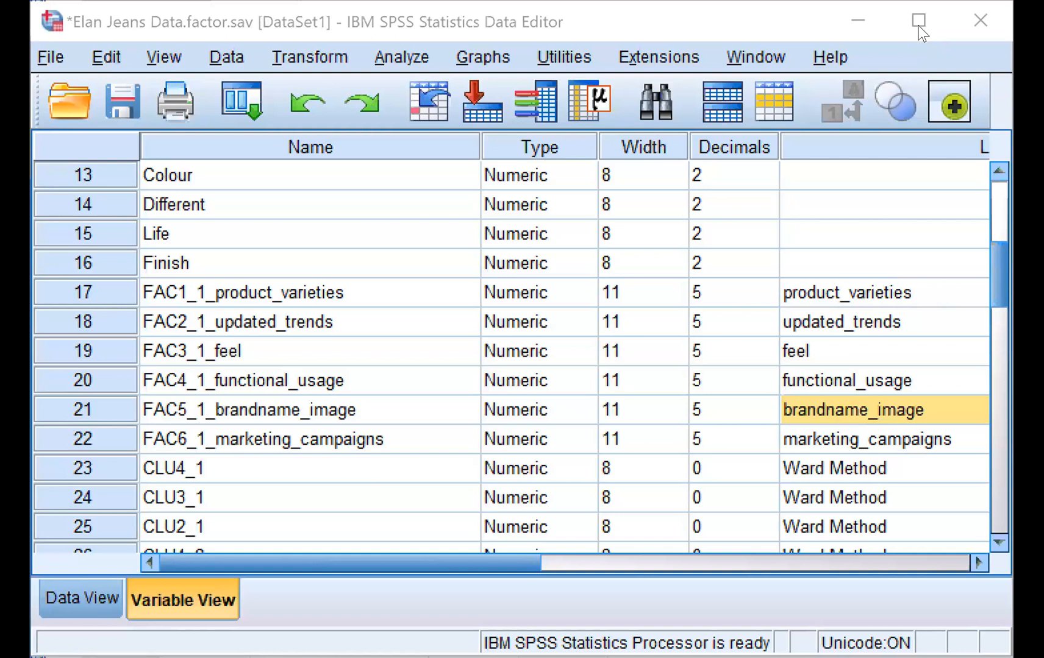
pyautogui.scroll(-2, 664, 268)
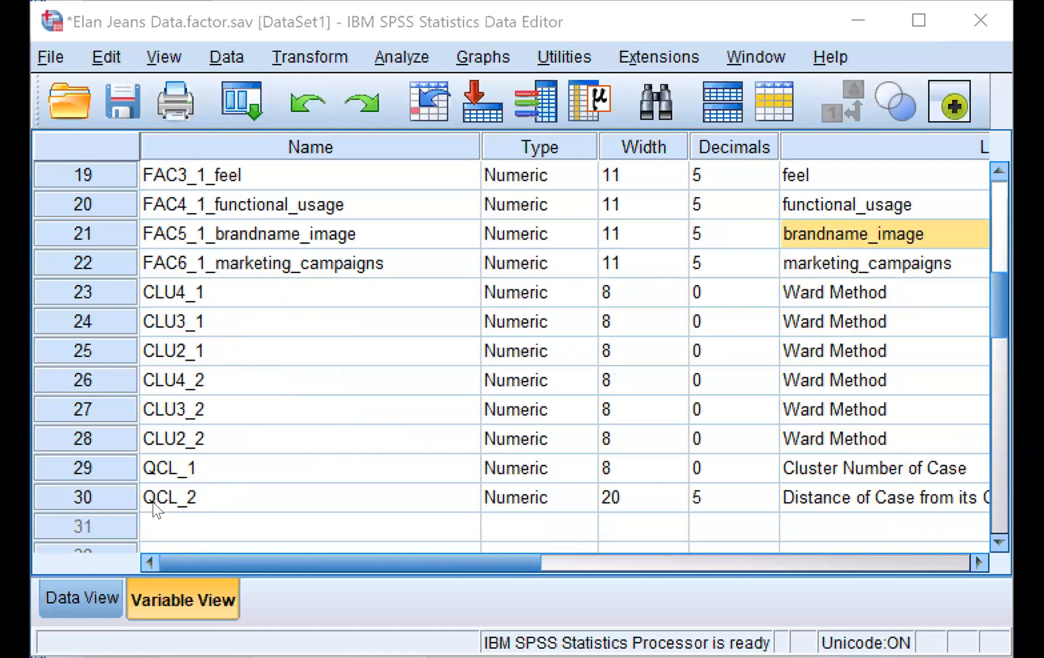
pyautogui.click(103, 465)
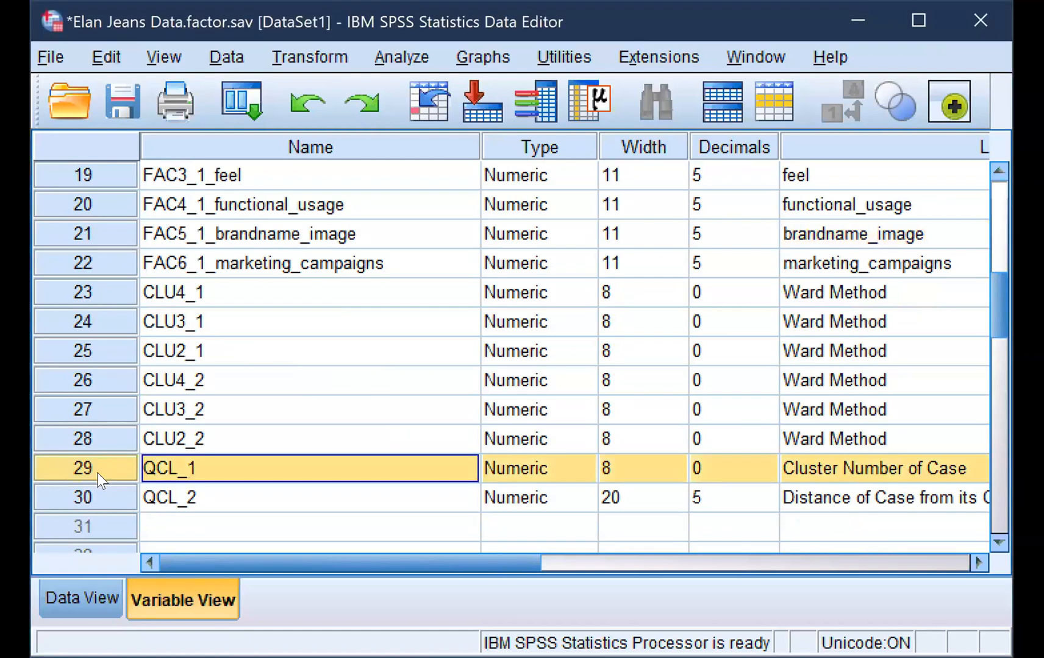
pyautogui.doubleClick(94, 469)
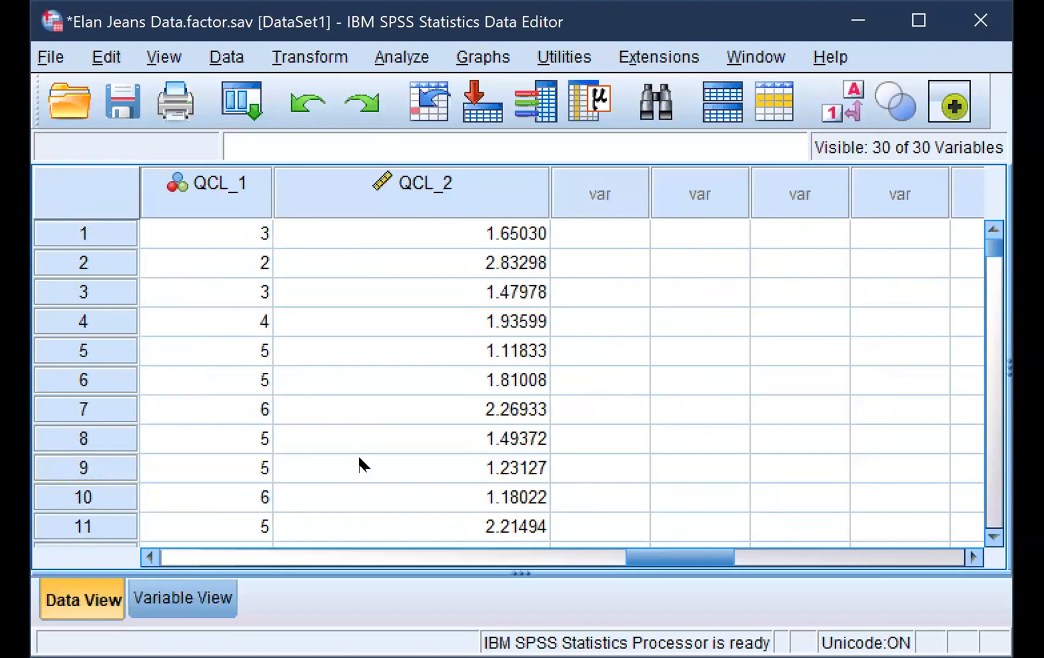
pyautogui.moveTo(651, 550); pyautogui.dragTo(615, 551)
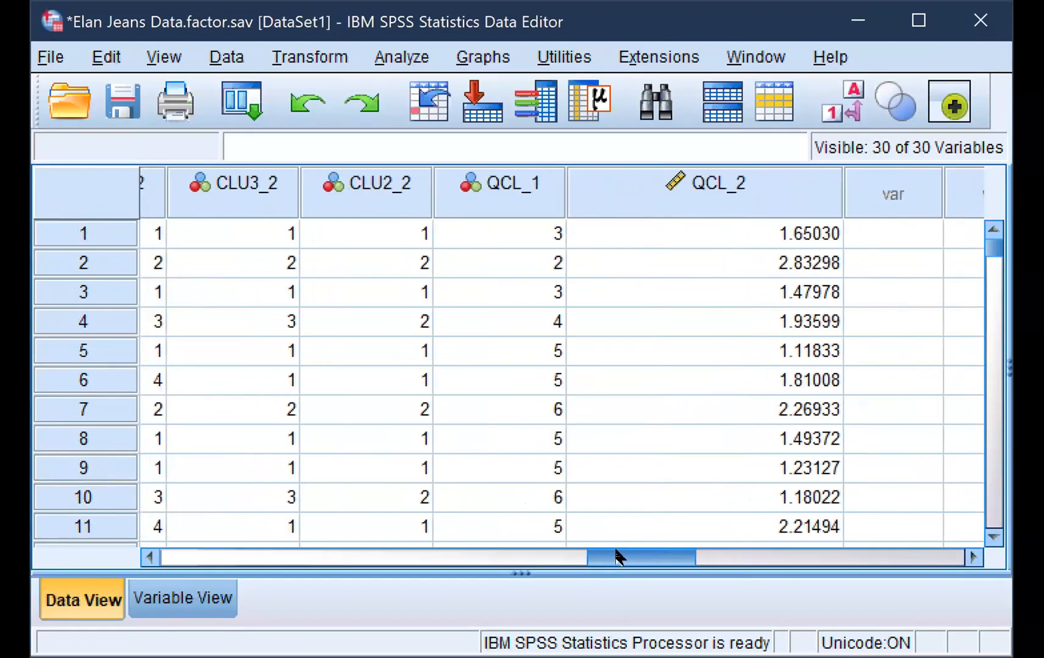
pyautogui.click(542, 187)
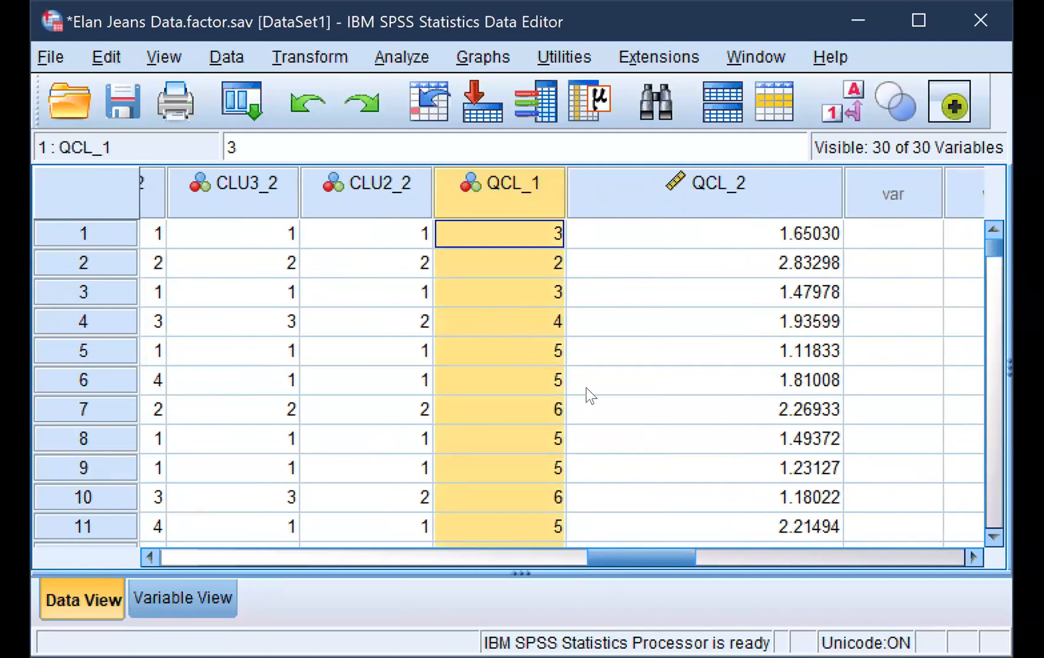
# Look through the cases' cluster numbers in QCL_1 and their distances from the cluster center in QCL_2
pyautogui.moveTo(651, 549); pyautogui.dragTo(686, 548)
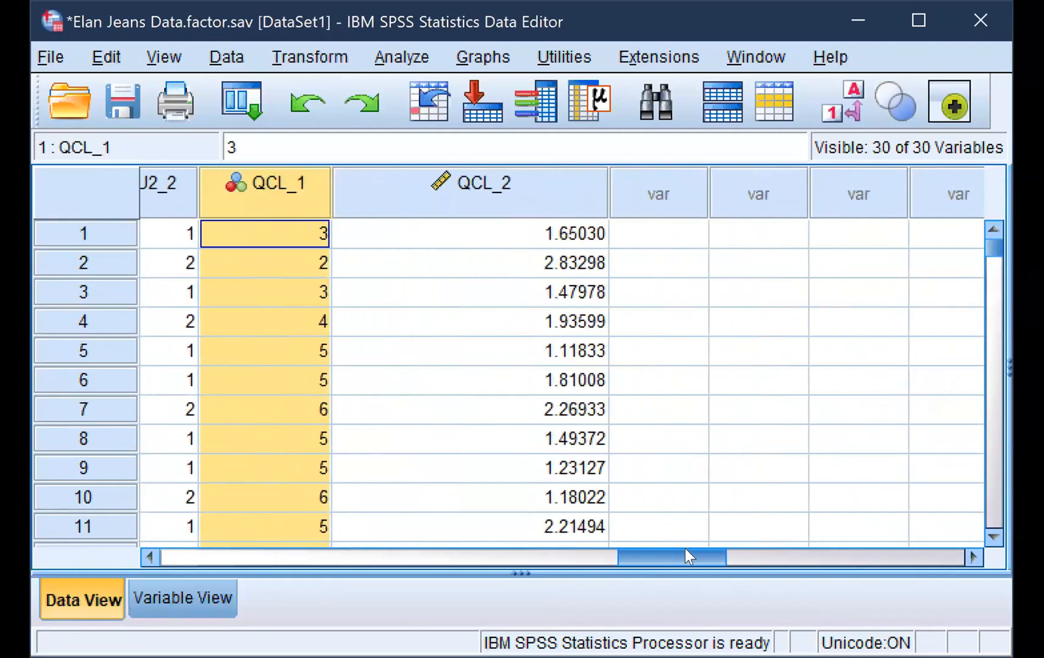
pyautogui.scroll(-2, 335, 439)
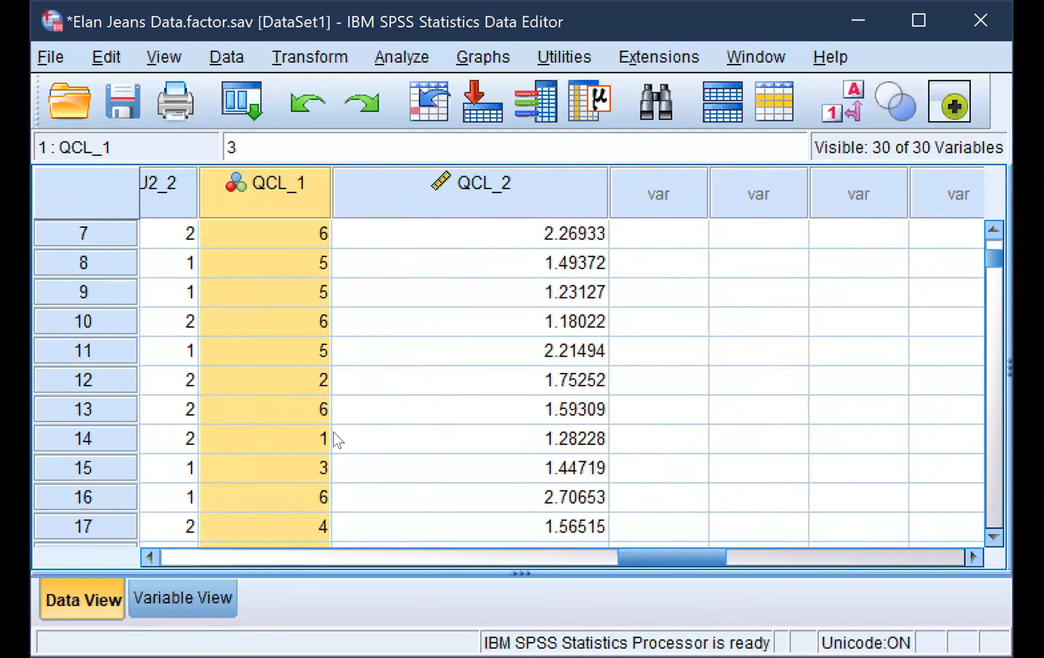
pyautogui.scroll(-15, 336, 439)
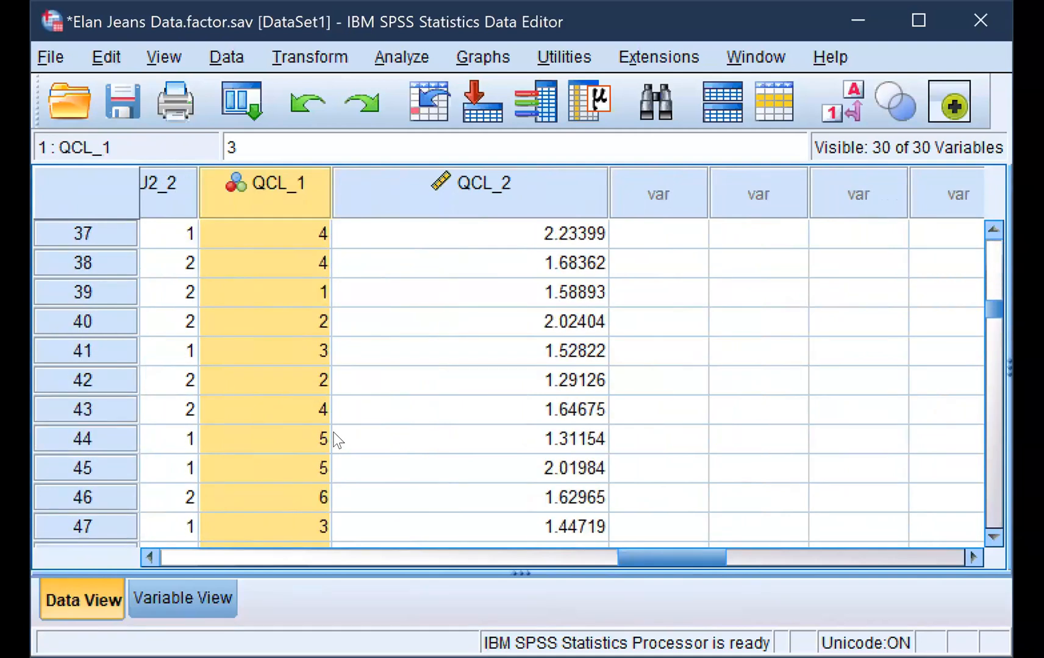
pyautogui.scroll(-17, 335, 438)
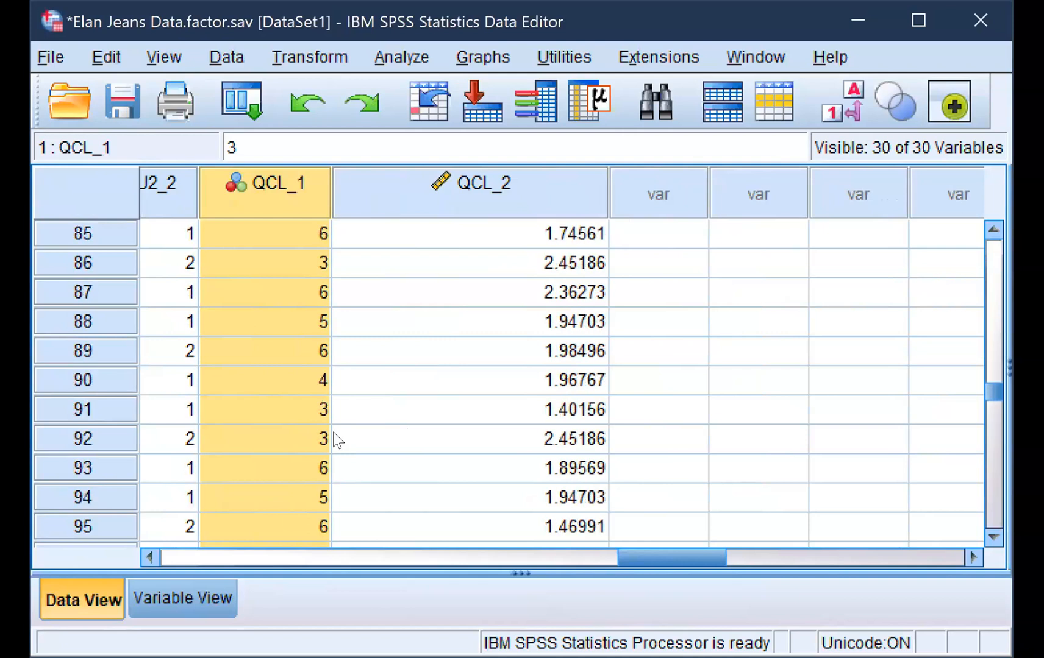
pyautogui.scroll(-6, 333, 439)
pyautogui.scroll(20, 333, 439)
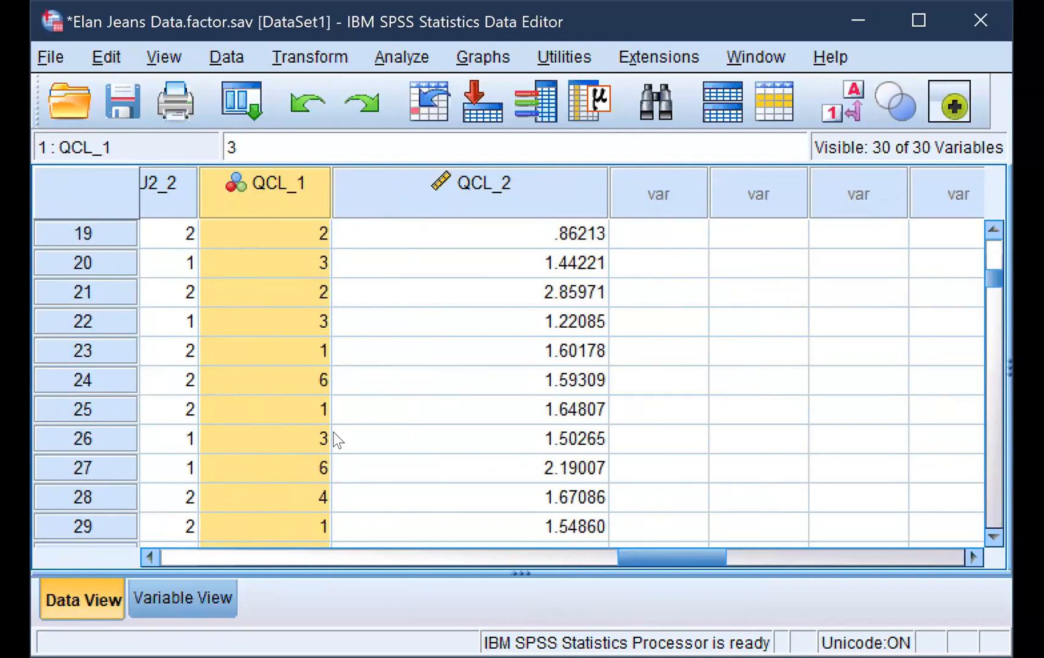
pyautogui.moveTo(724, 557); pyautogui.dragTo(663, 592)
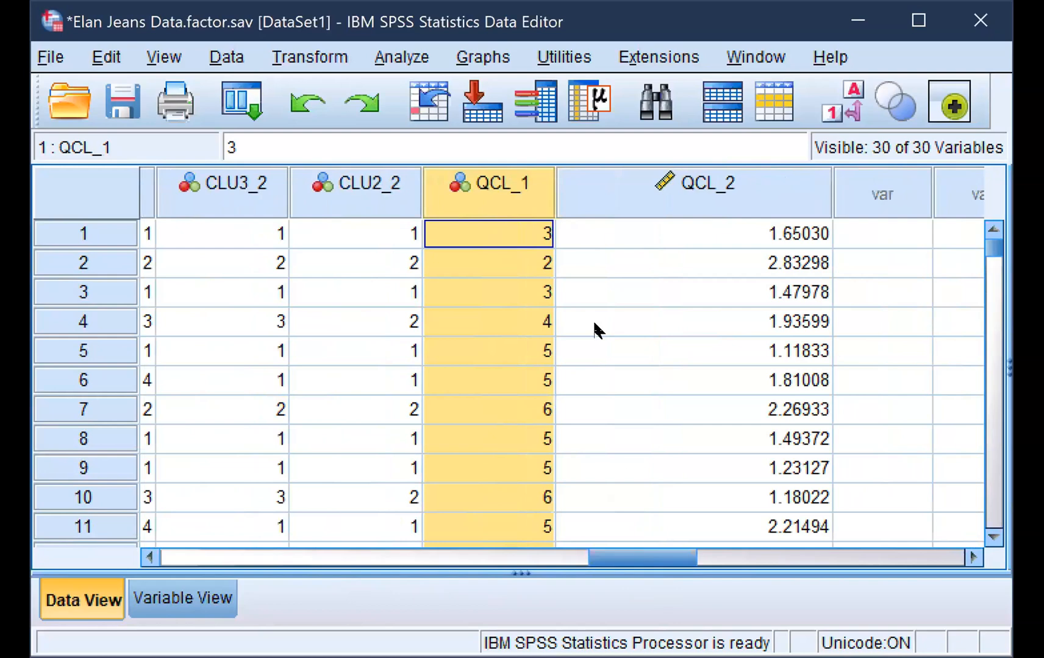
# Run a Crosstabs analysis with Gender in the rows and Cluster Number of Case in the columns
pyautogui.click(396, 58)
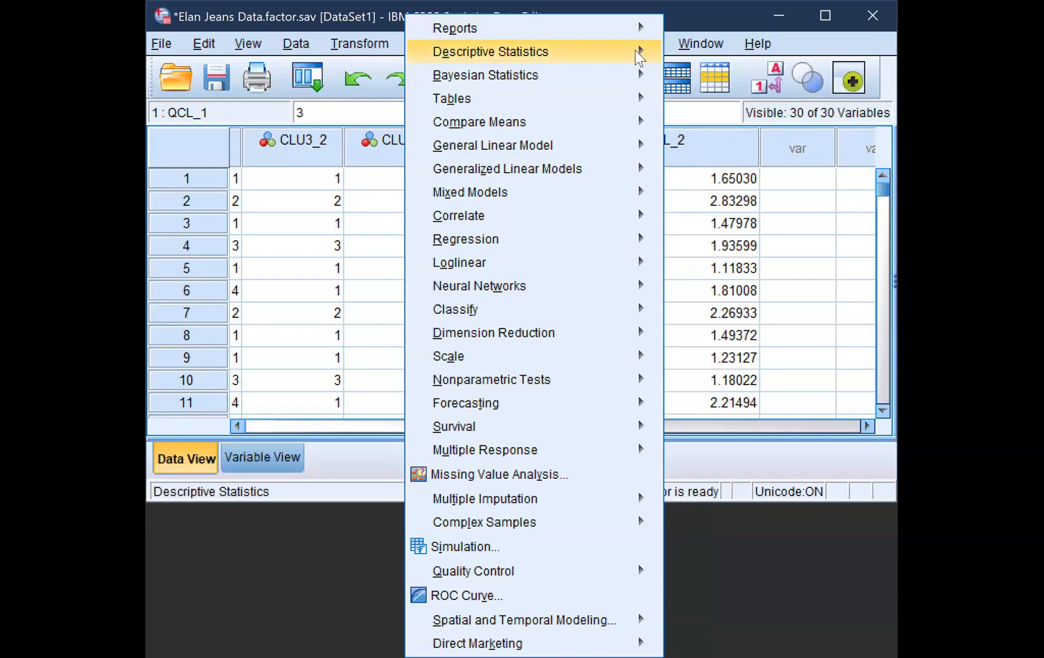
pyautogui.moveTo(638, 52)
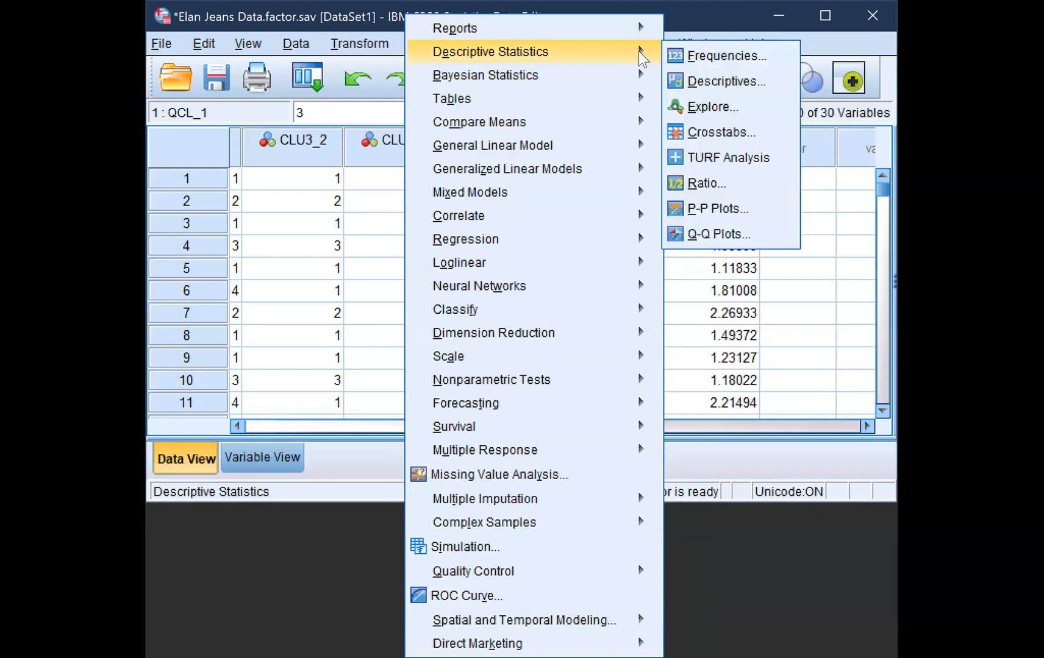
pyautogui.click(720, 133)
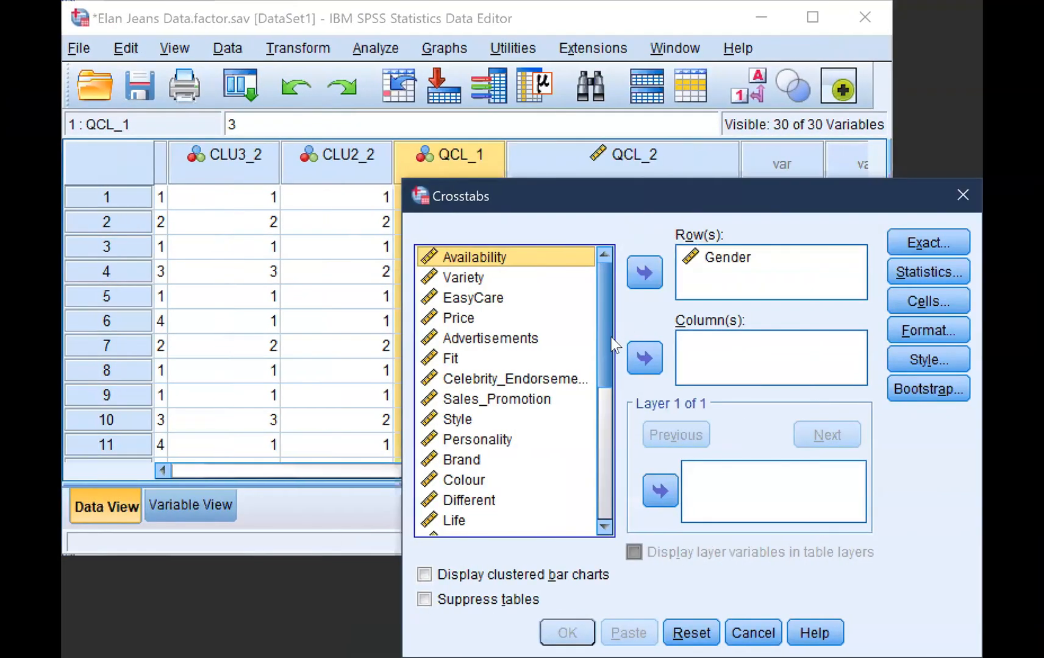
pyautogui.click(719, 268)
pyautogui.moveTo(605, 307); pyautogui.dragTo(602, 438)
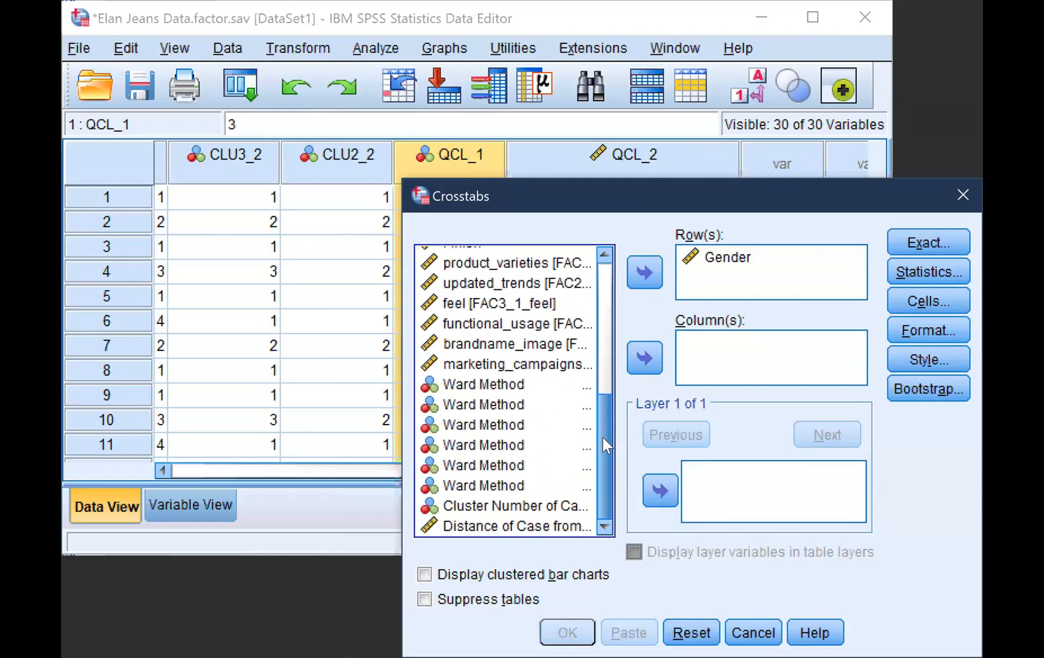
pyautogui.click(505, 509)
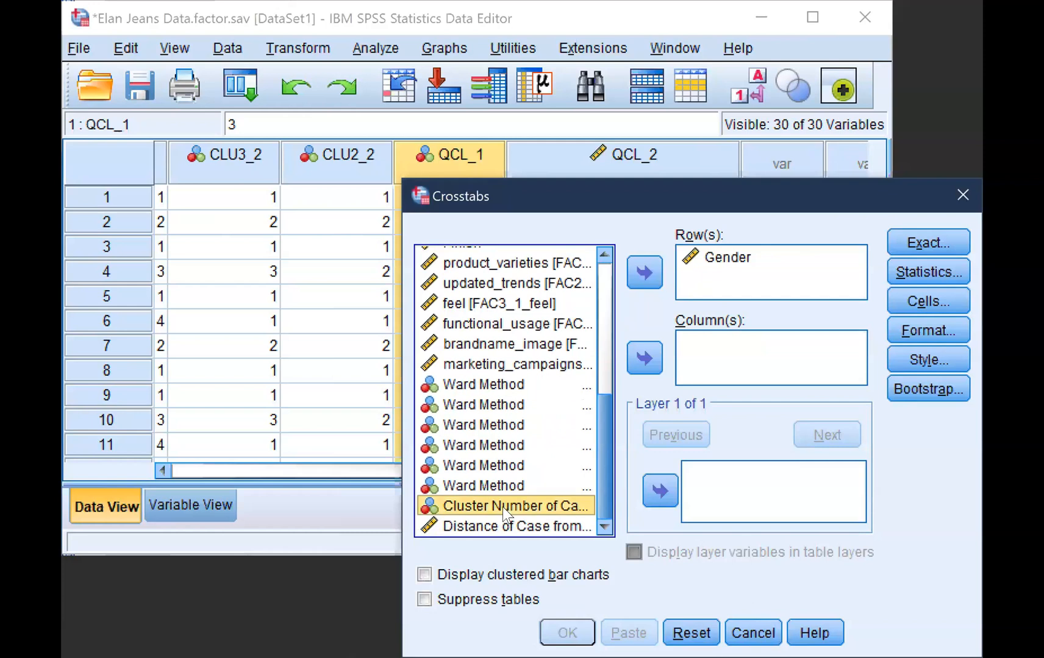
pyautogui.click(642, 361)
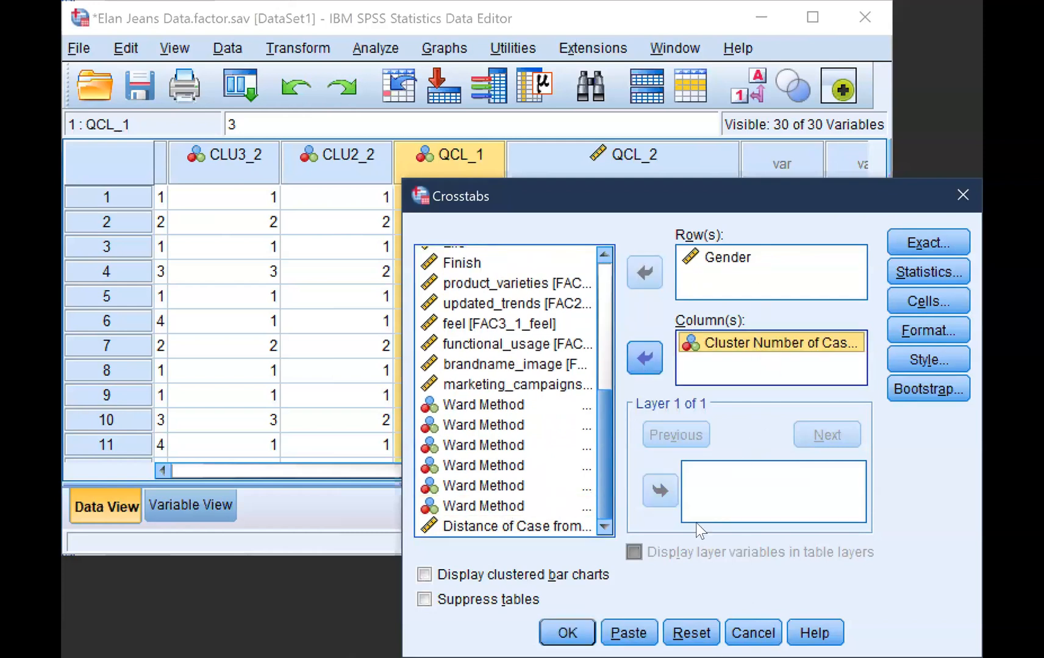
pyautogui.click(567, 633)
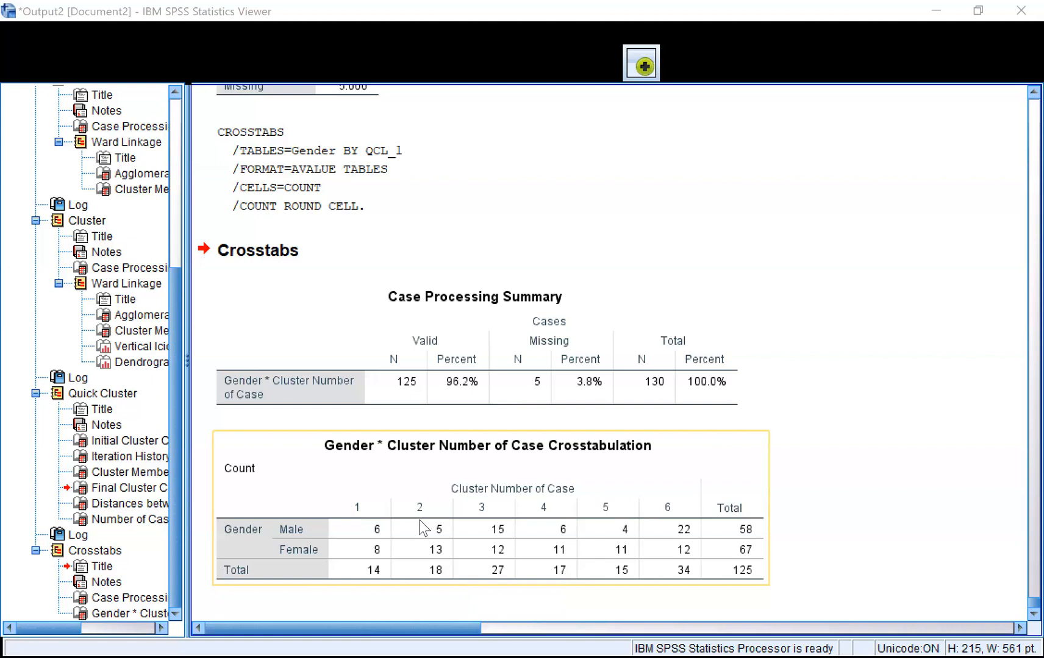
# Review the Final Cluster Centers for each cluster and relate them to the Gender by Cluster Number of Case crosstabulation
pyautogui.scroll(3, 422, 528)
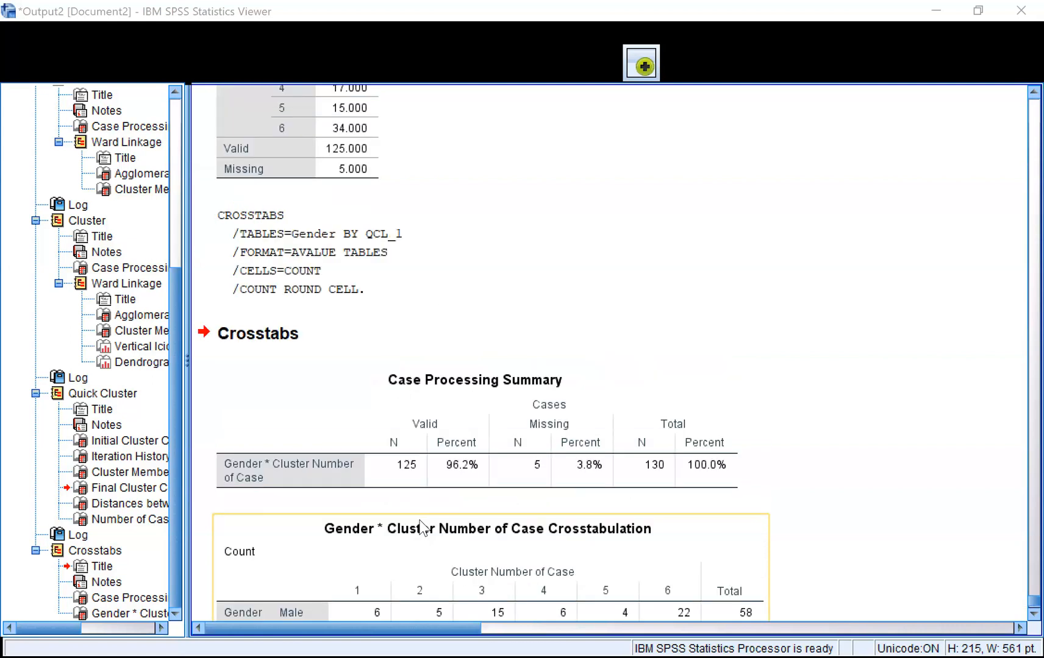
pyautogui.scroll(20, 421, 528)
pyautogui.scroll(-3, 471, 425)
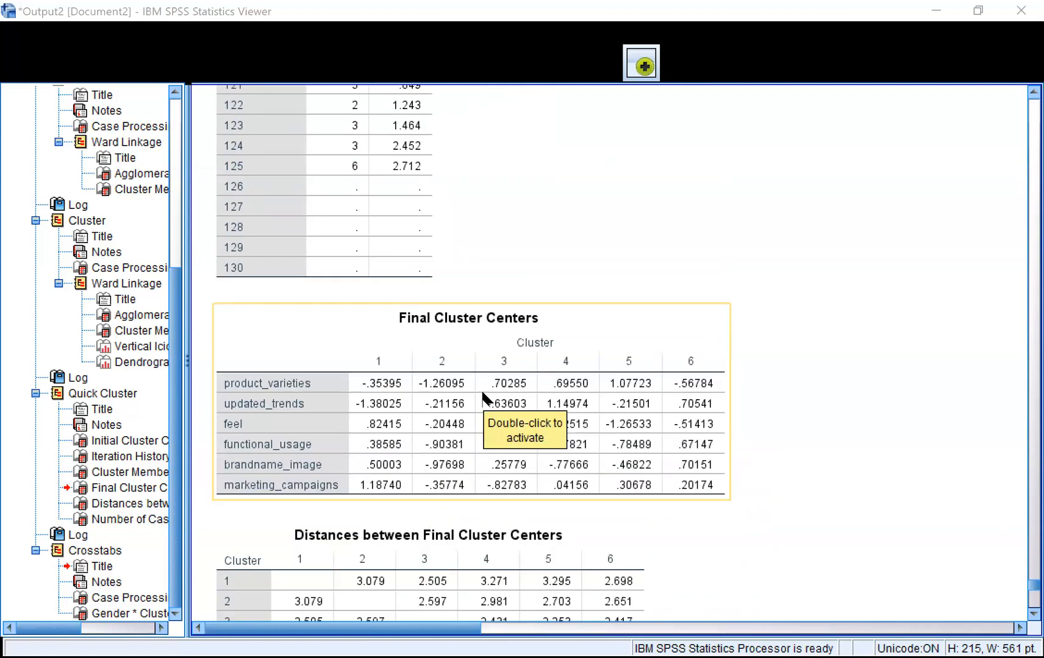
pyautogui.scroll(-3, 483, 396)
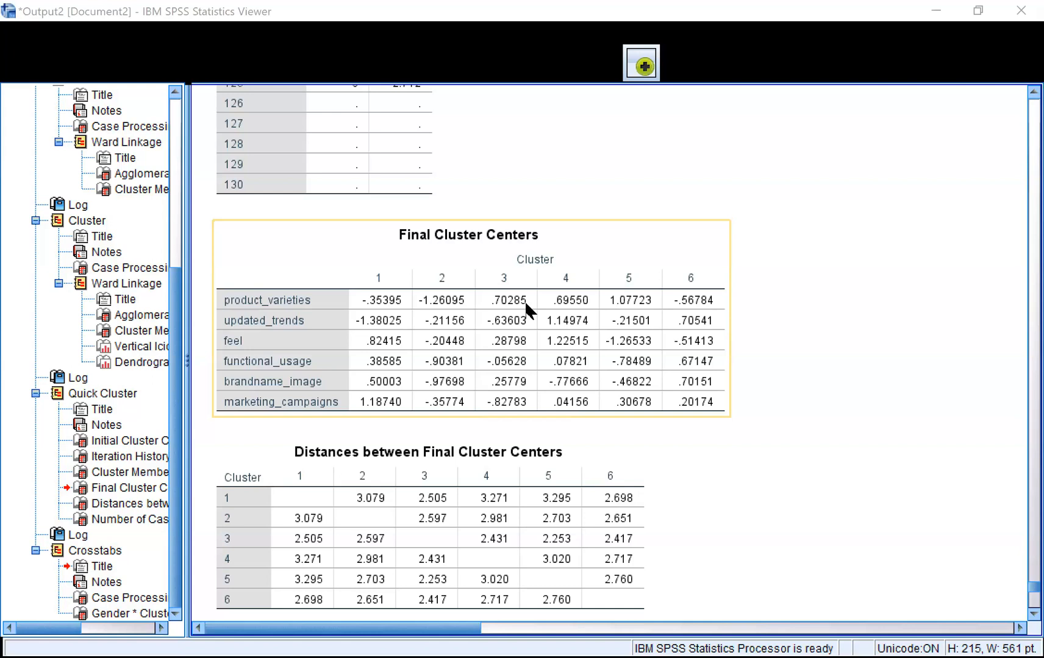
pyautogui.scroll(-3, 525, 303)
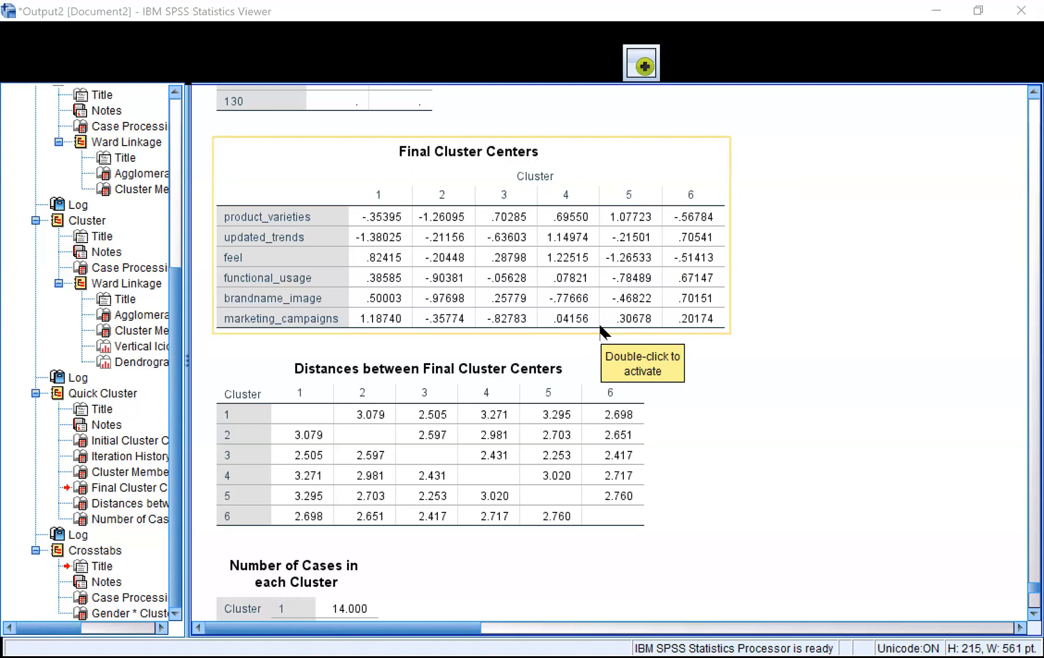
pyautogui.scroll(-3, 600, 329)
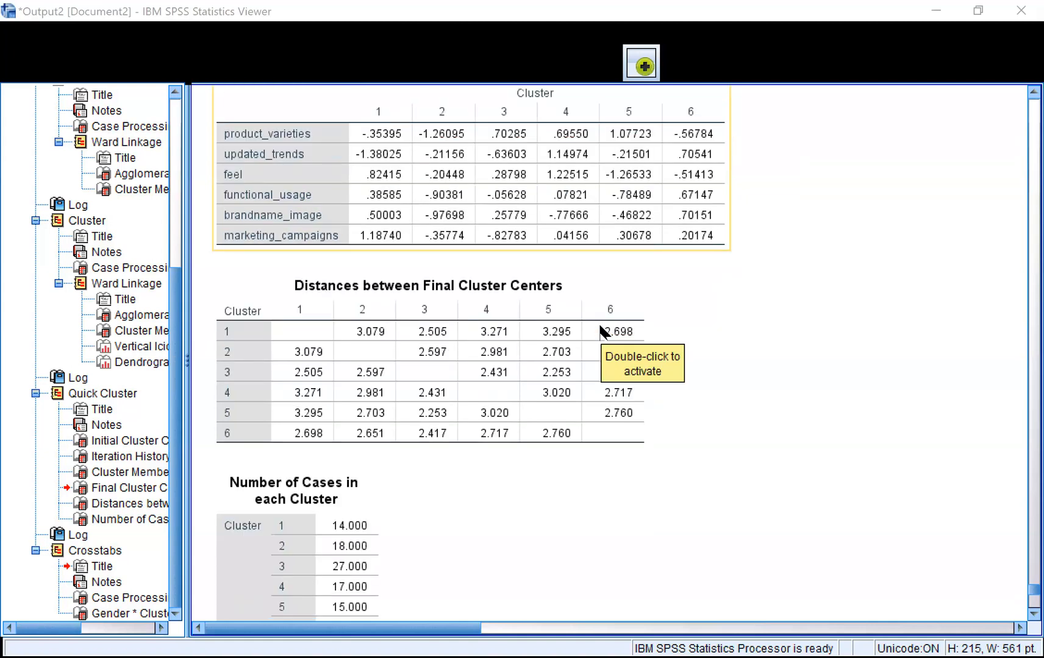
pyautogui.scroll(-20, 600, 331)
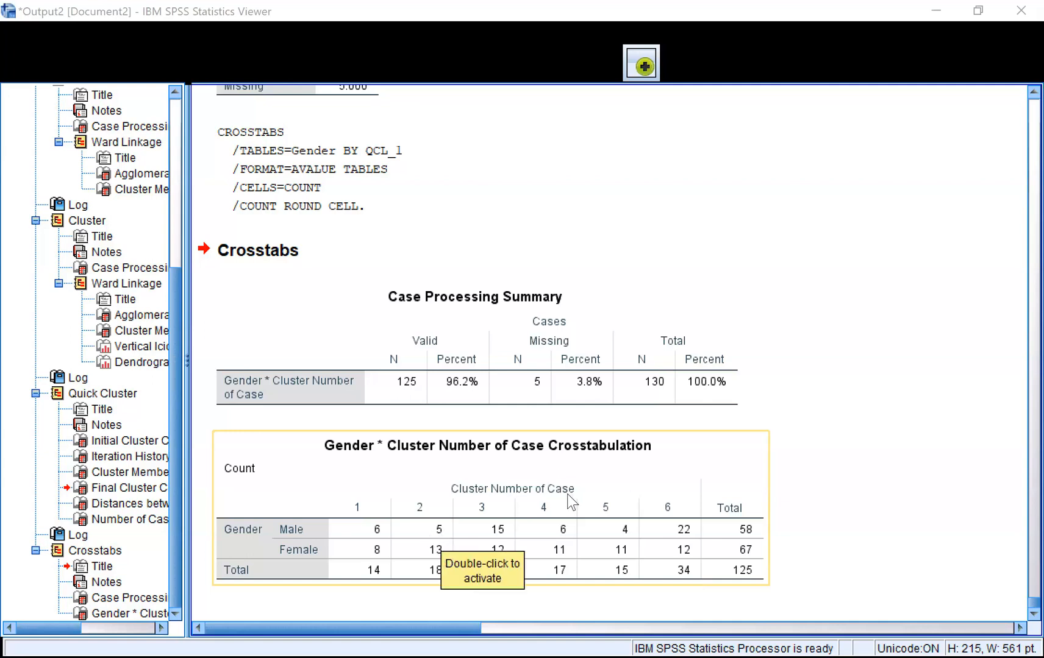
# Recheck the cluster centers and cluster sizes against the male and female counts in the crosstabulation
pyautogui.scroll(15, 570, 501)
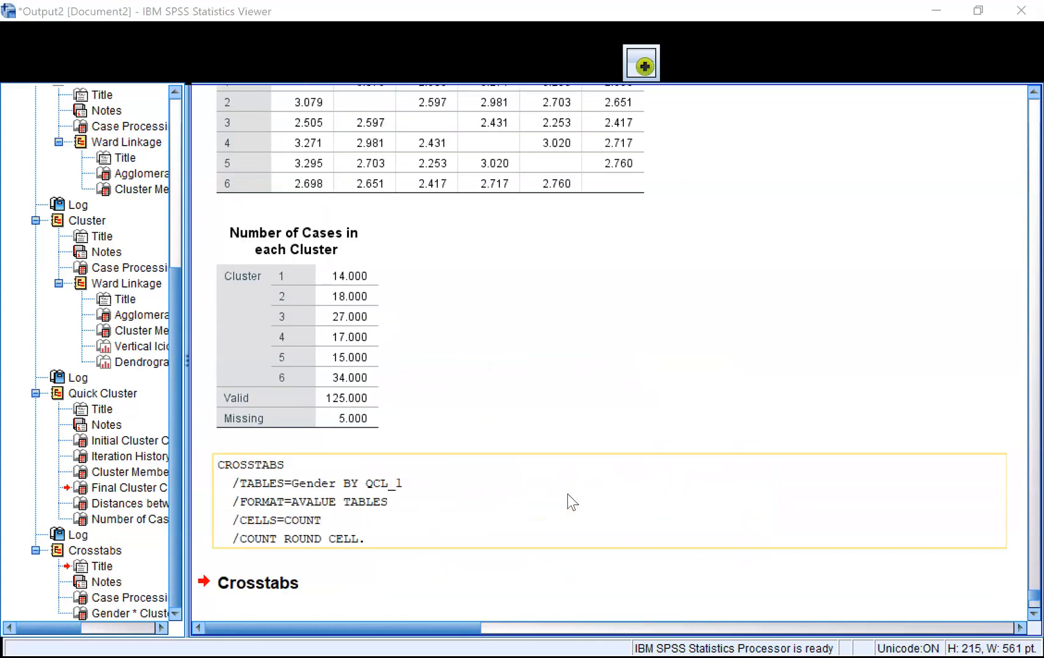
pyautogui.scroll(3, 570, 502)
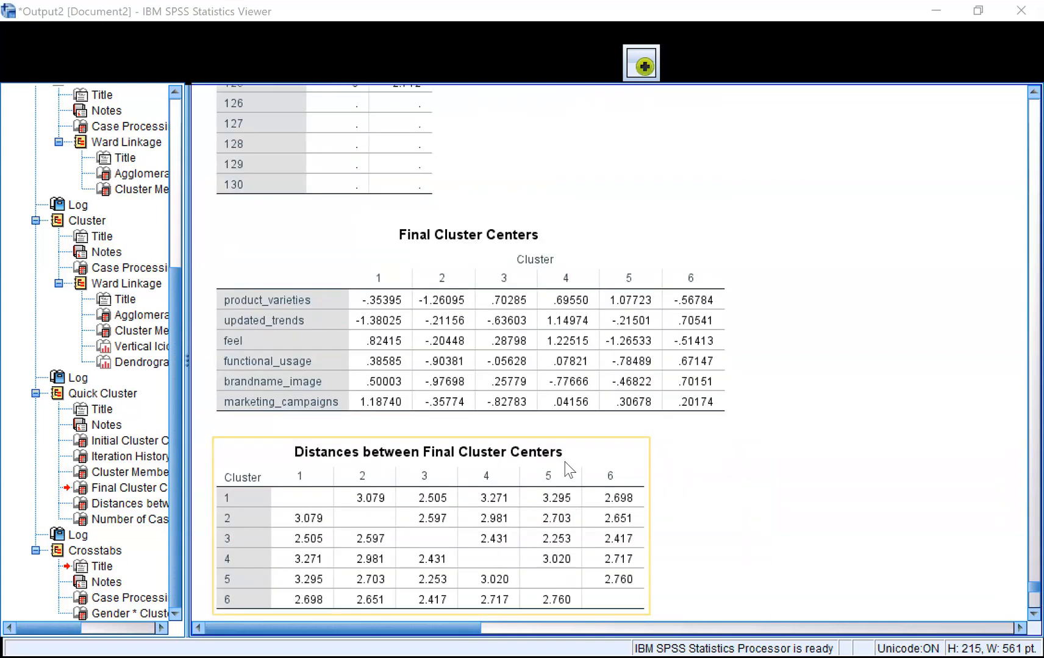
pyautogui.scroll(-14, 536, 393)
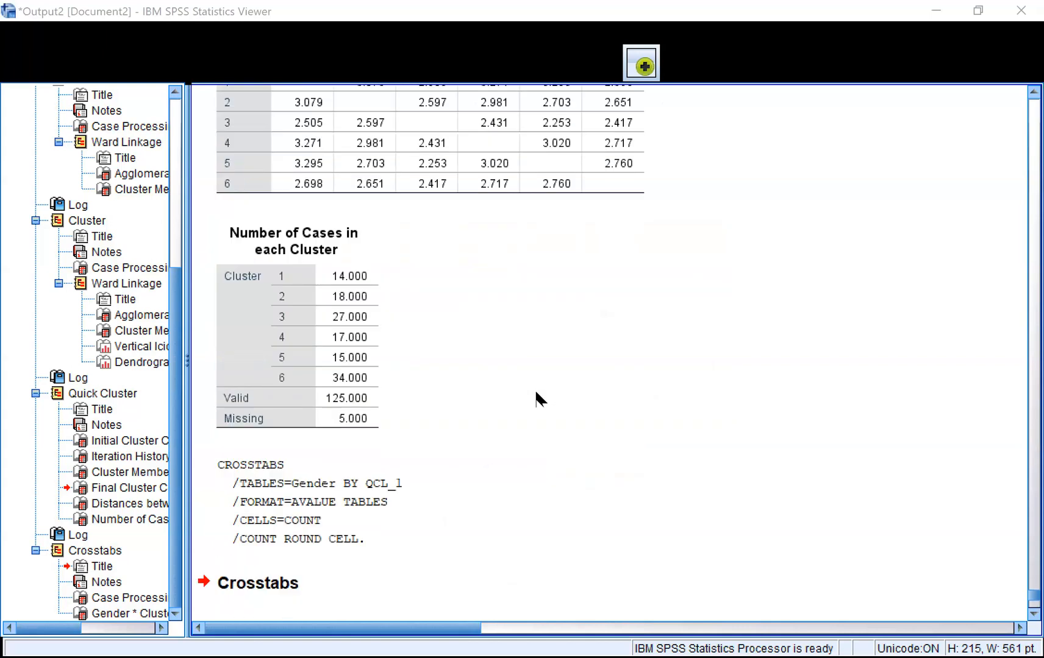
pyautogui.scroll(-12, 536, 393)
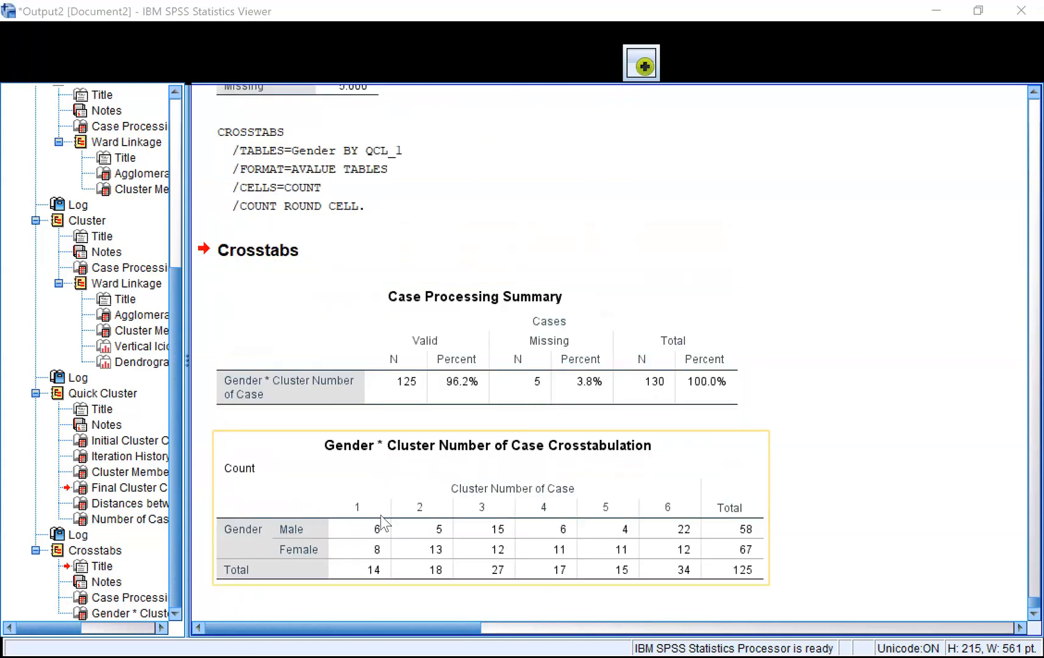
pyautogui.scroll(15, 437, 482)
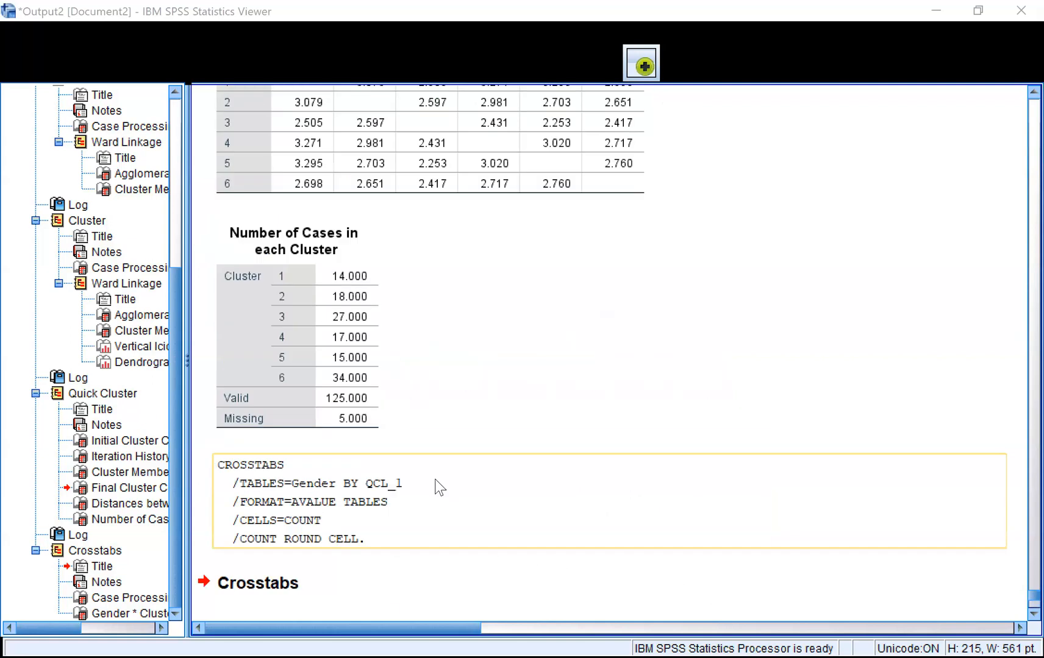